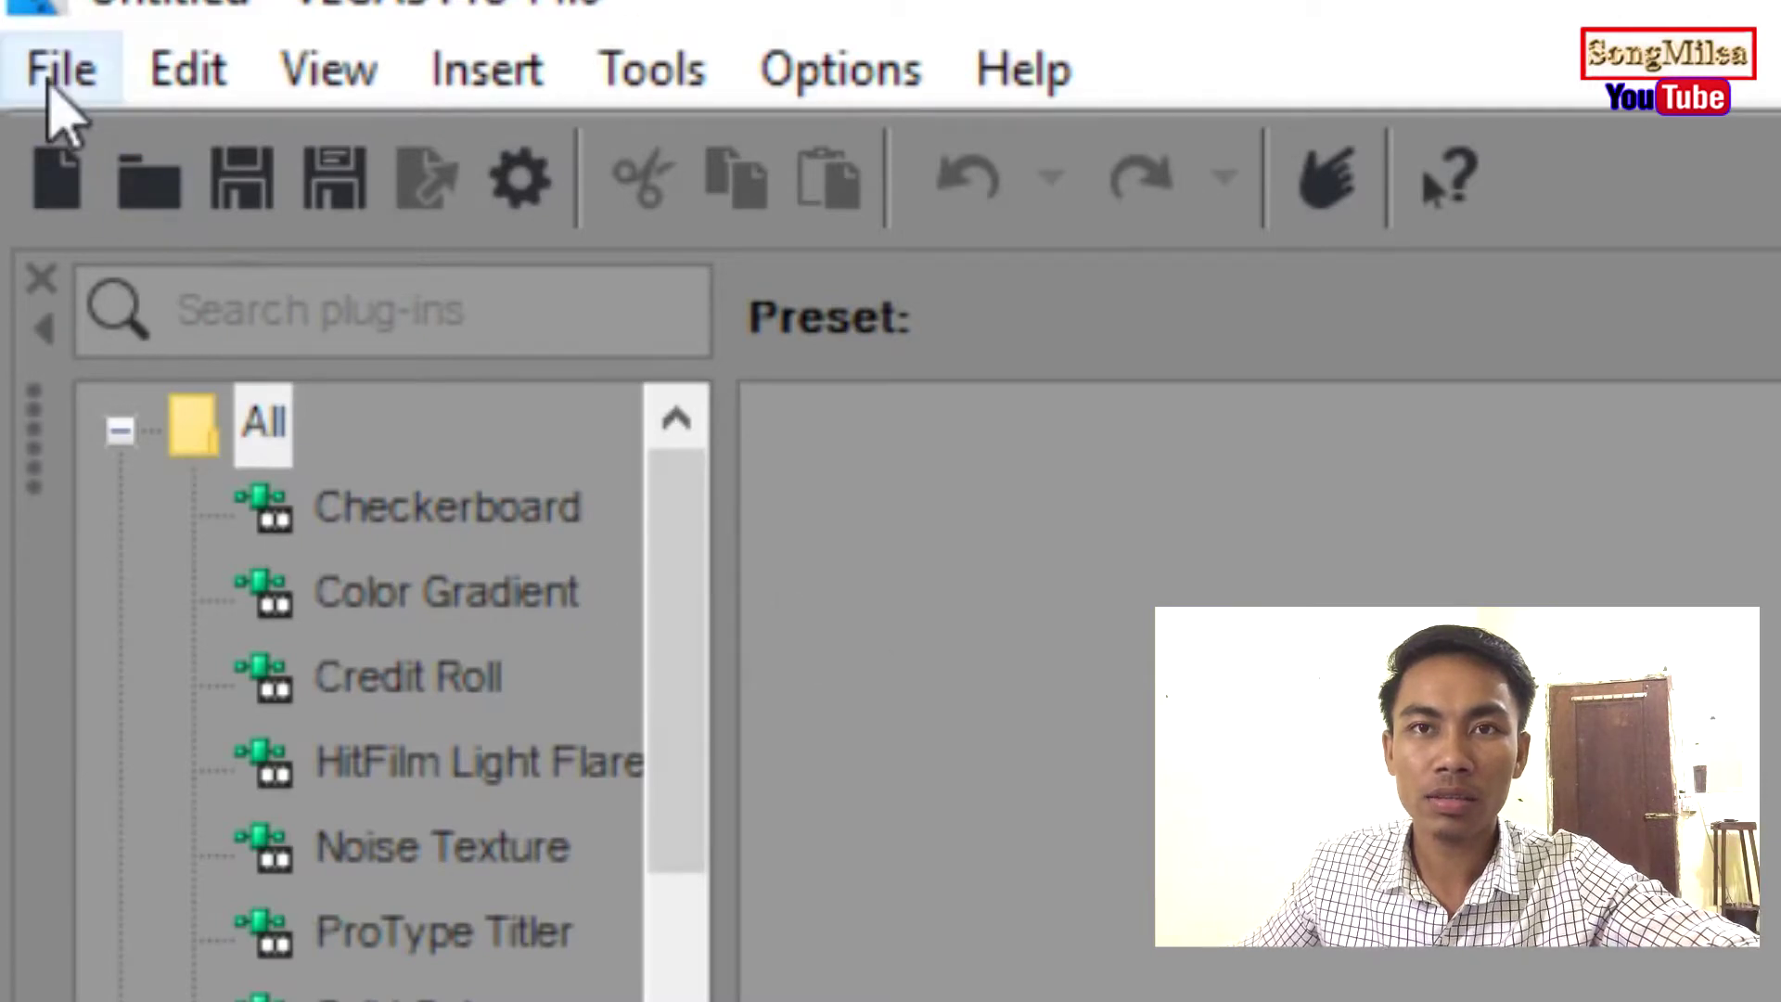
- Open the File menu to list New, Open, Close, Save, Save As and Render As
{"action": "left_click", "coordinate": [58, 93]}
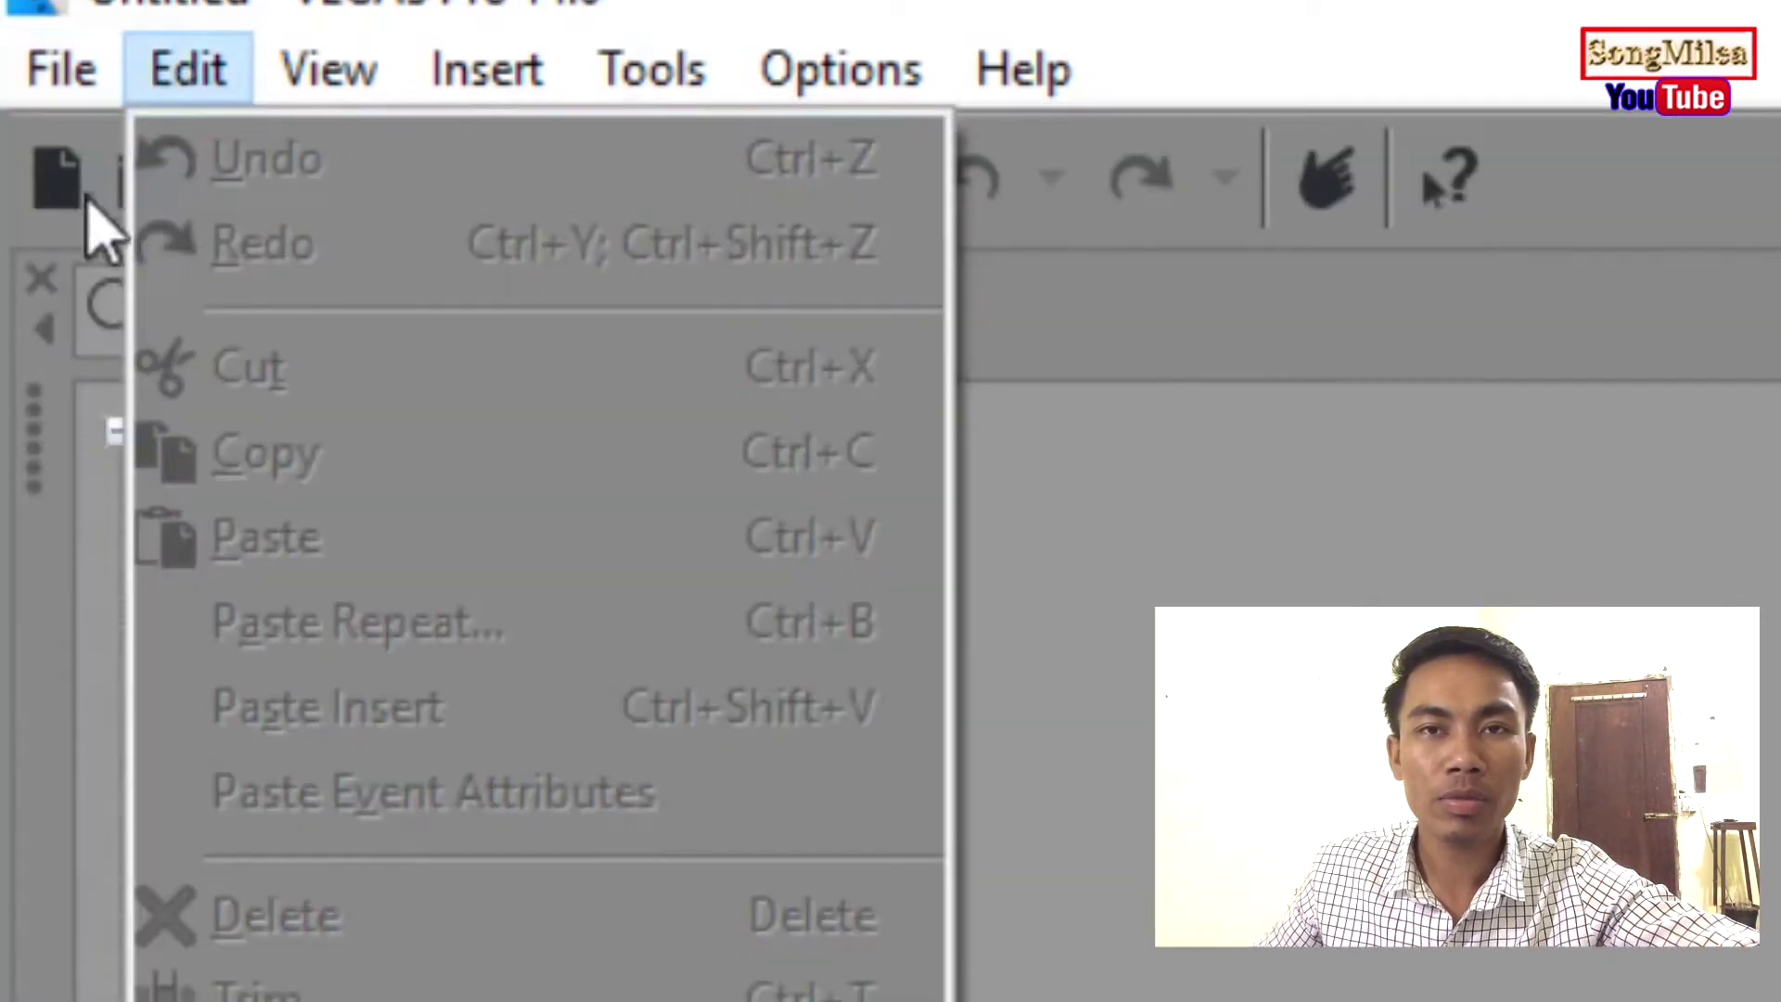
{"action": "left_click", "coordinate": [19, 99]}
{"action": "left_click", "coordinate": [60, 70]}
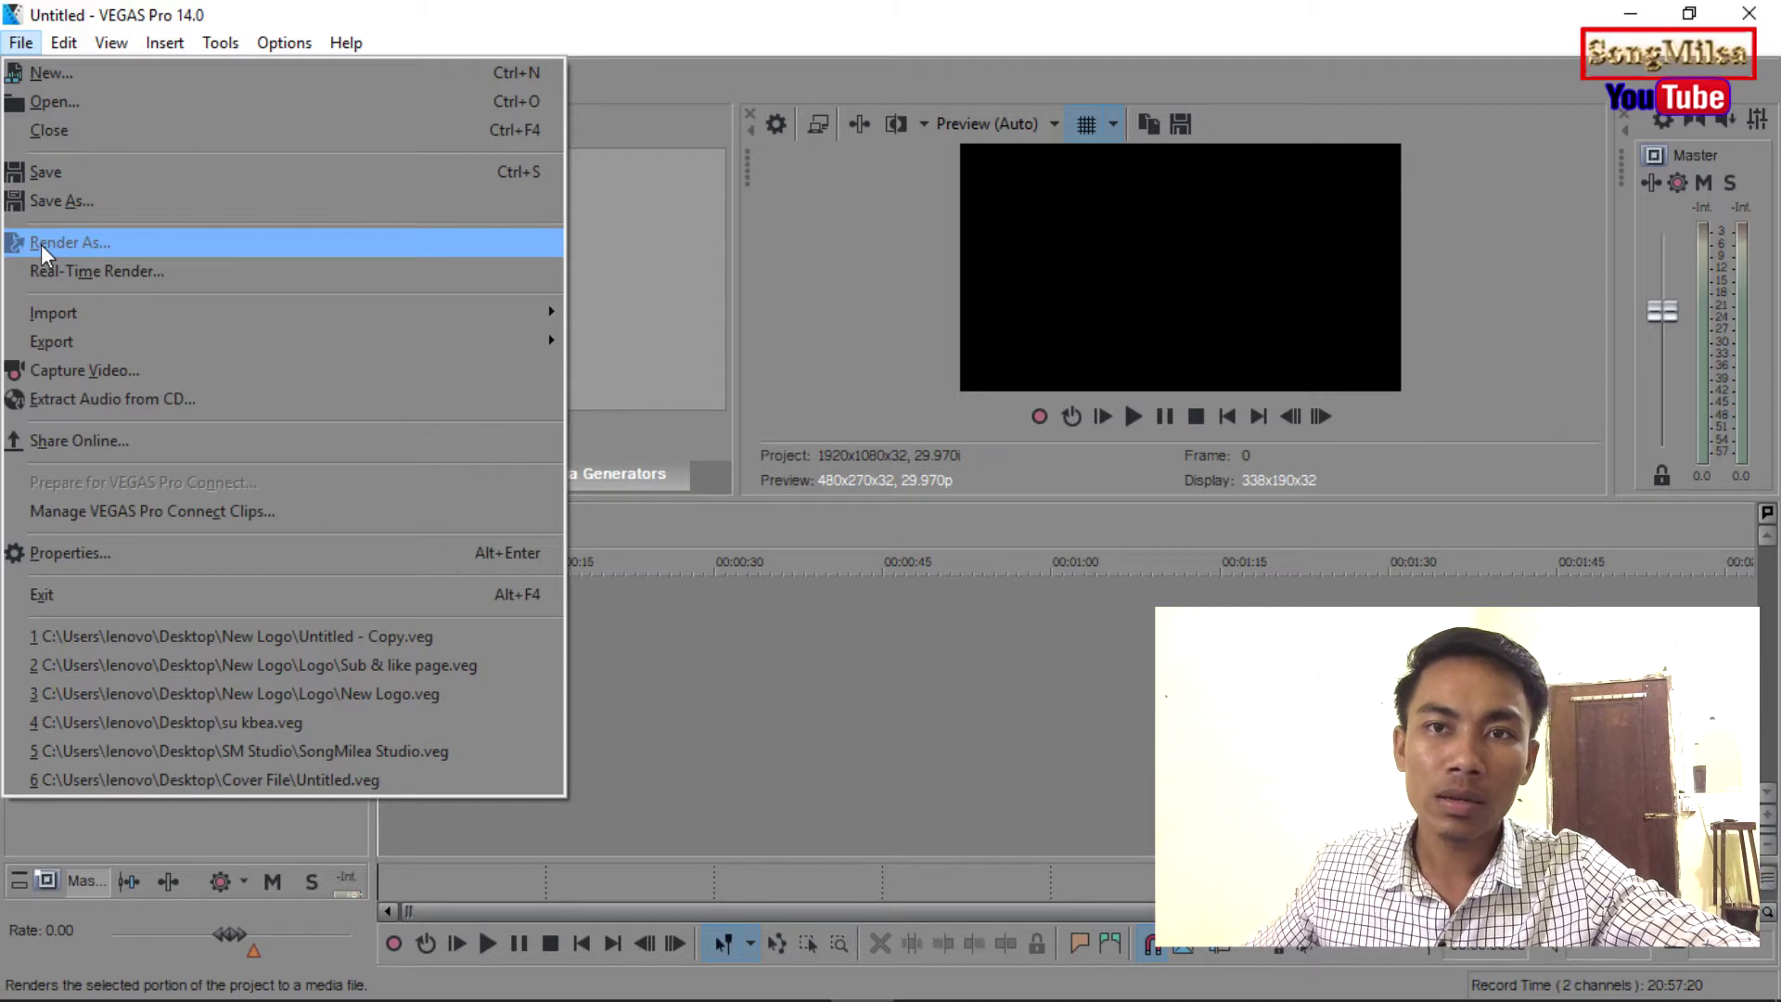
- Try the greyed-out Render As command, then move over to the Edit menu
{"action": "left_click", "coordinate": [41, 243]}
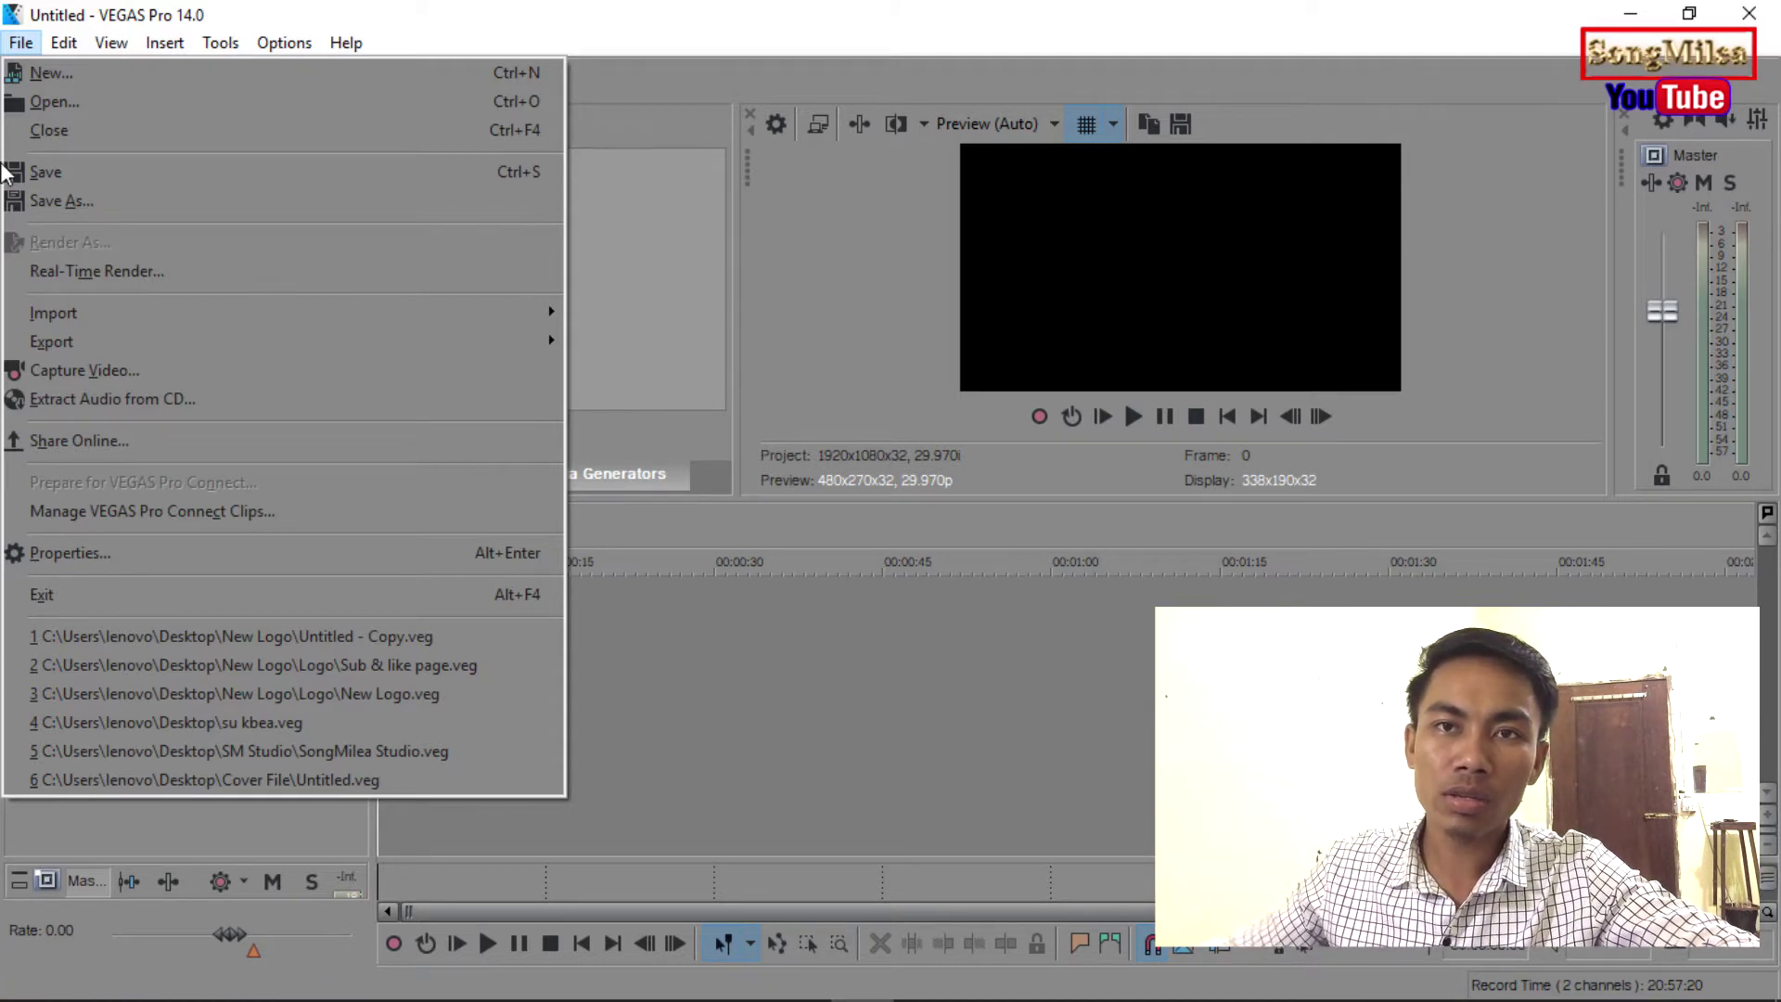
{"action": "mouse_move", "coordinate": [65, 43]}
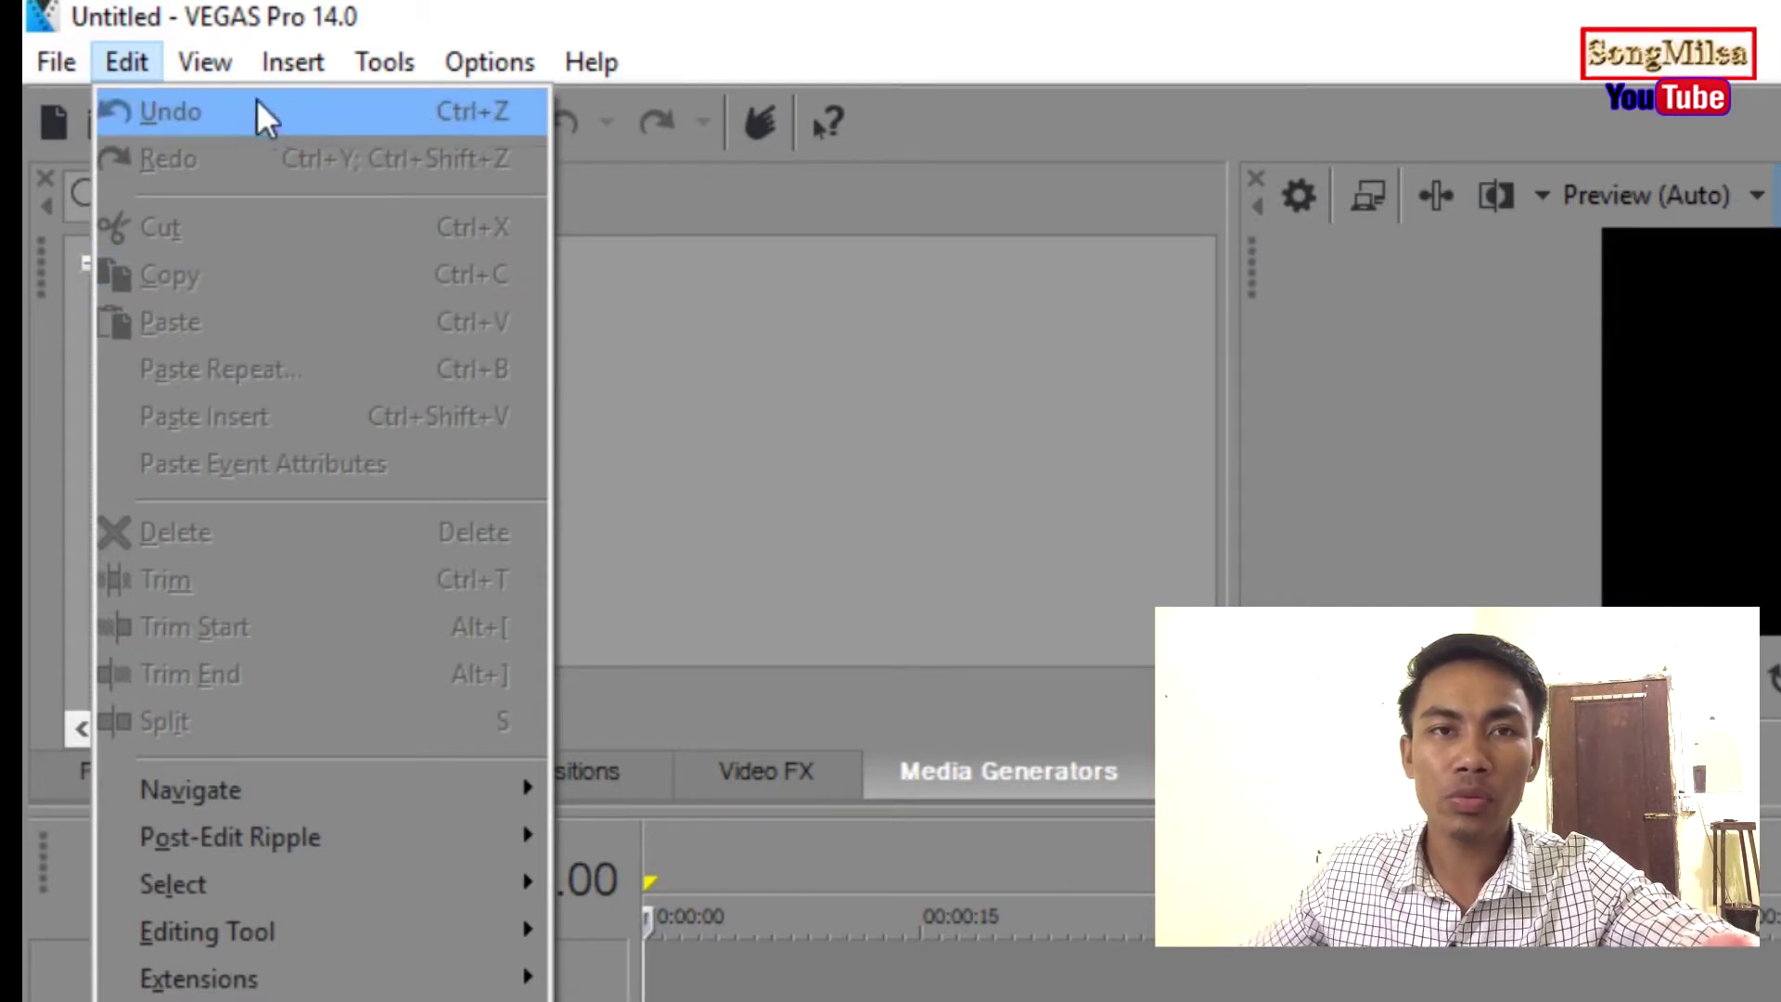
- Move to the View menu showing Toolbar, Status Bar and event display options
{"action": "mouse_move", "coordinate": [227, 42]}
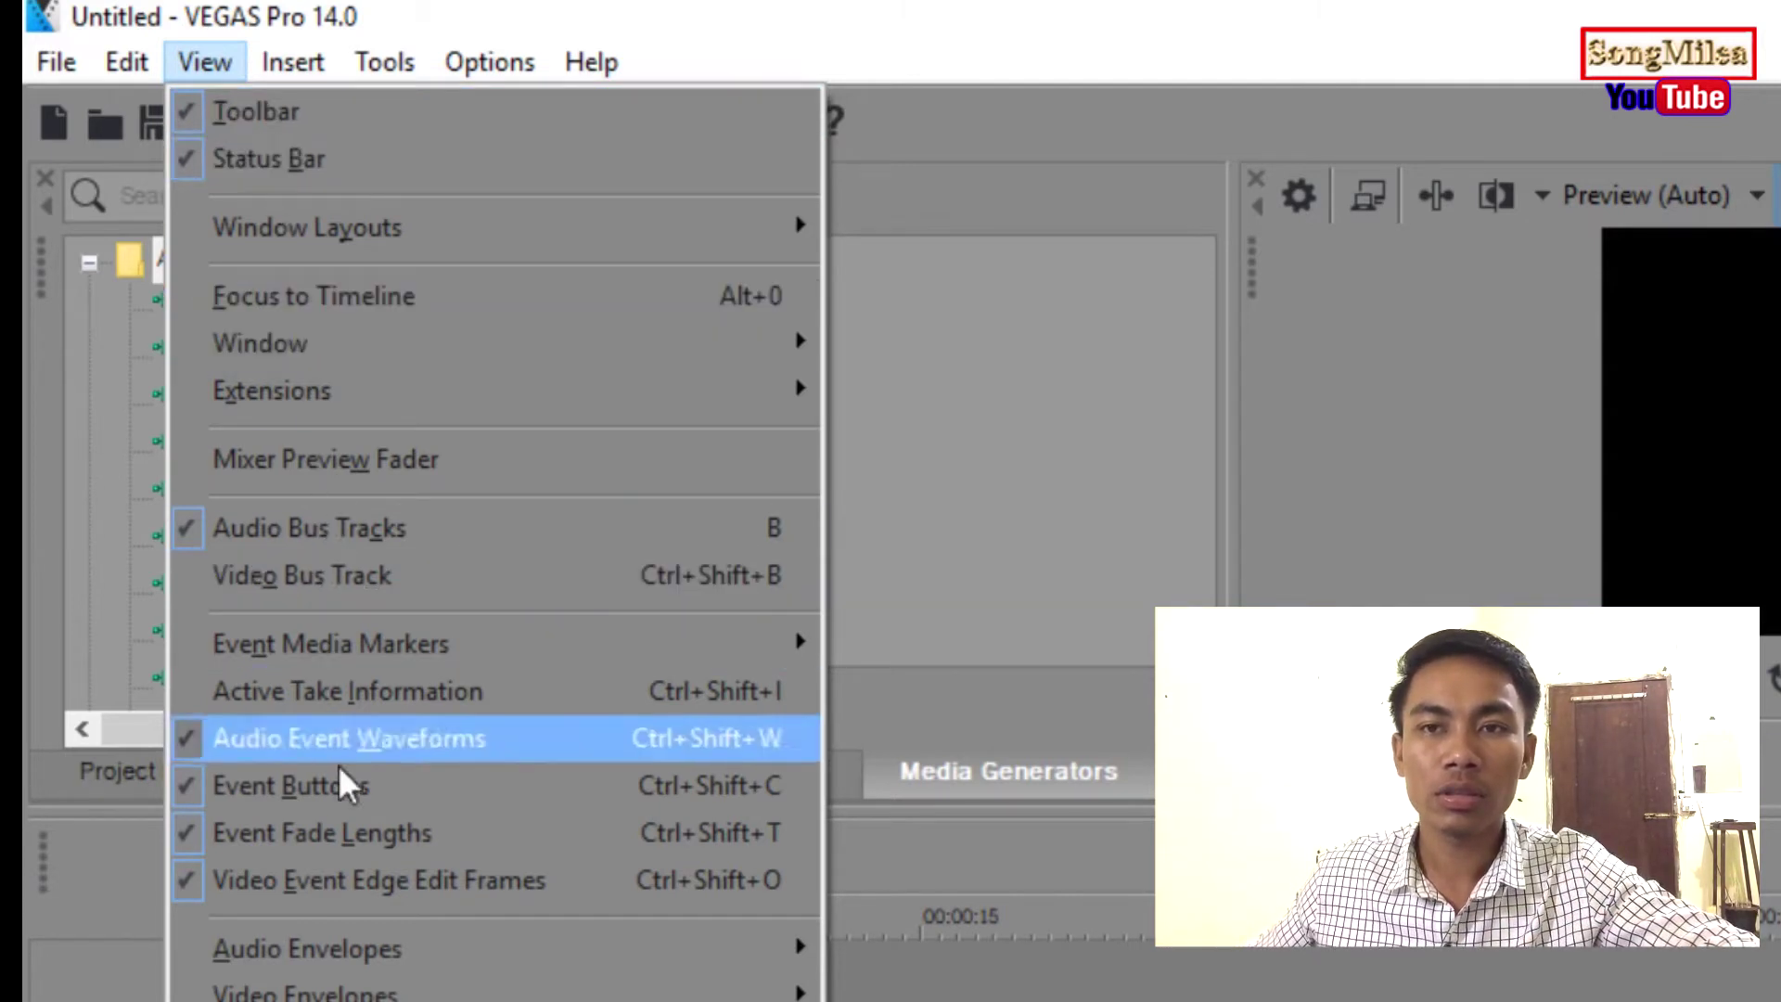
- Look through the Tools menu and View's Window Layouts submenu, then close the menus
{"action": "mouse_move", "coordinate": [373, 992]}
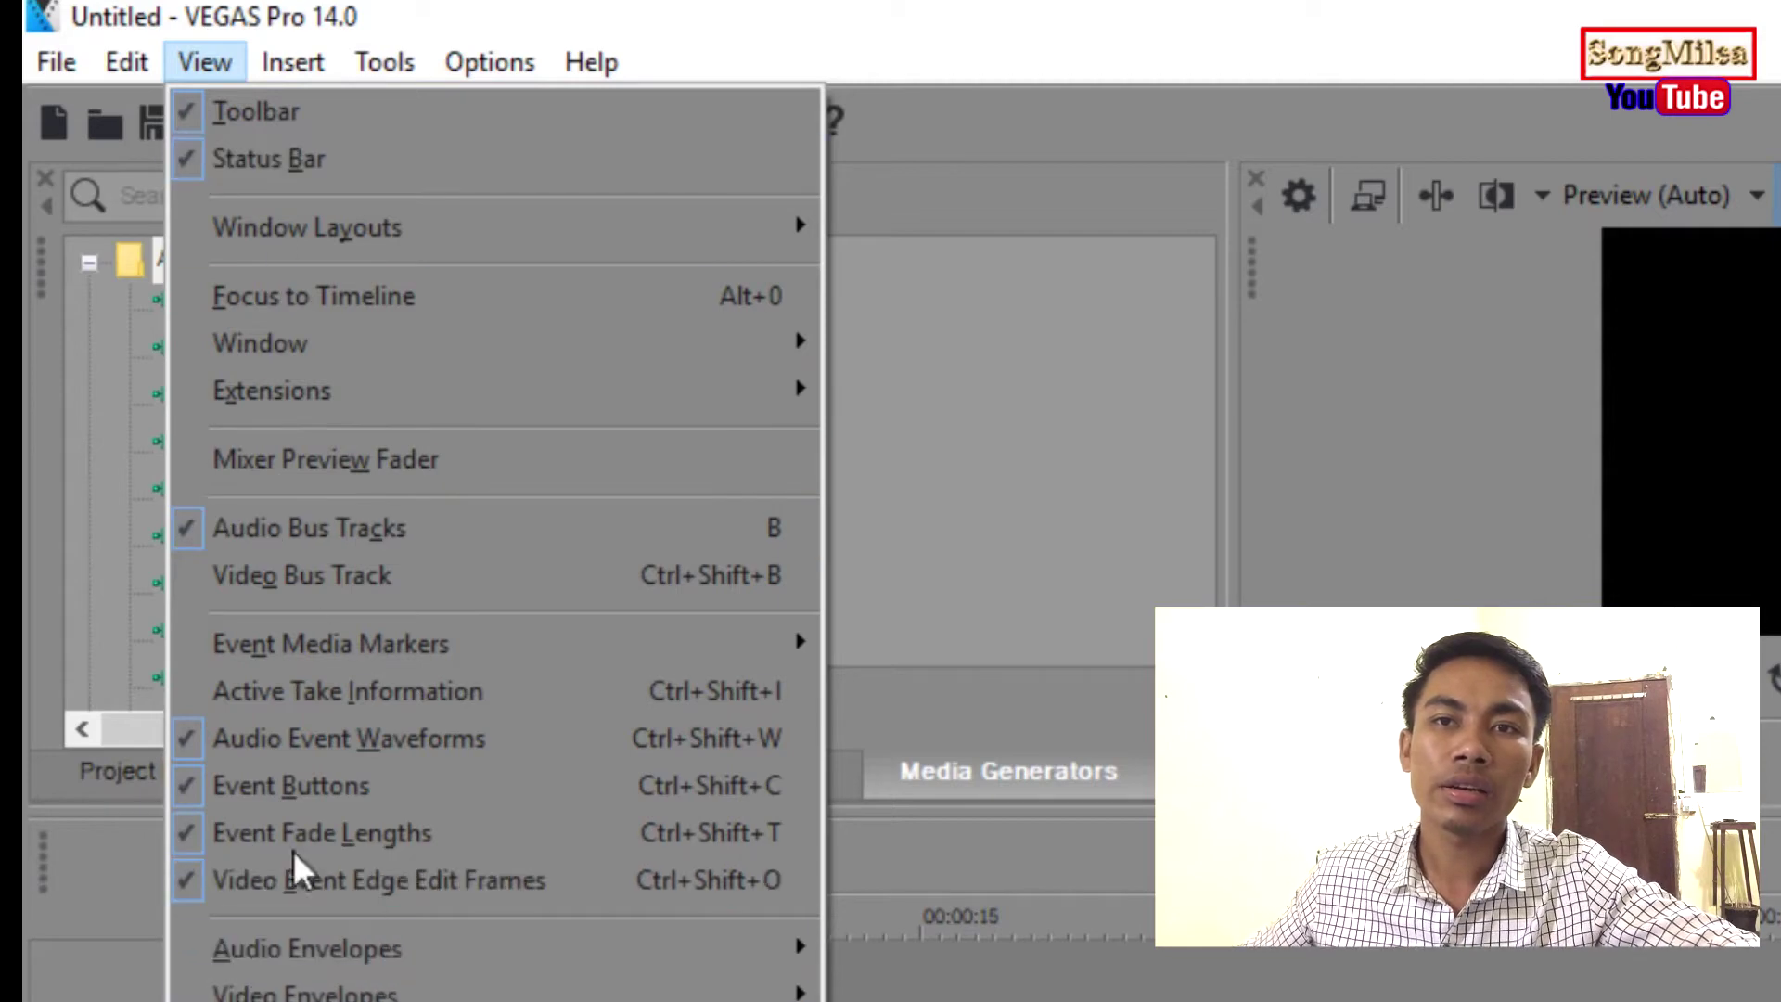
{"action": "left_click", "coordinate": [384, 61]}
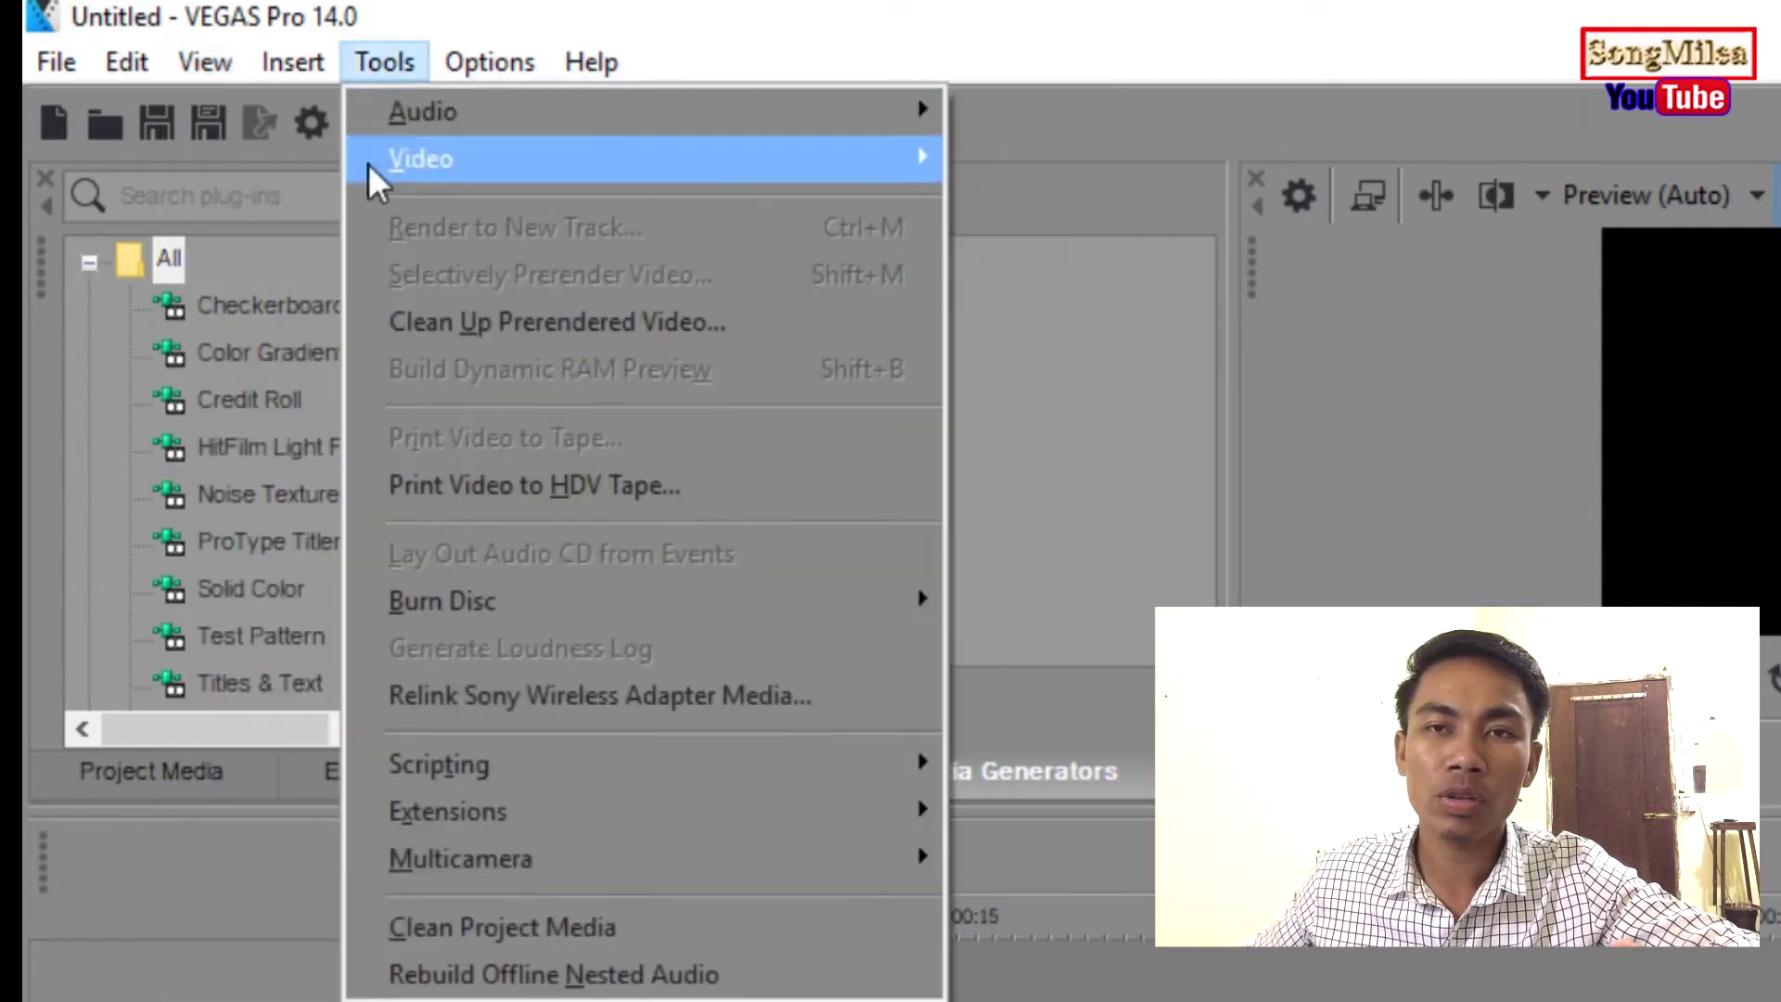
{"action": "mouse_move", "coordinate": [188, 76]}
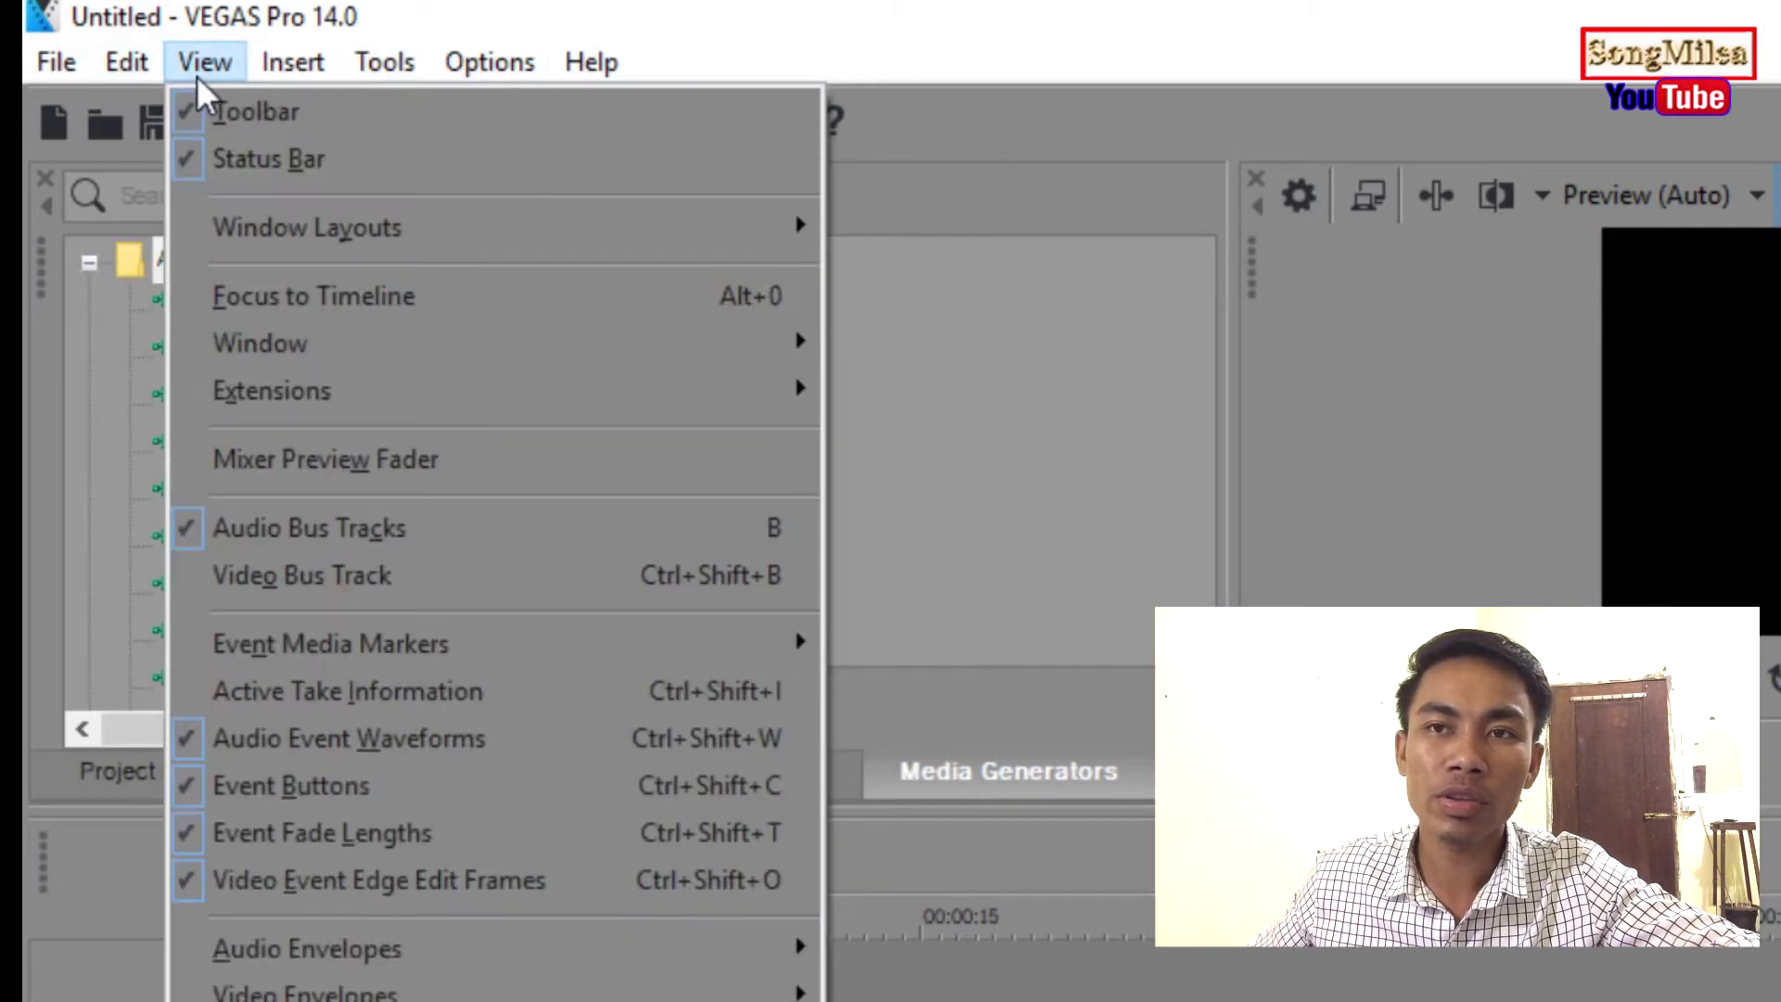
{"action": "mouse_move", "coordinate": [240, 225]}
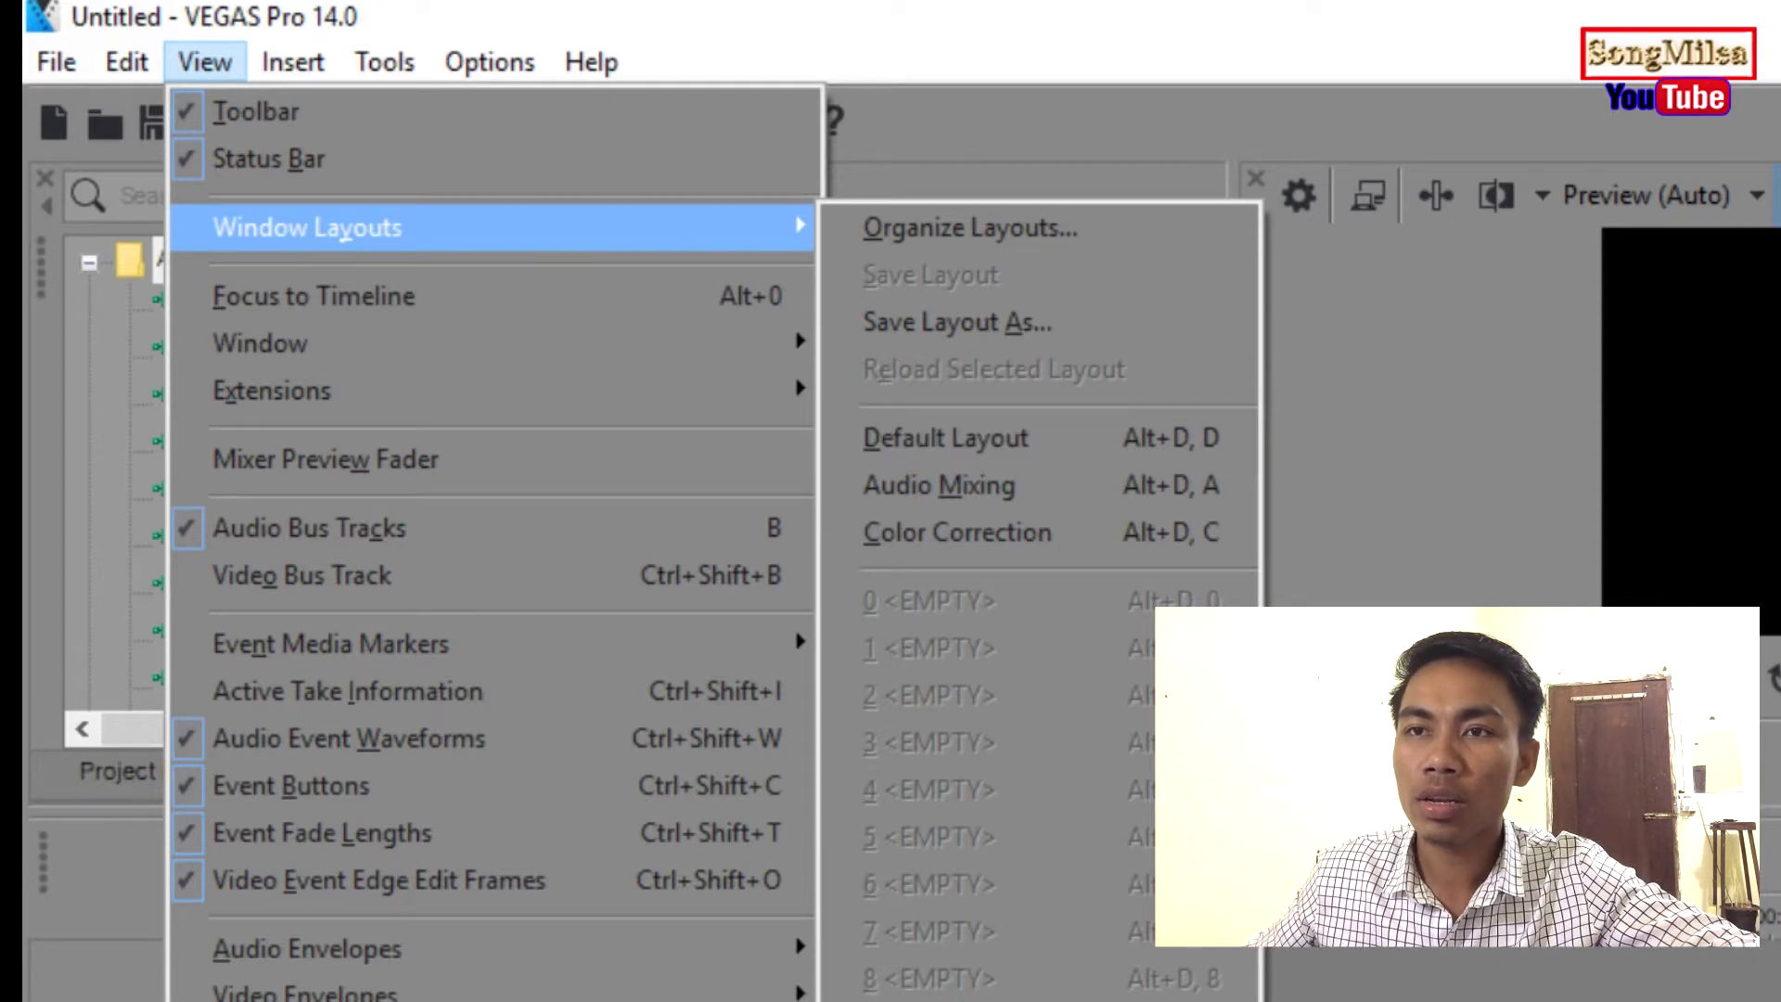
{"action": "left_click", "coordinate": [1400, 425]}
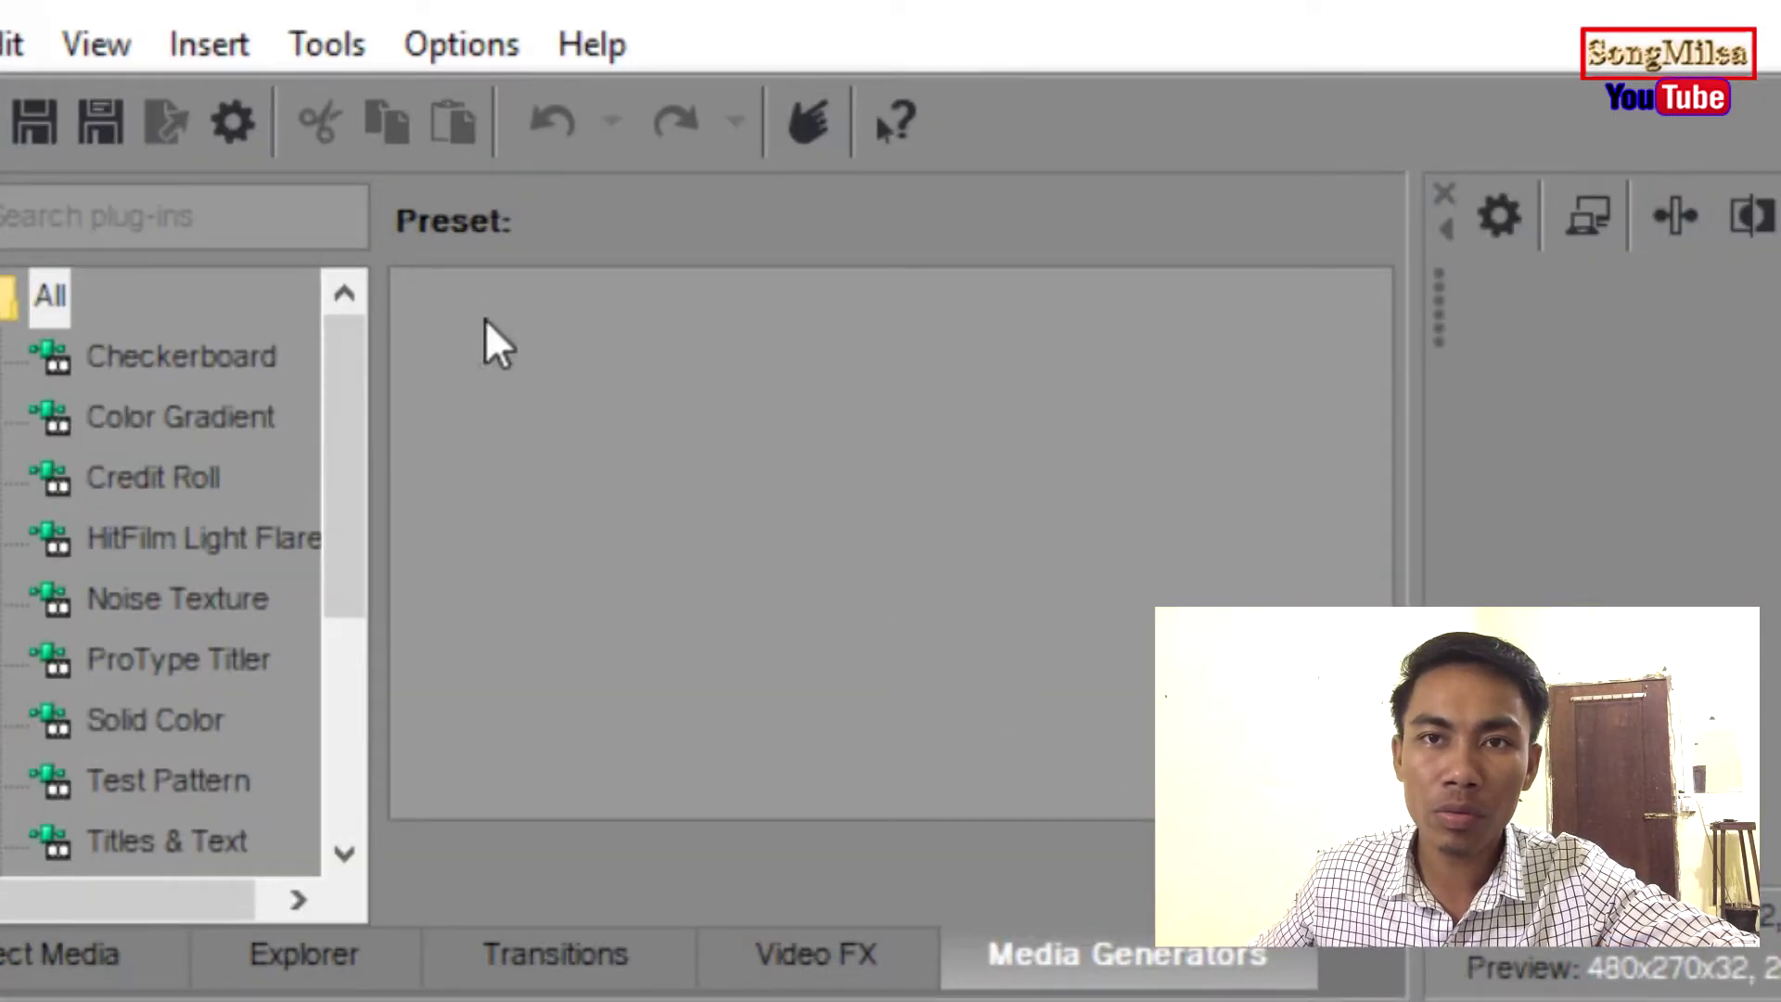
- Reopen the View menu, then show the Insert menu with Audio Track, Video Track and Marker
{"action": "left_click", "coordinate": [90, 51]}
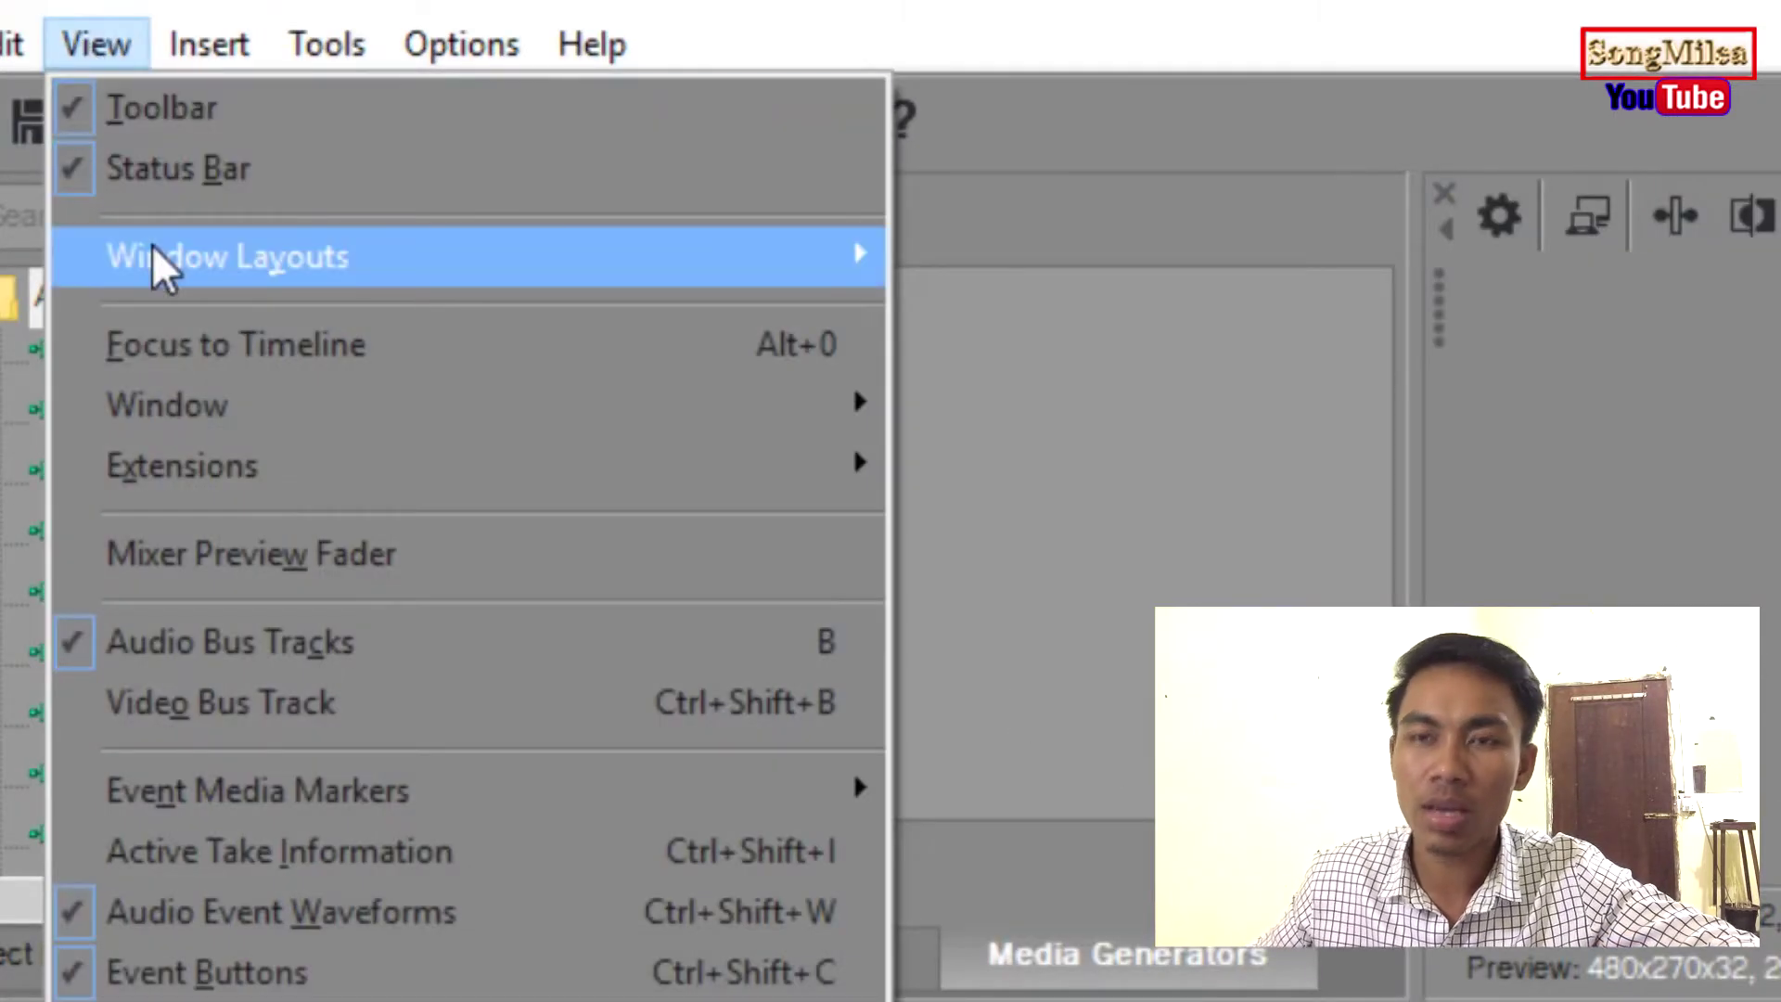
{"action": "mouse_move", "coordinate": [151, 266]}
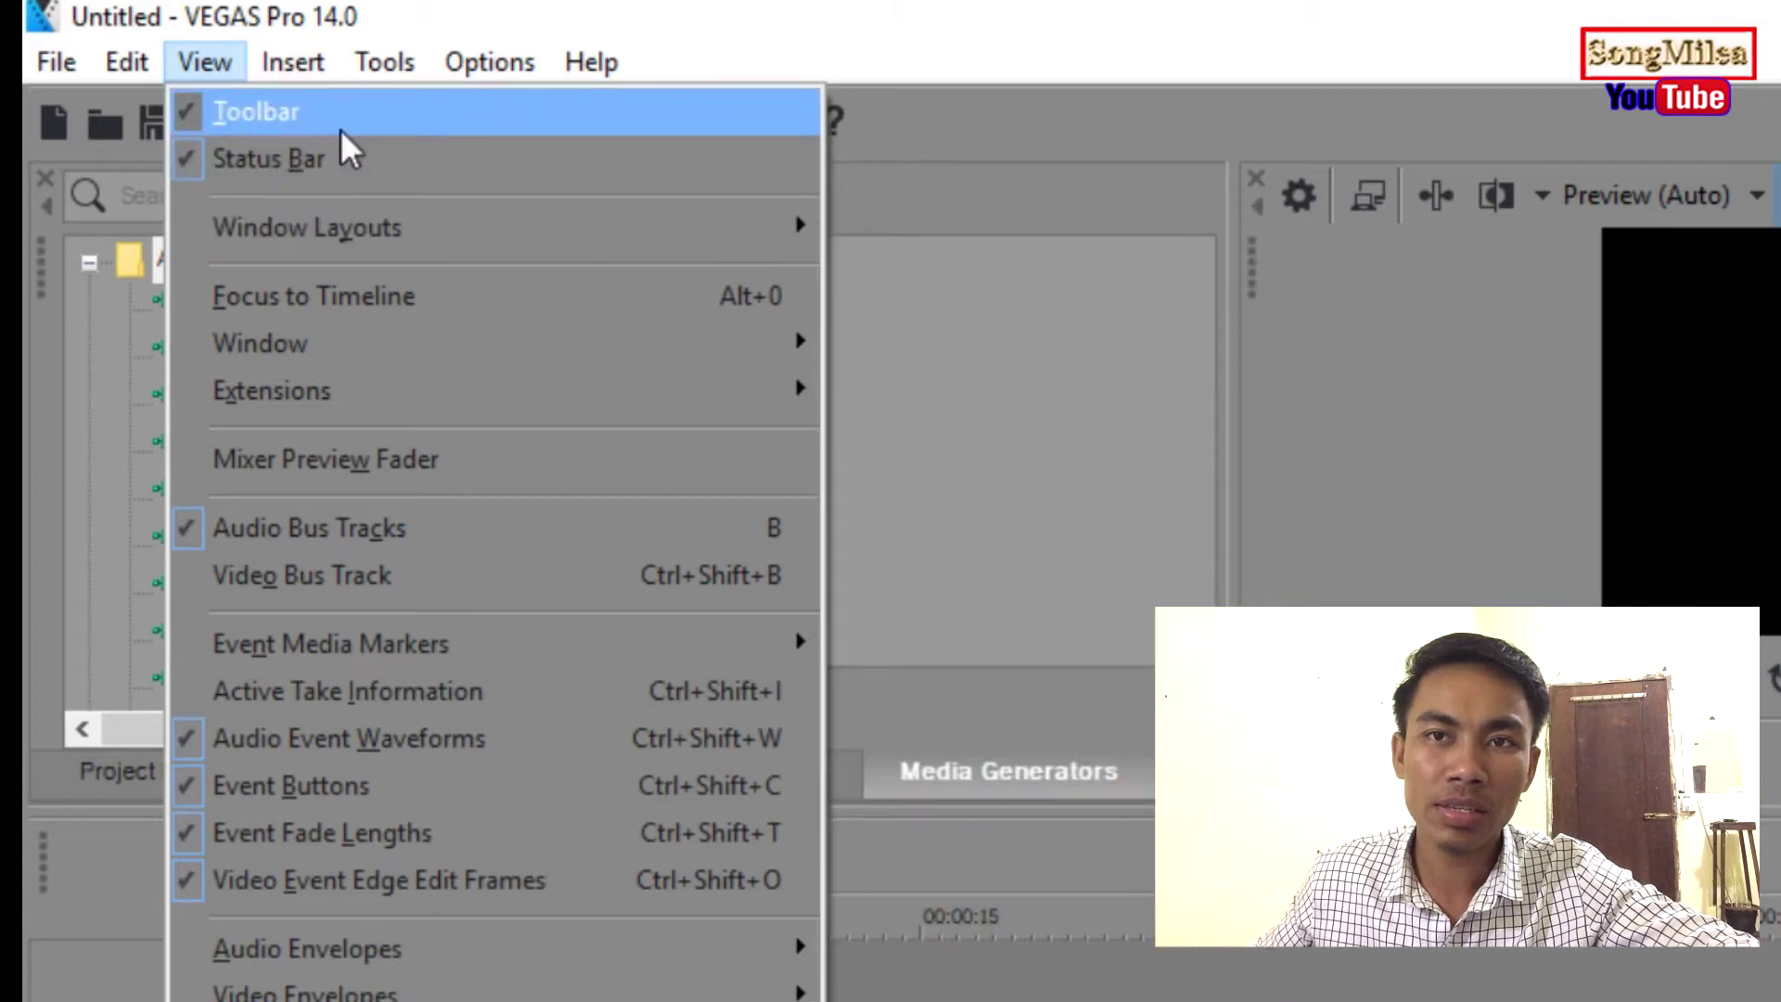
{"action": "left_click", "coordinate": [238, 75]}
{"action": "left_click", "coordinate": [277, 68]}
{"action": "left_click", "coordinate": [282, 67]}
- Move from Insert across to the Options menu with snapping and Quantize to Frames
{"action": "left_click", "coordinate": [282, 67]}
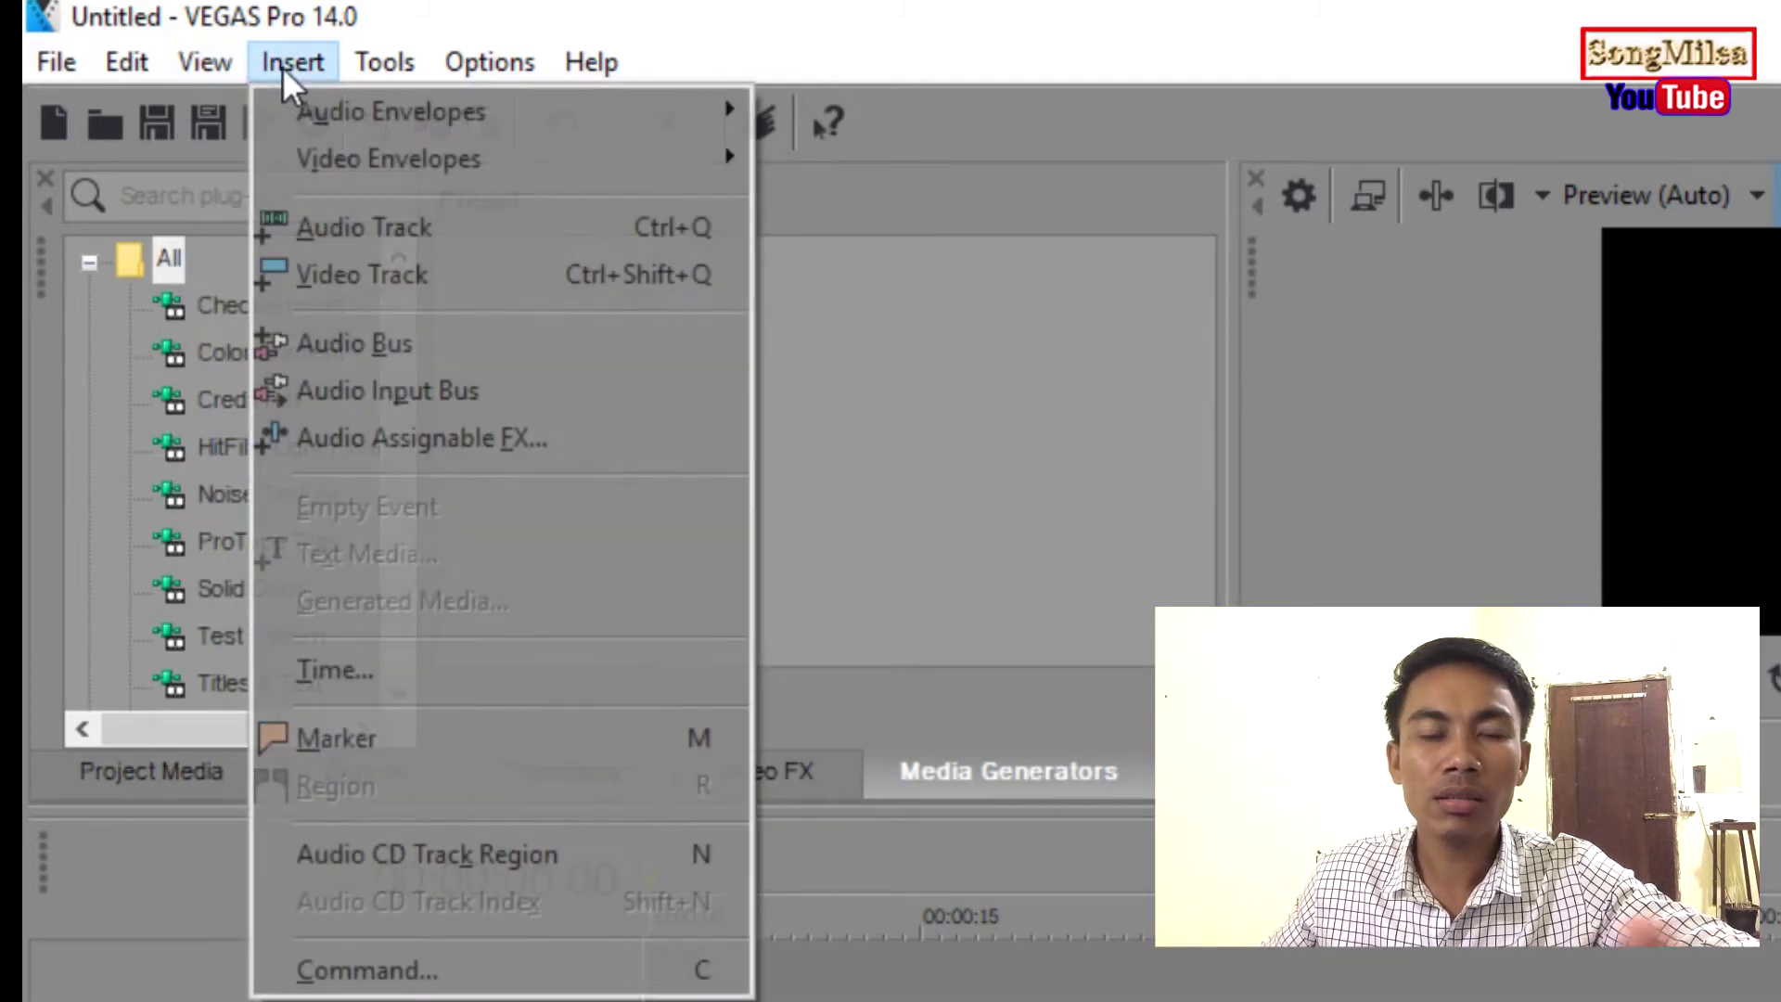
{"action": "mouse_move", "coordinate": [315, 115]}
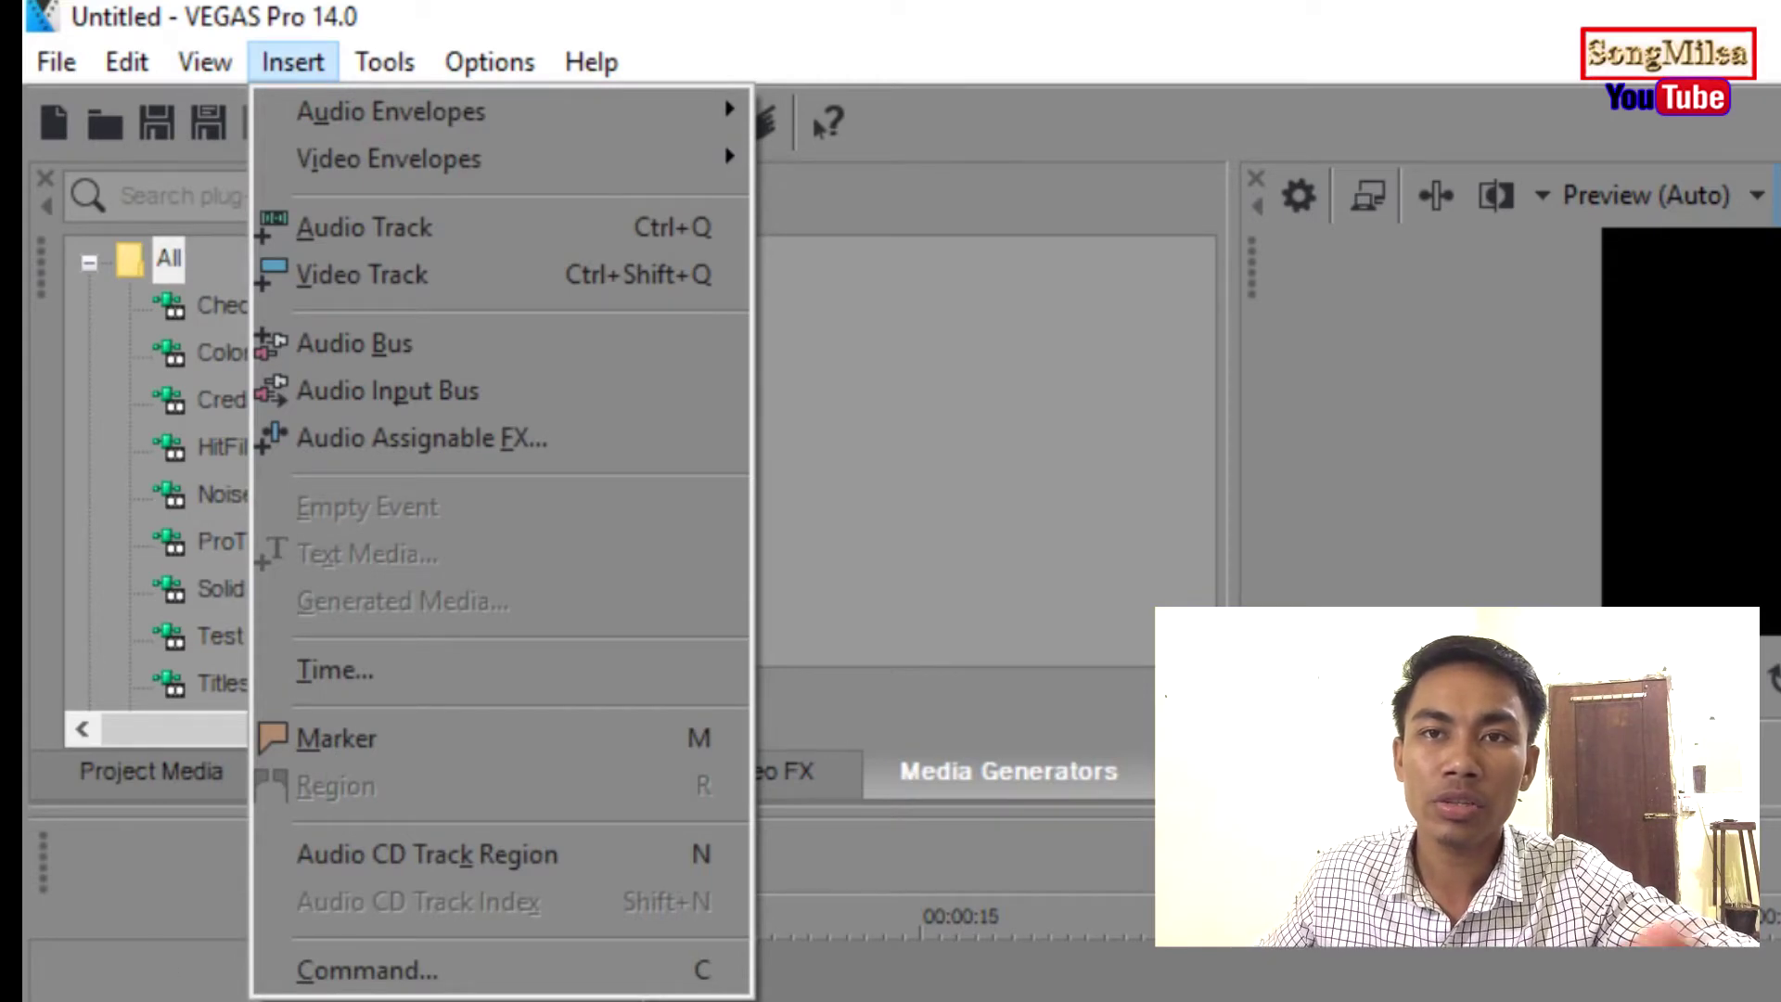
{"action": "mouse_move", "coordinate": [433, 51]}
{"action": "mouse_move", "coordinate": [370, 58]}
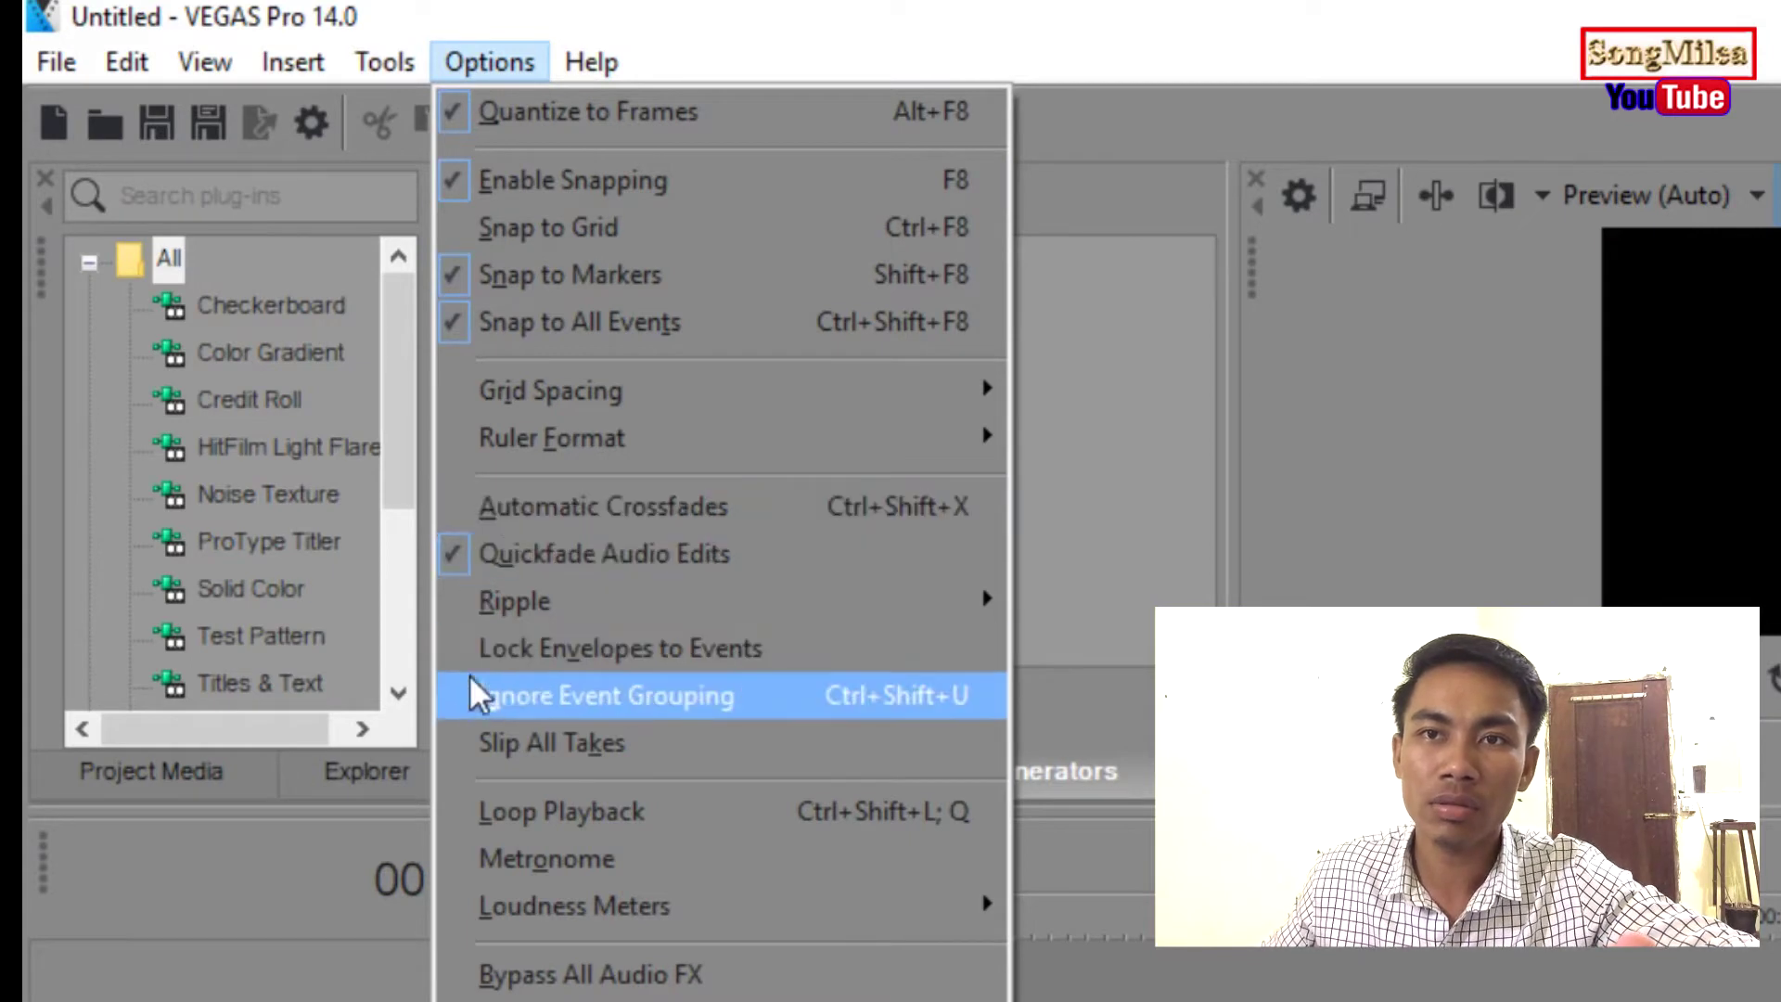
- Pass over Help back to the File menu, resting on the unavailable Render As
{"action": "mouse_move", "coordinate": [609, 58]}
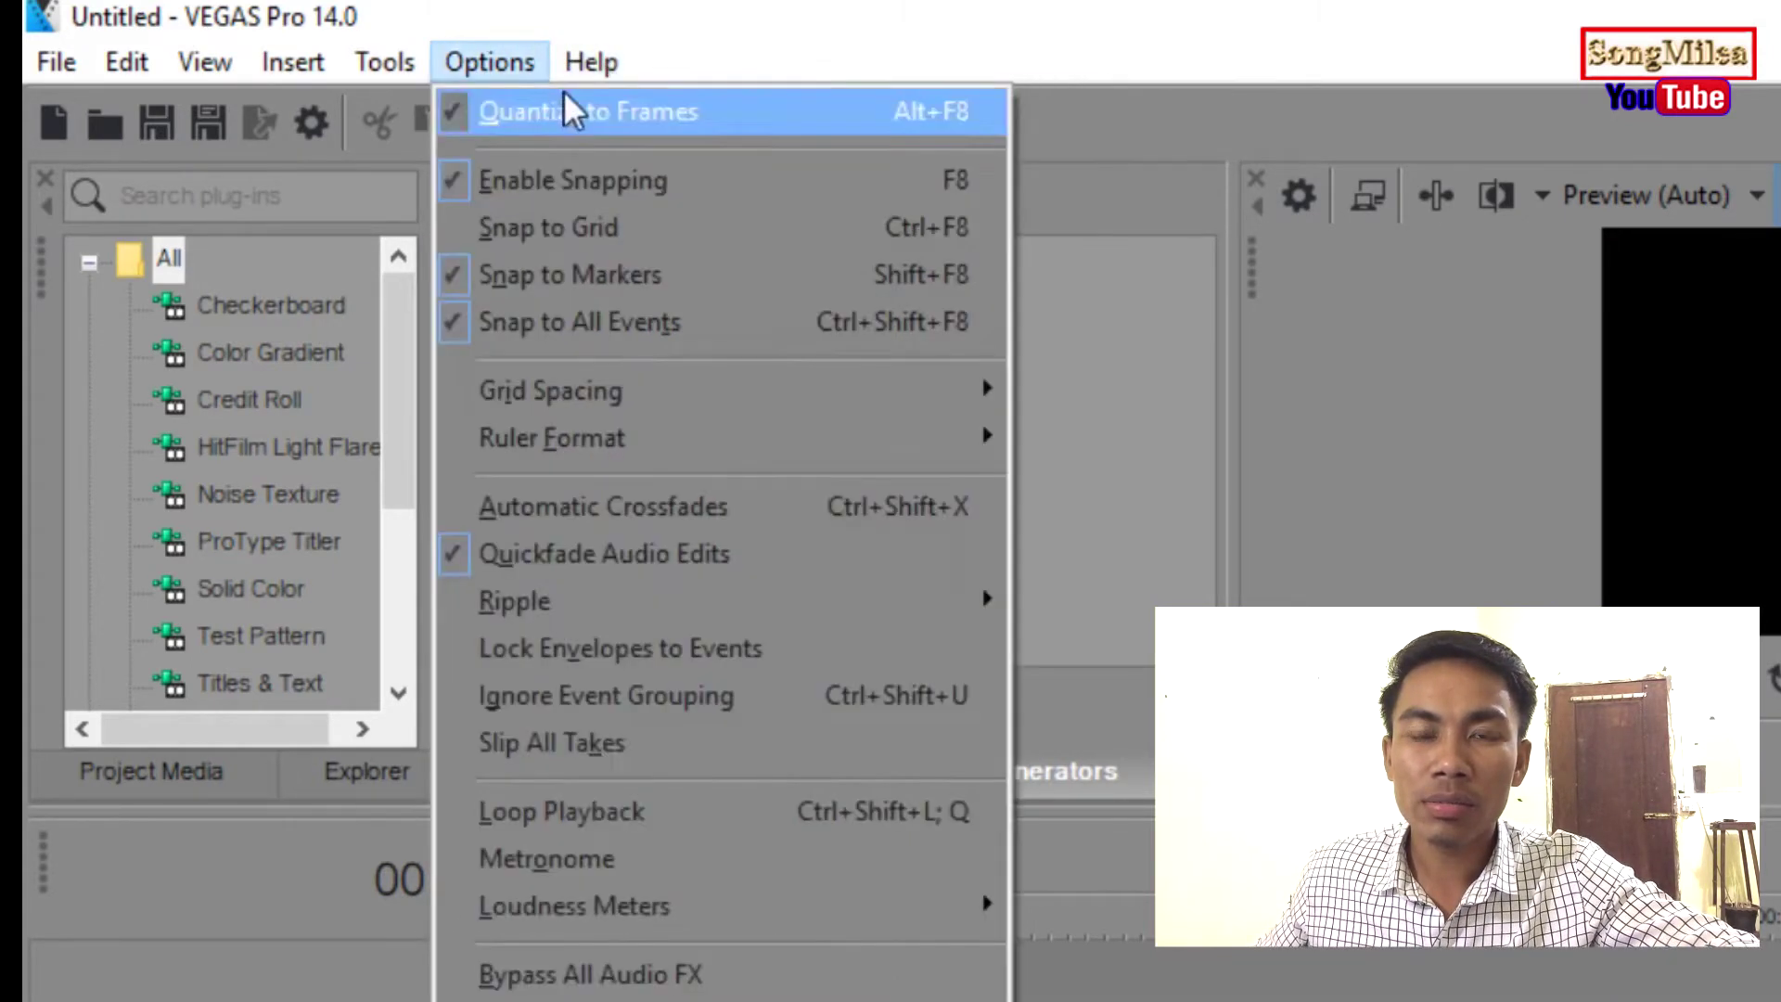
{"action": "mouse_move", "coordinate": [40, 57]}
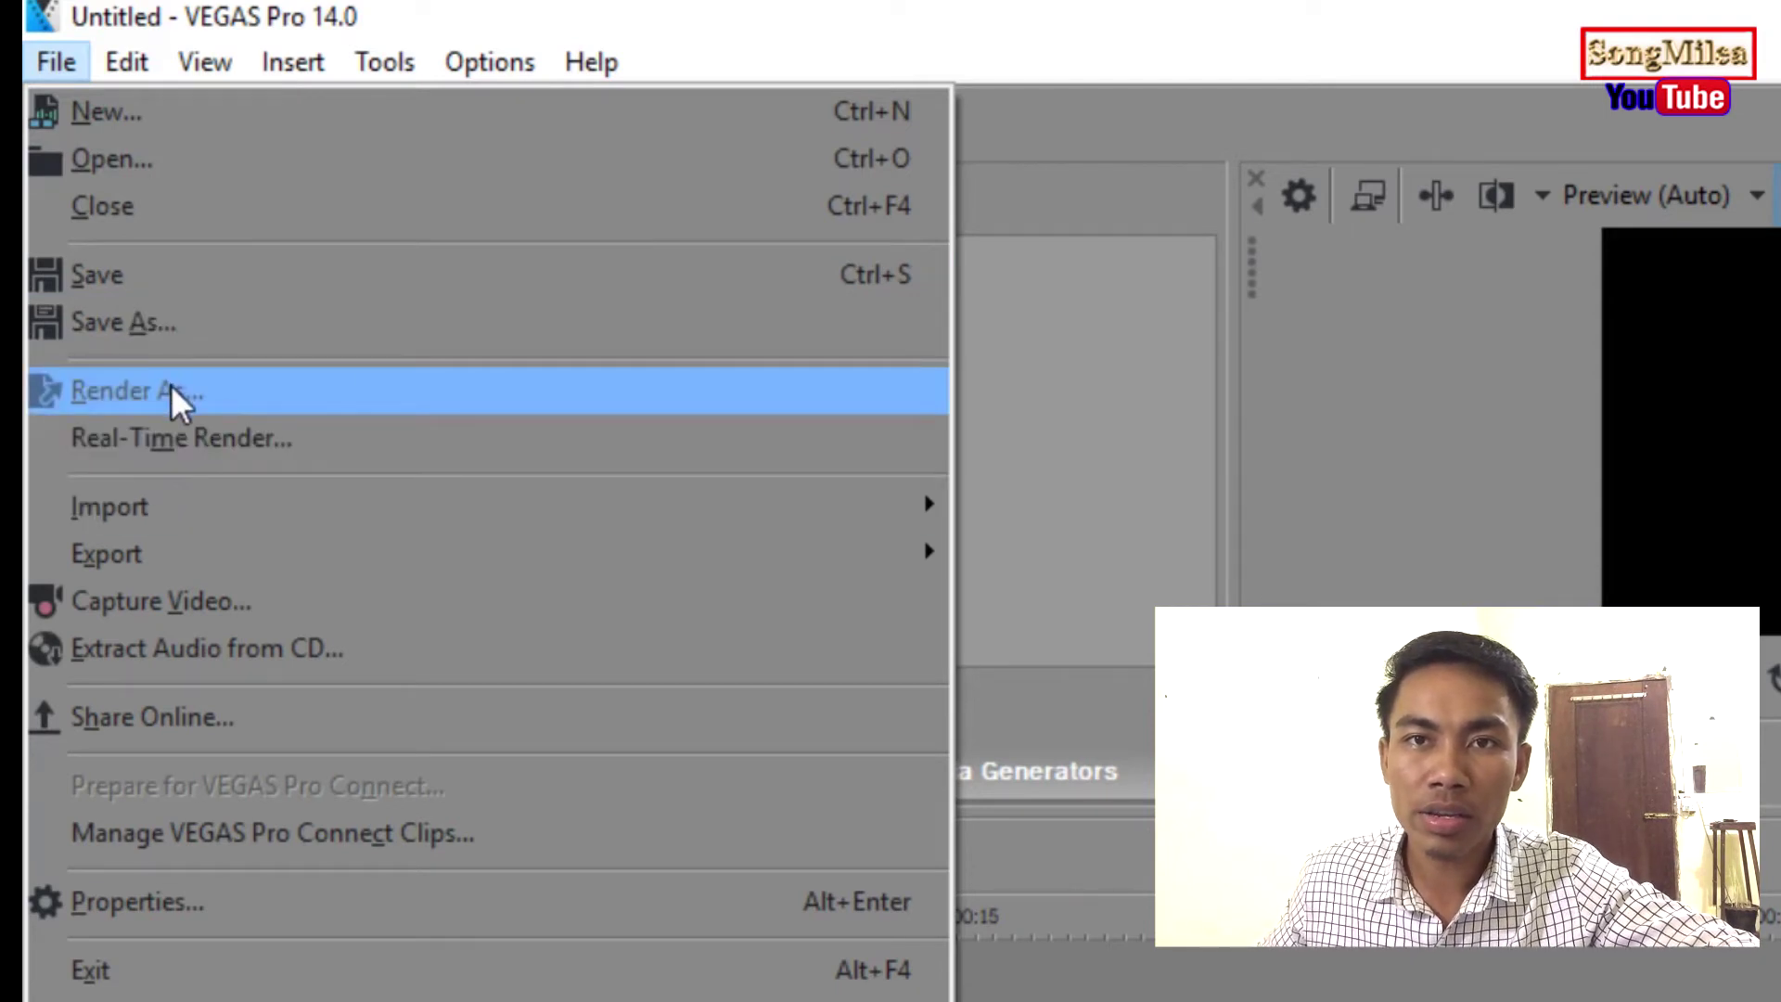
{"action": "mouse_move", "coordinate": [135, 61]}
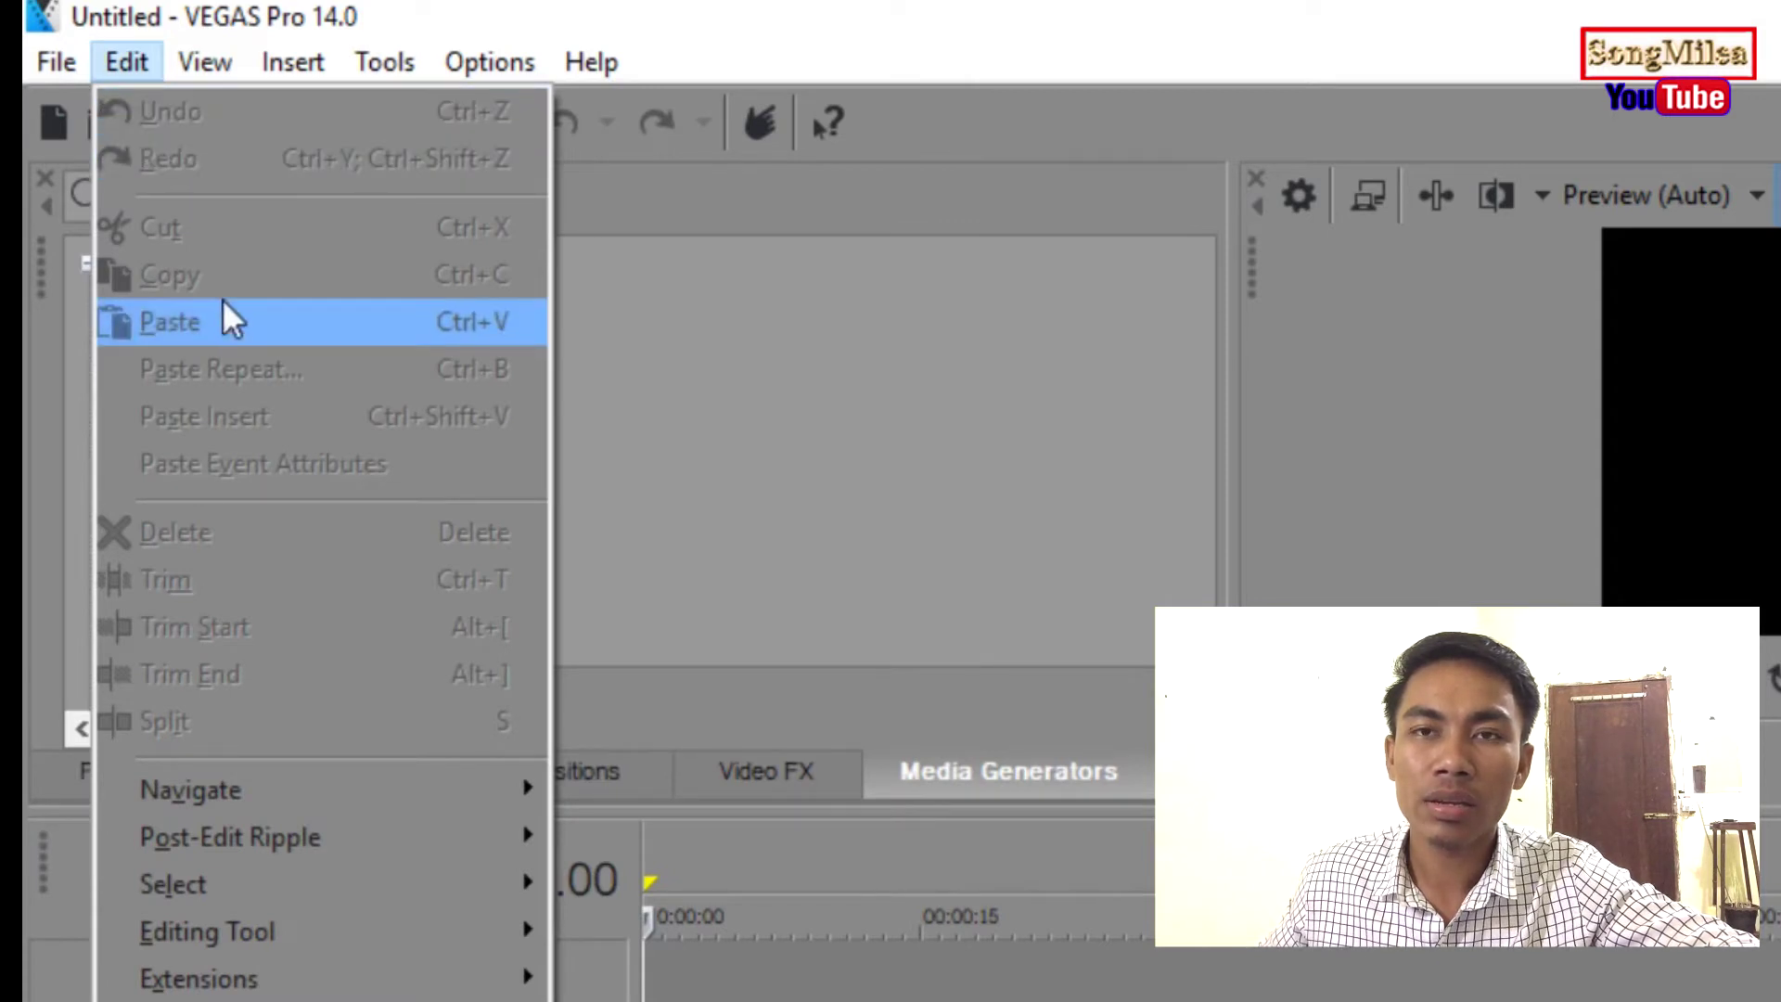
{"action": "left_click", "coordinate": [171, 63]}
{"action": "left_click", "coordinate": [175, 61]}
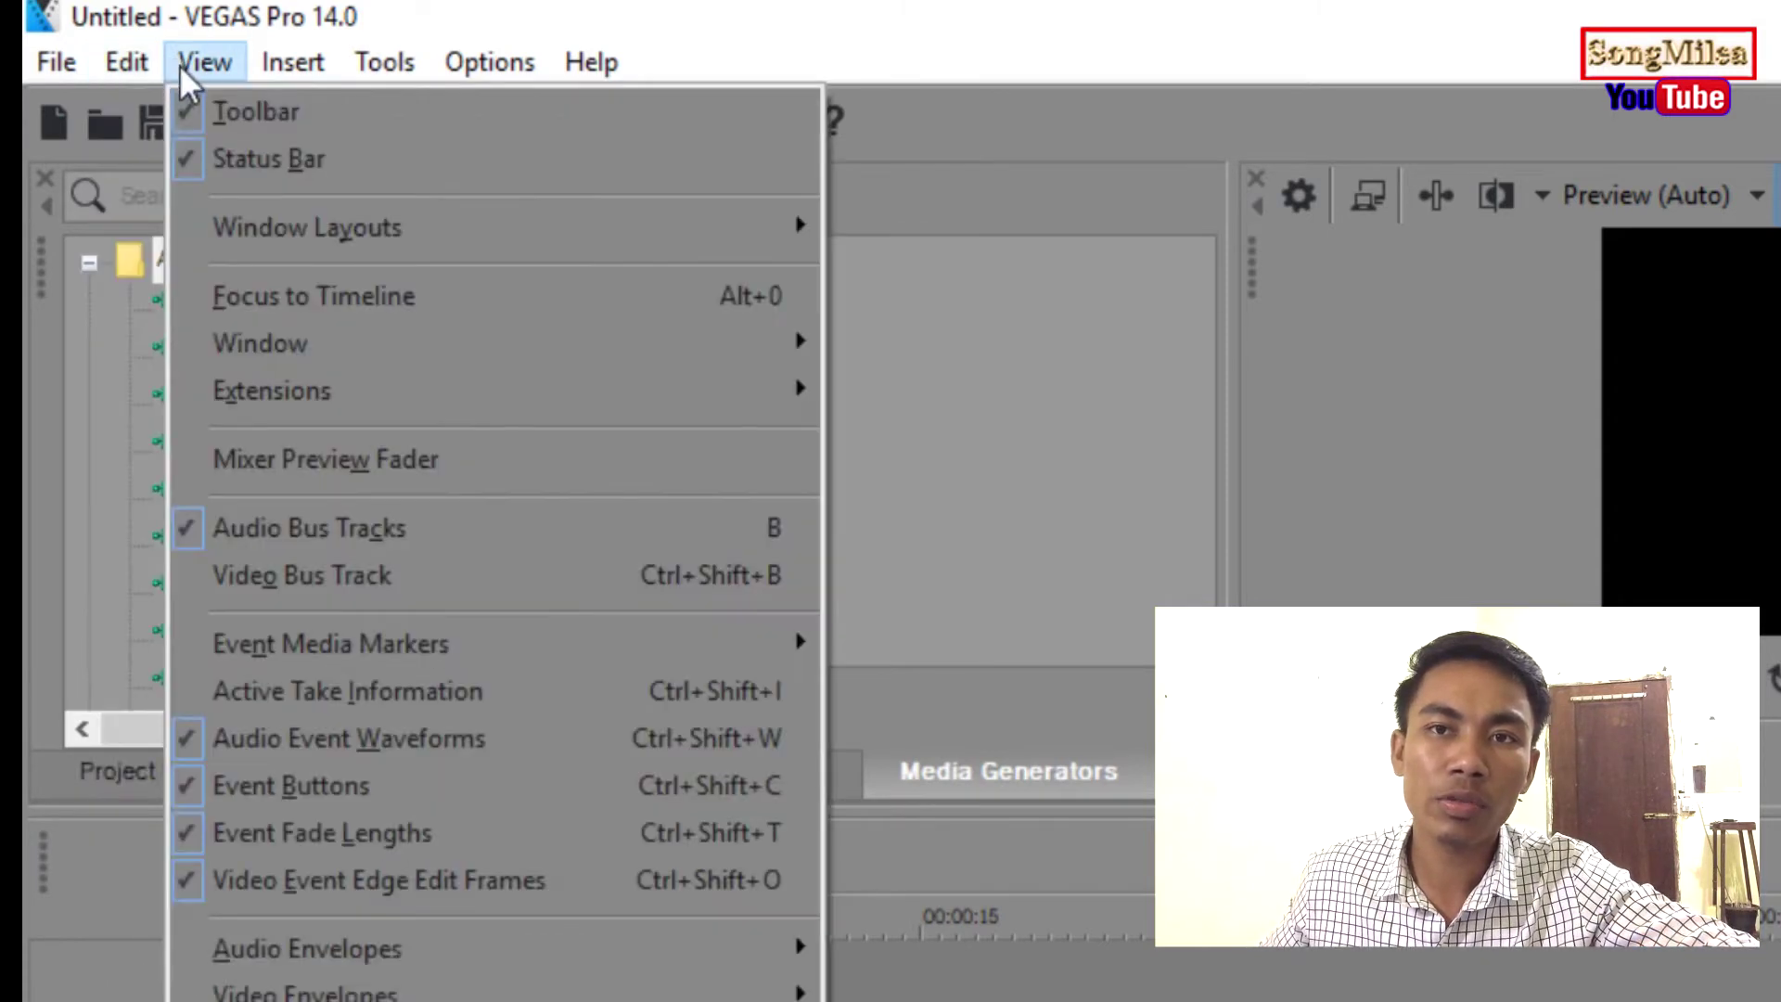
{"action": "mouse_move", "coordinate": [250, 218]}
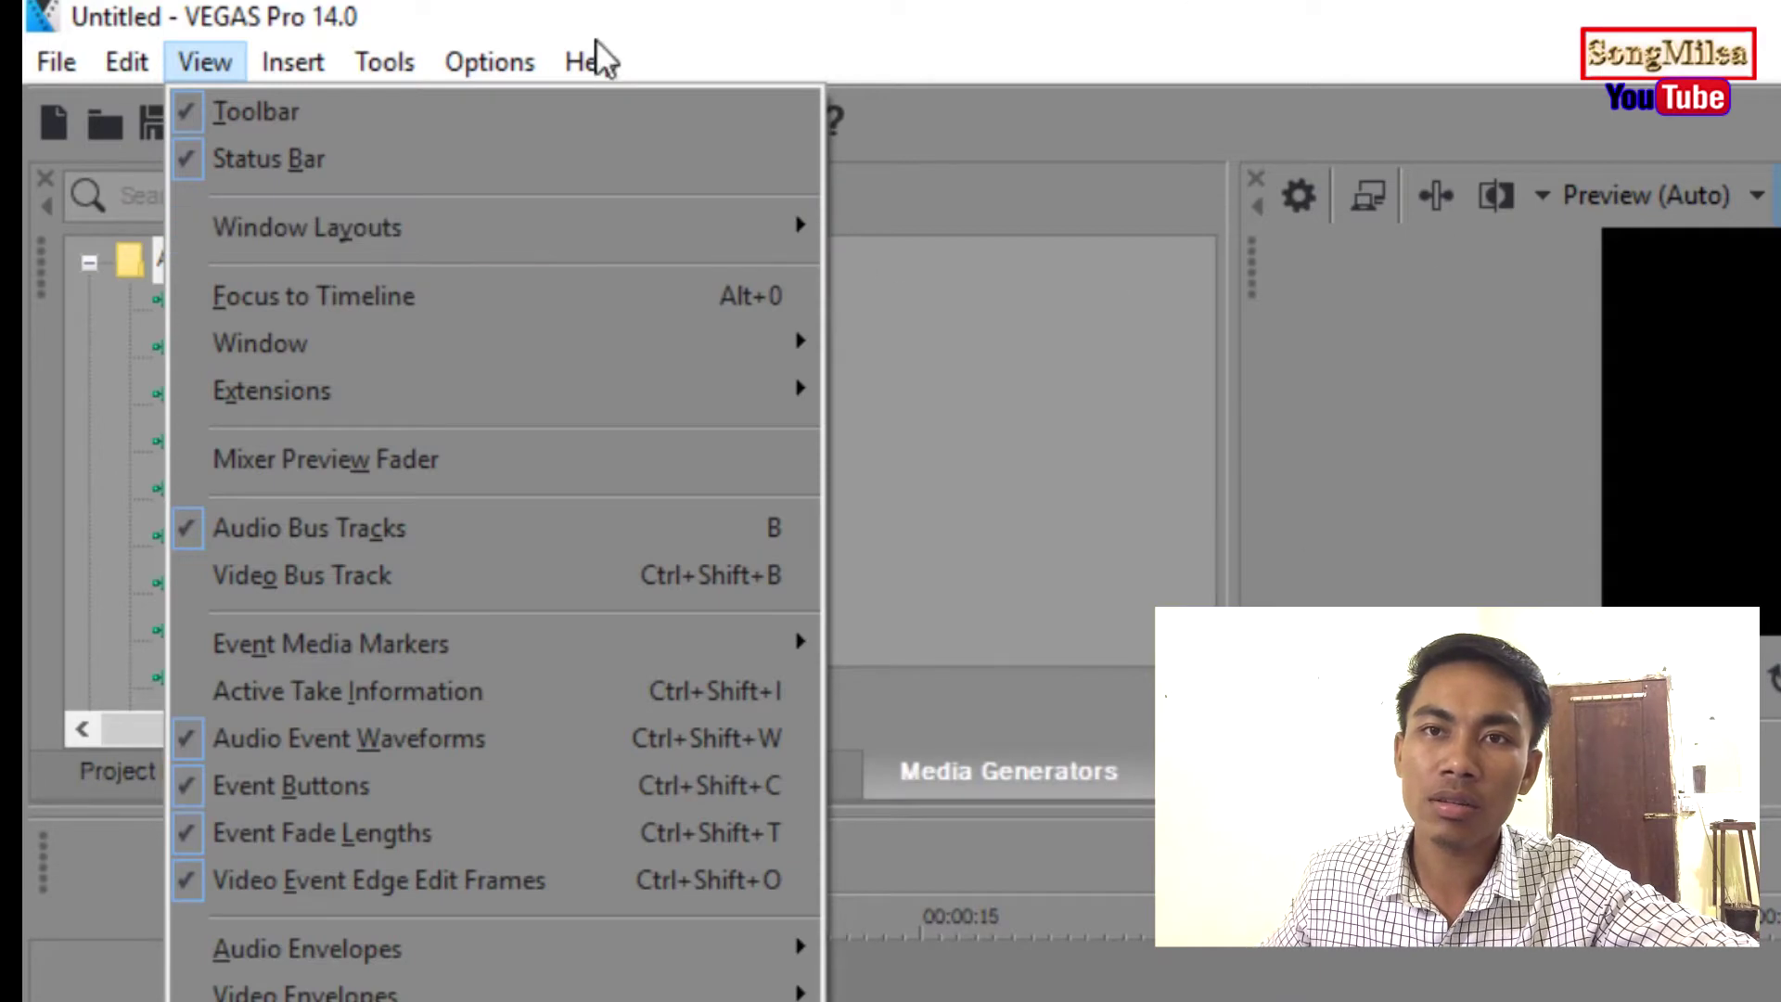
{"action": "mouse_move", "coordinate": [314, 58]}
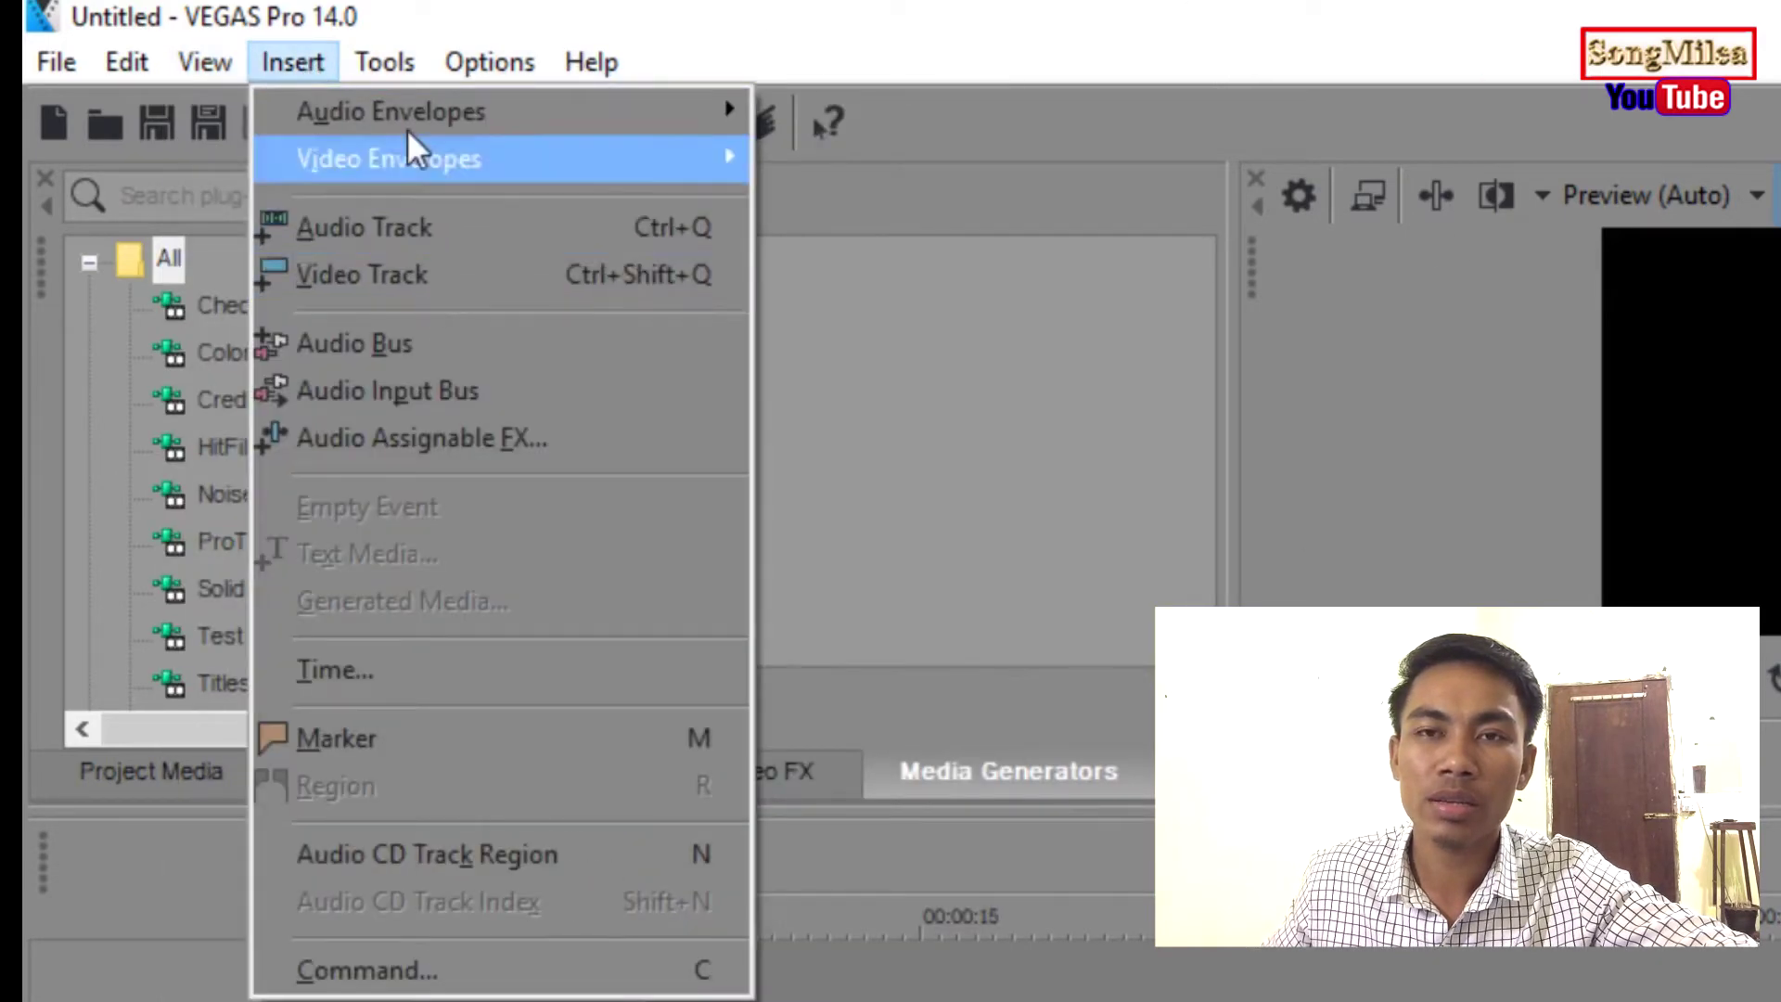
{"action": "mouse_move", "coordinate": [600, 74]}
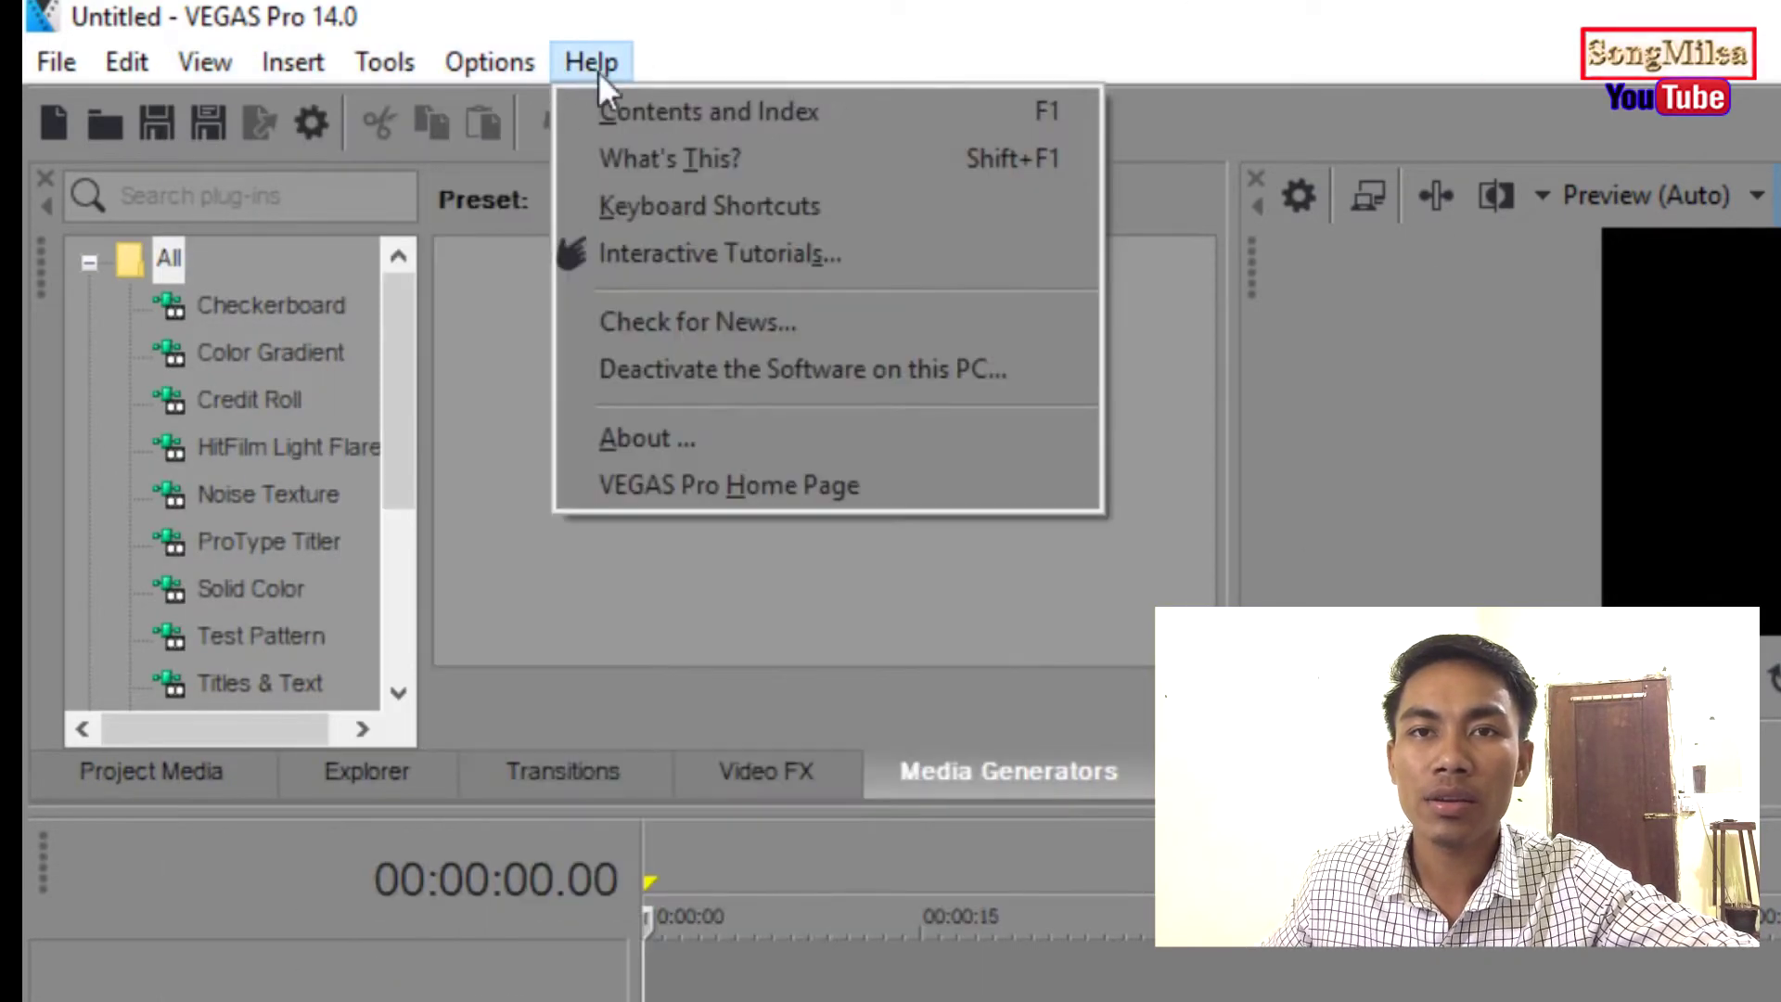
{"action": "left_click", "coordinate": [42, 61]}
{"action": "left_click", "coordinate": [42, 61]}
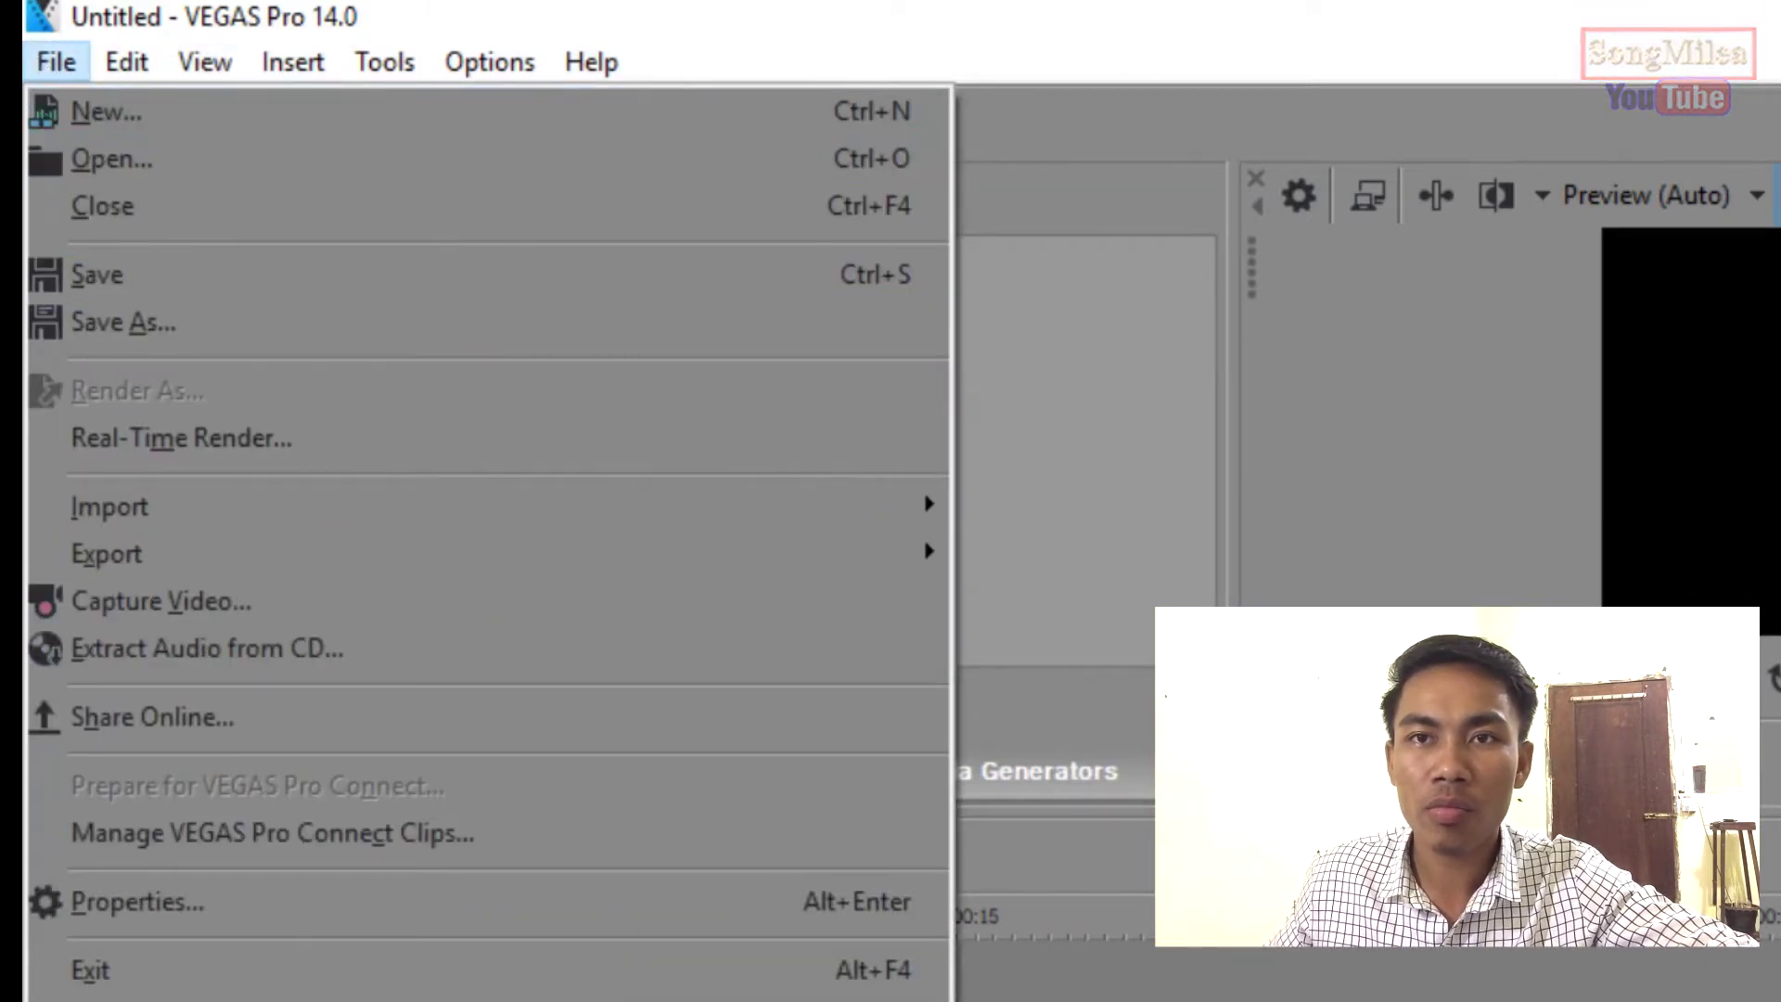
{"action": "key", "text": "Escape"}
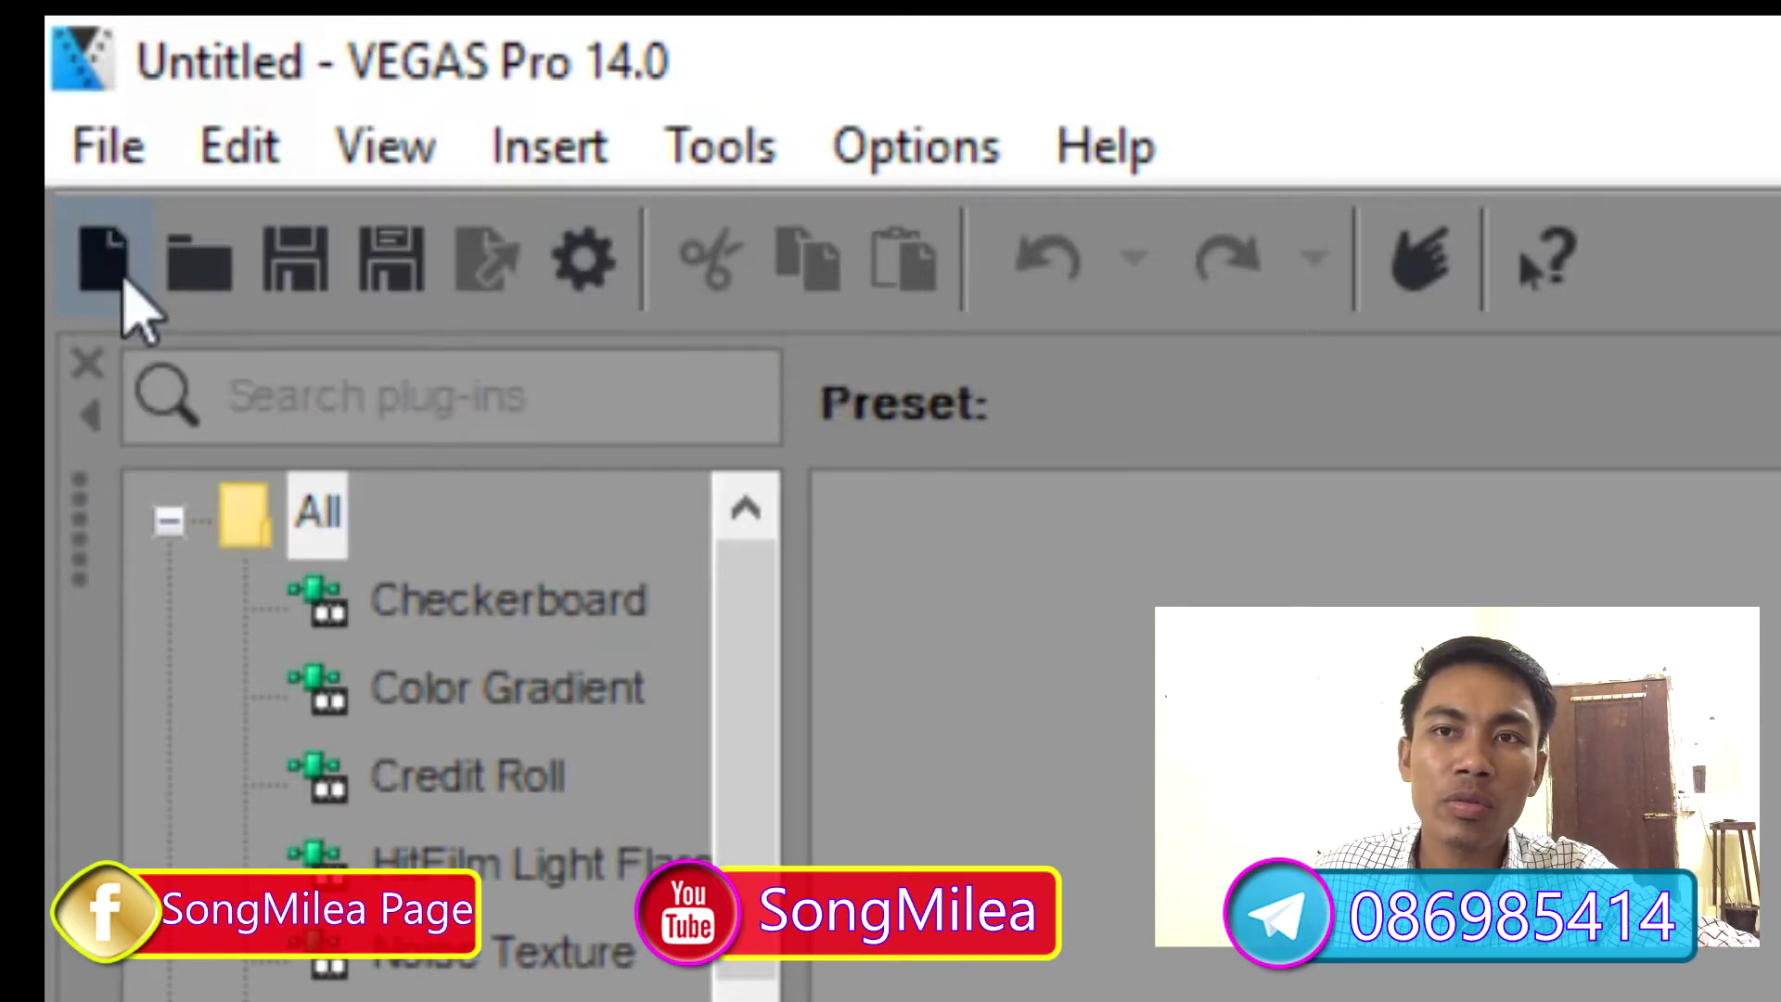
{"action": "left_click", "coordinate": [85, 153]}
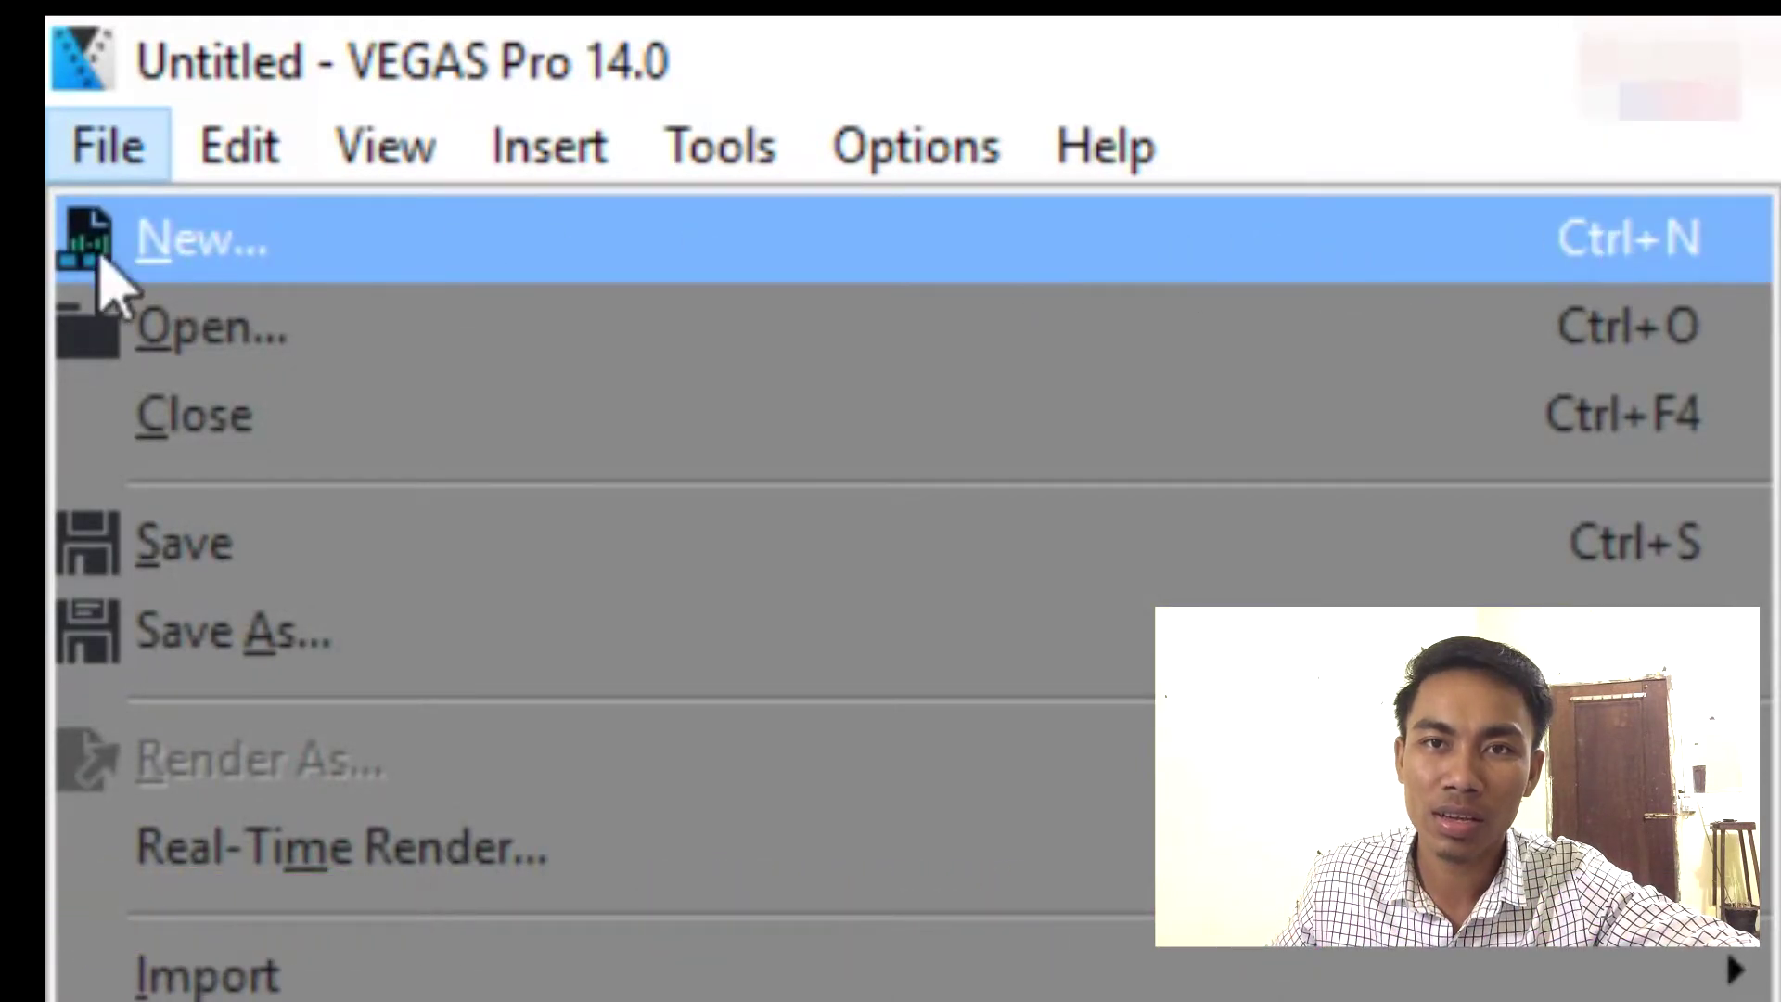
{"action": "key", "text": "Escape"}
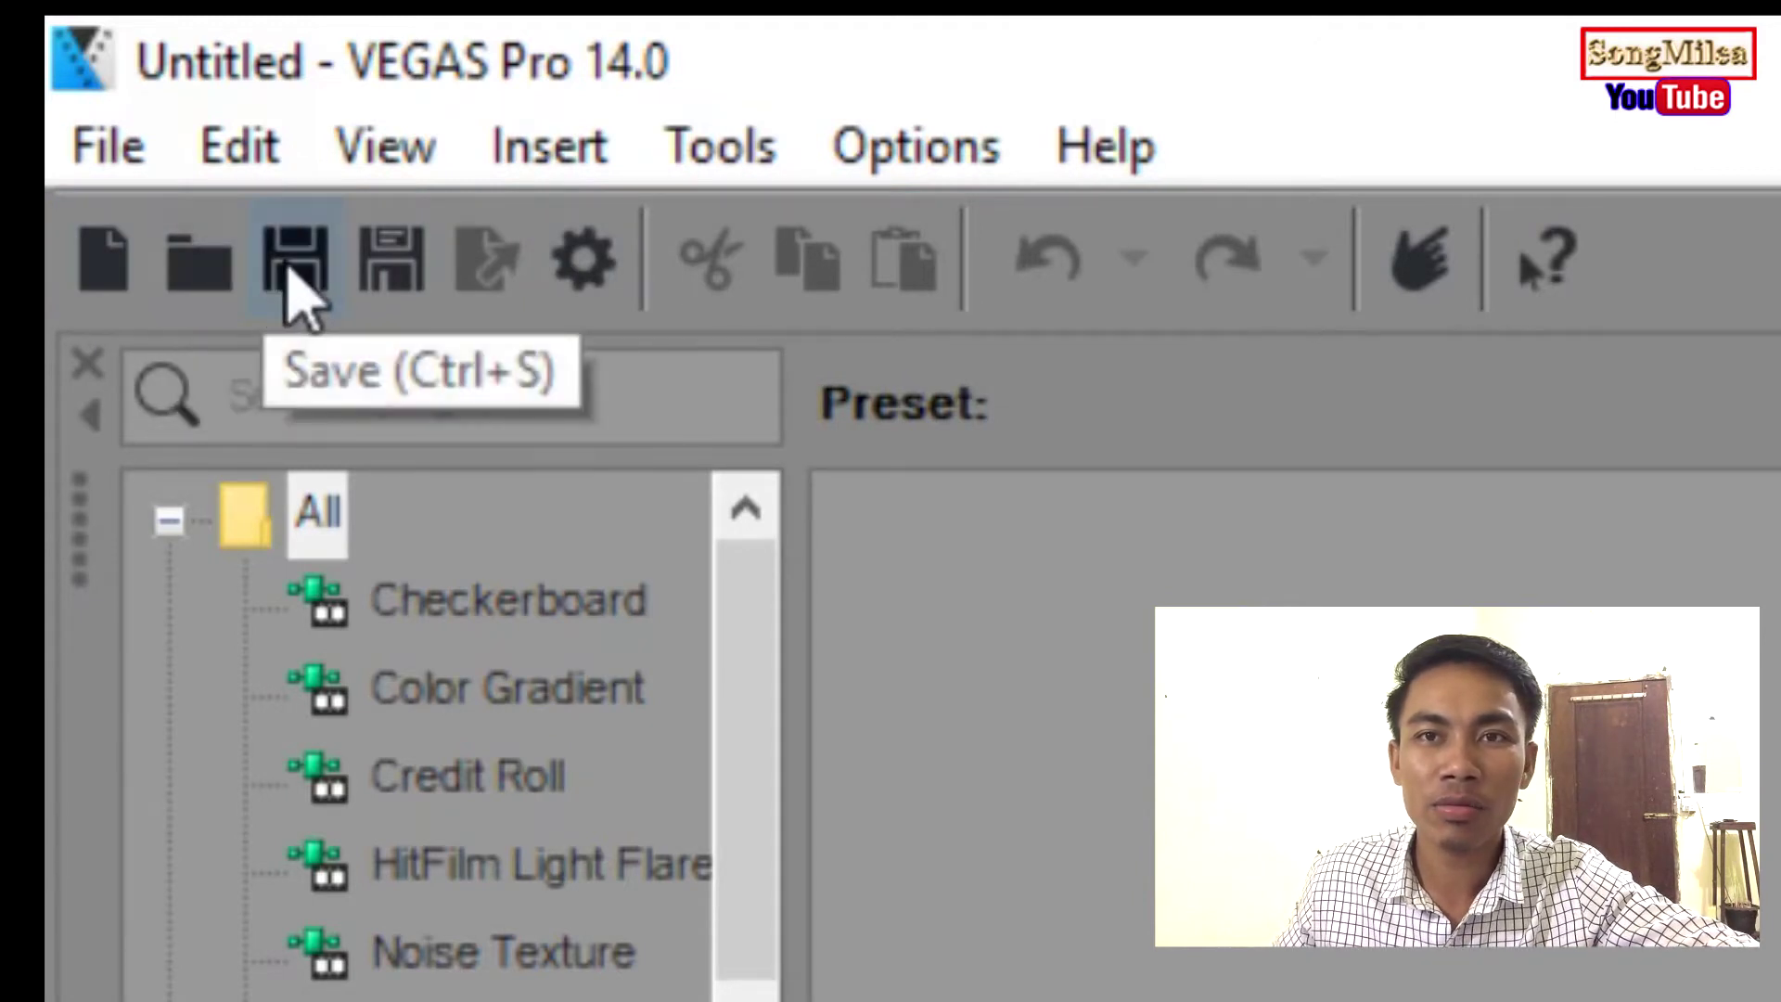
{"action": "left_click", "coordinate": [397, 283]}
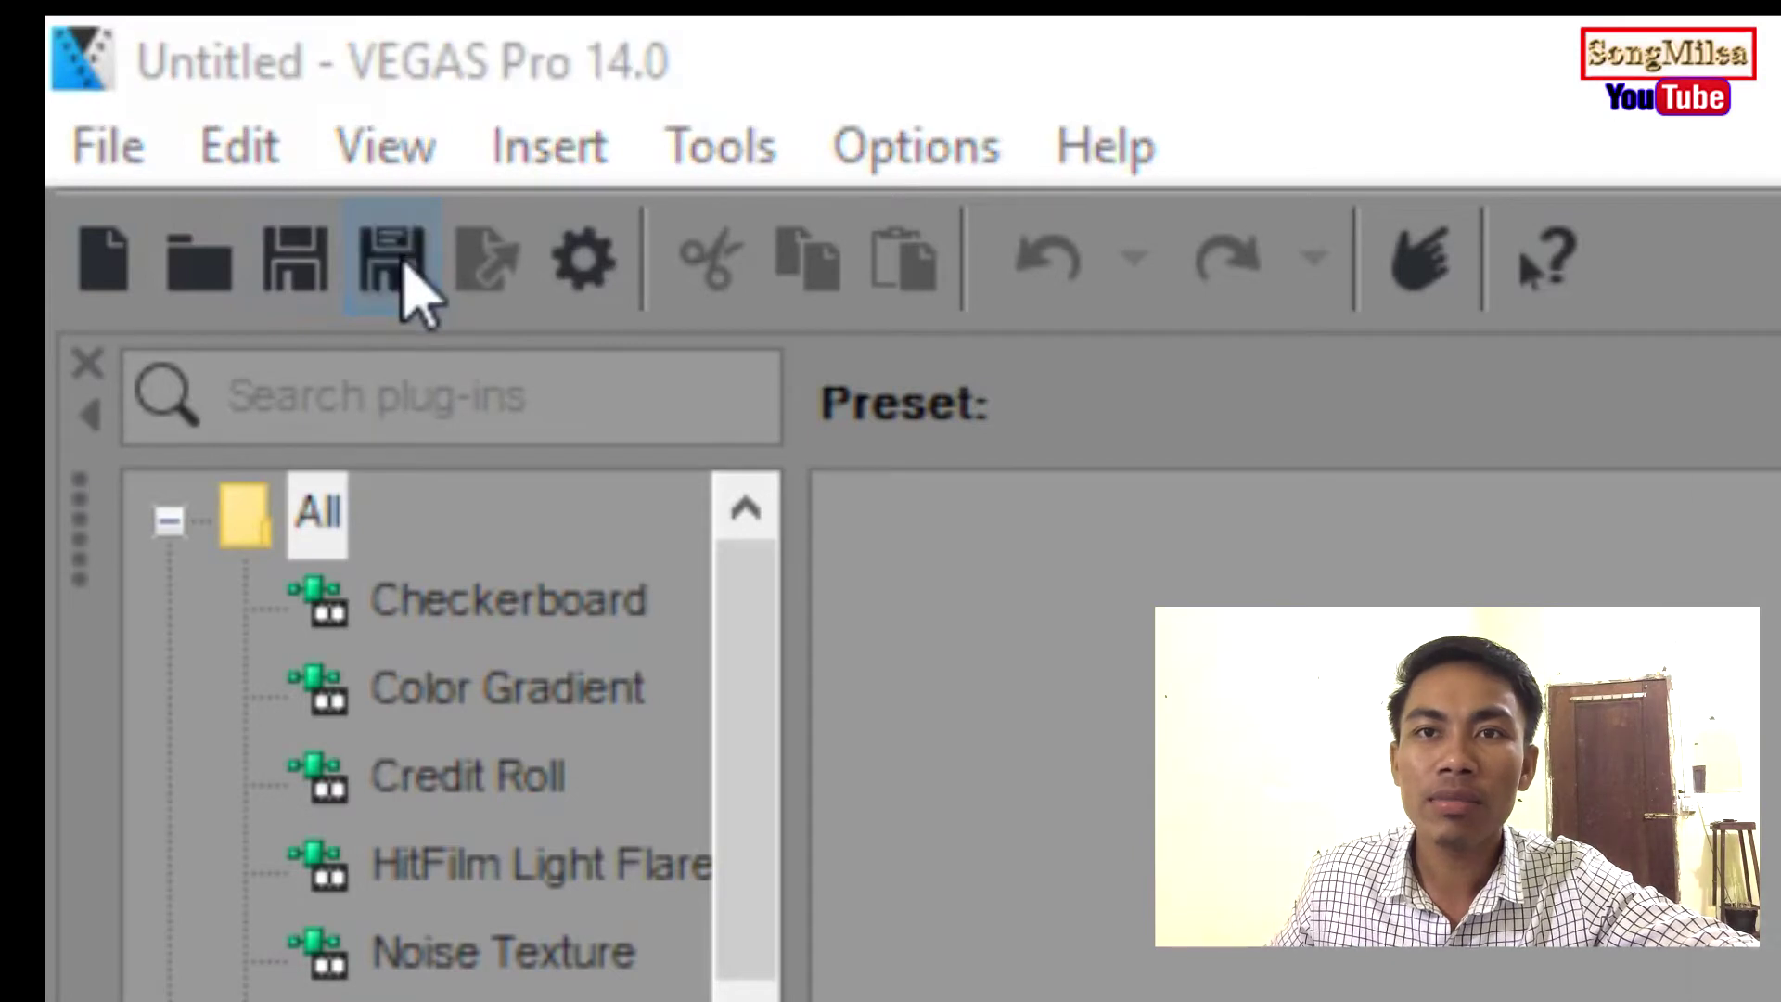
{"action": "key", "text": "Escape"}
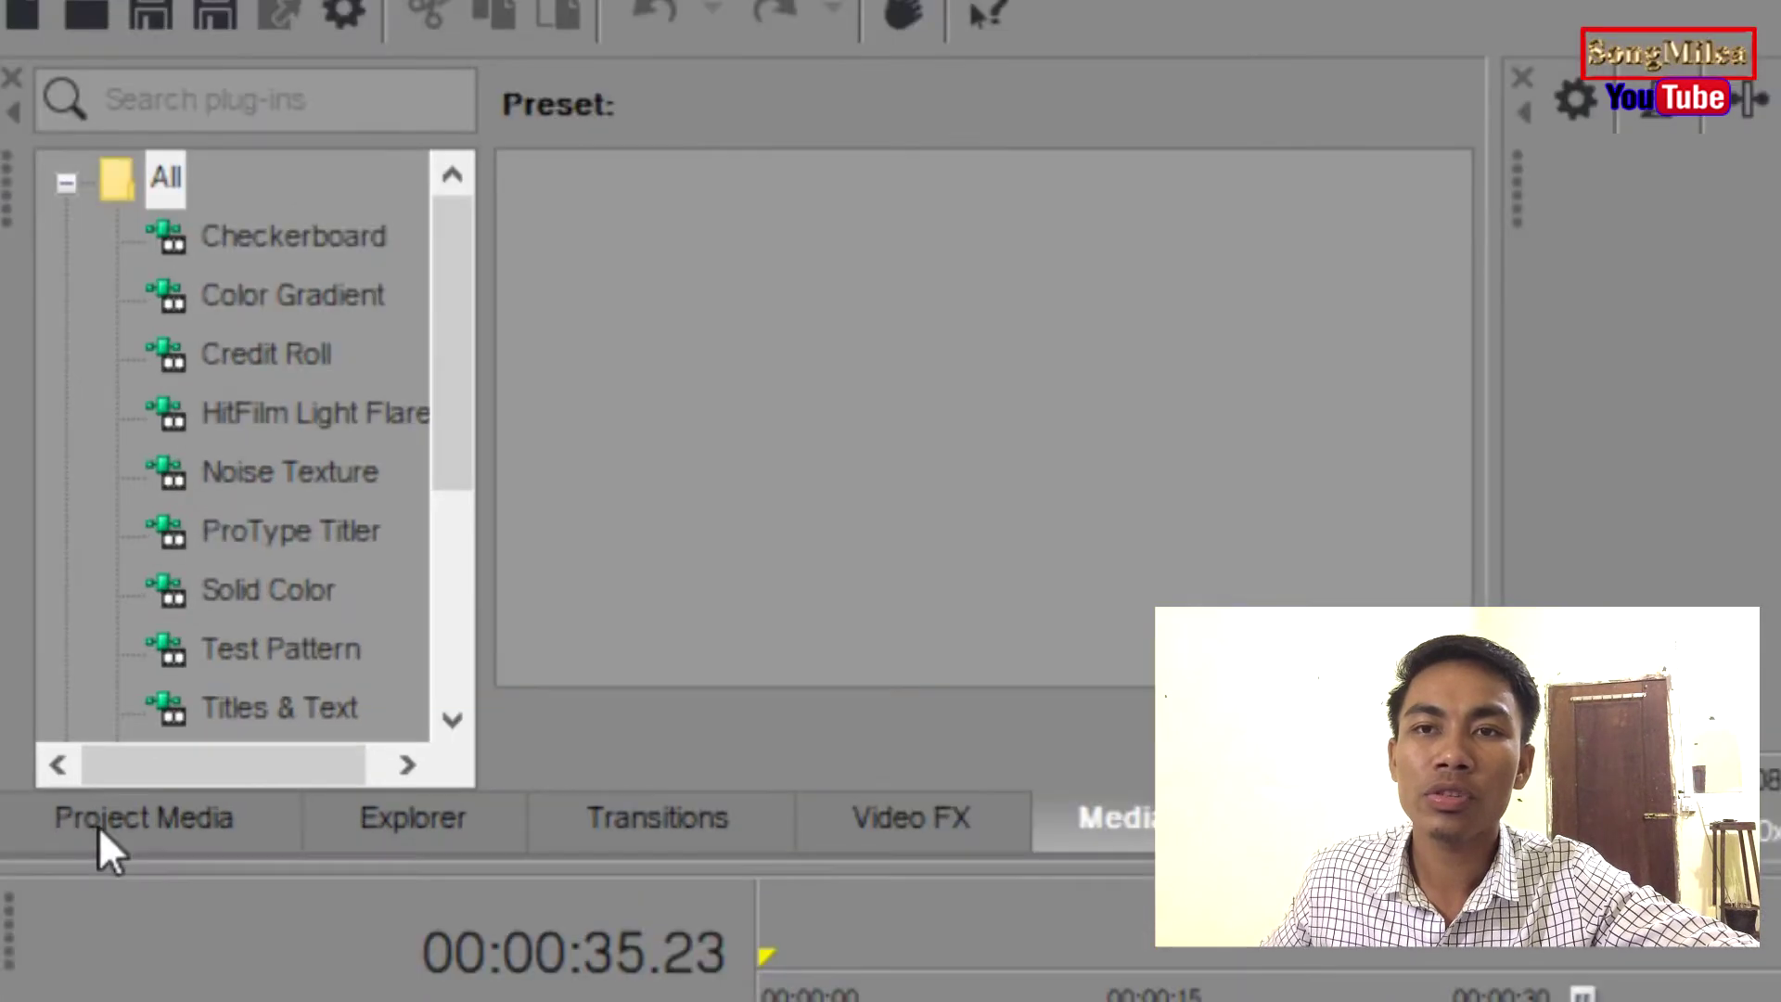
- Show the Project Media bins, then switch the lower dock to Explorer
{"action": "left_click", "coordinate": [116, 777]}
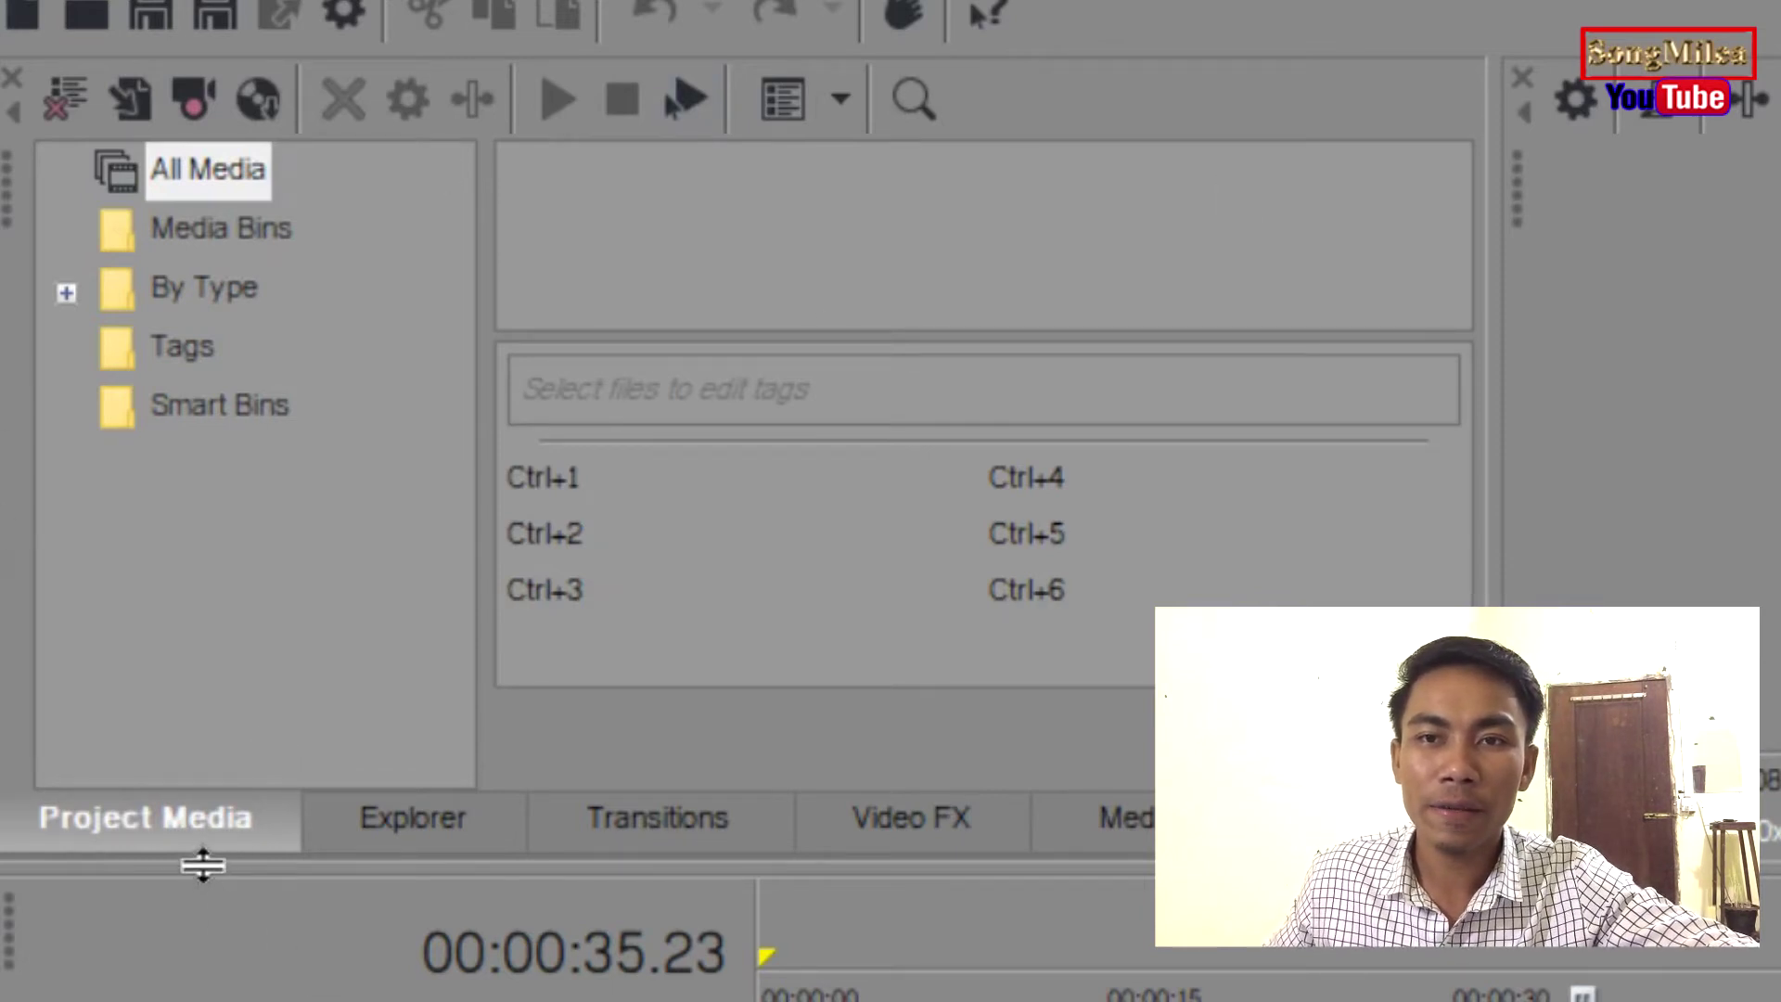
{"action": "left_click", "coordinate": [397, 823]}
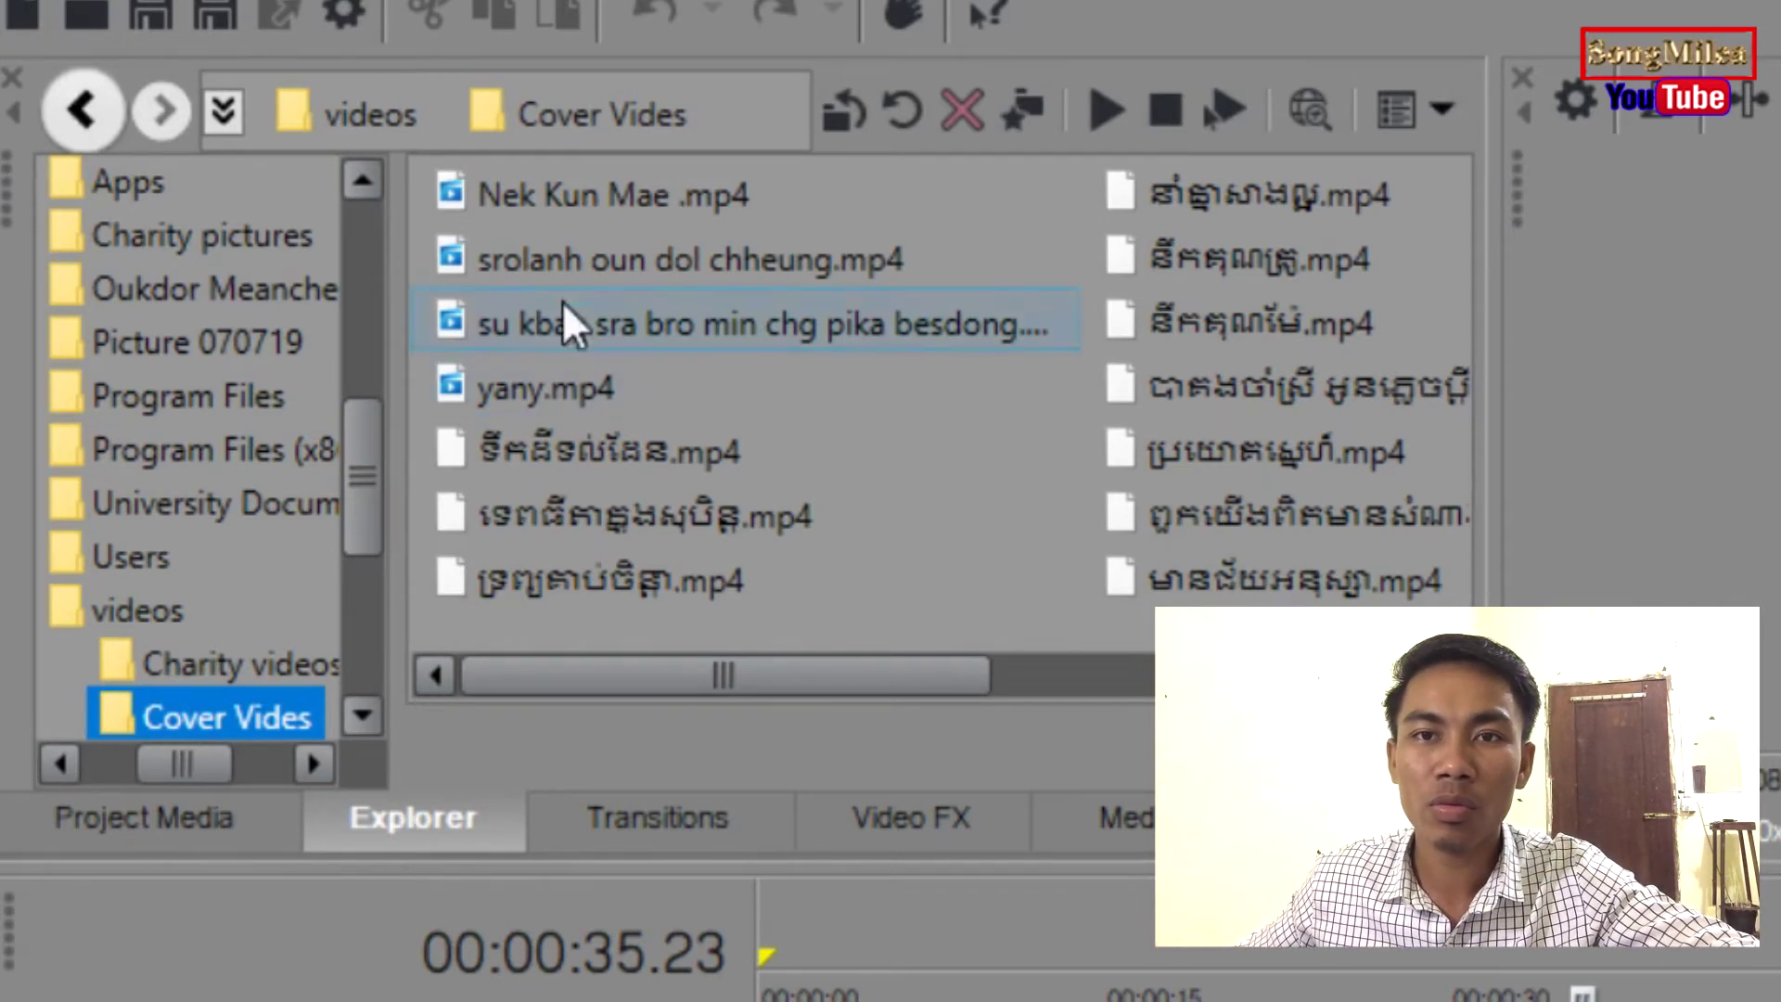
- Browse Explorer through Program Files and University Documents to the Charity videos folder
{"action": "left_click", "coordinate": [242, 373]}
{"action": "left_click", "coordinate": [182, 508]}
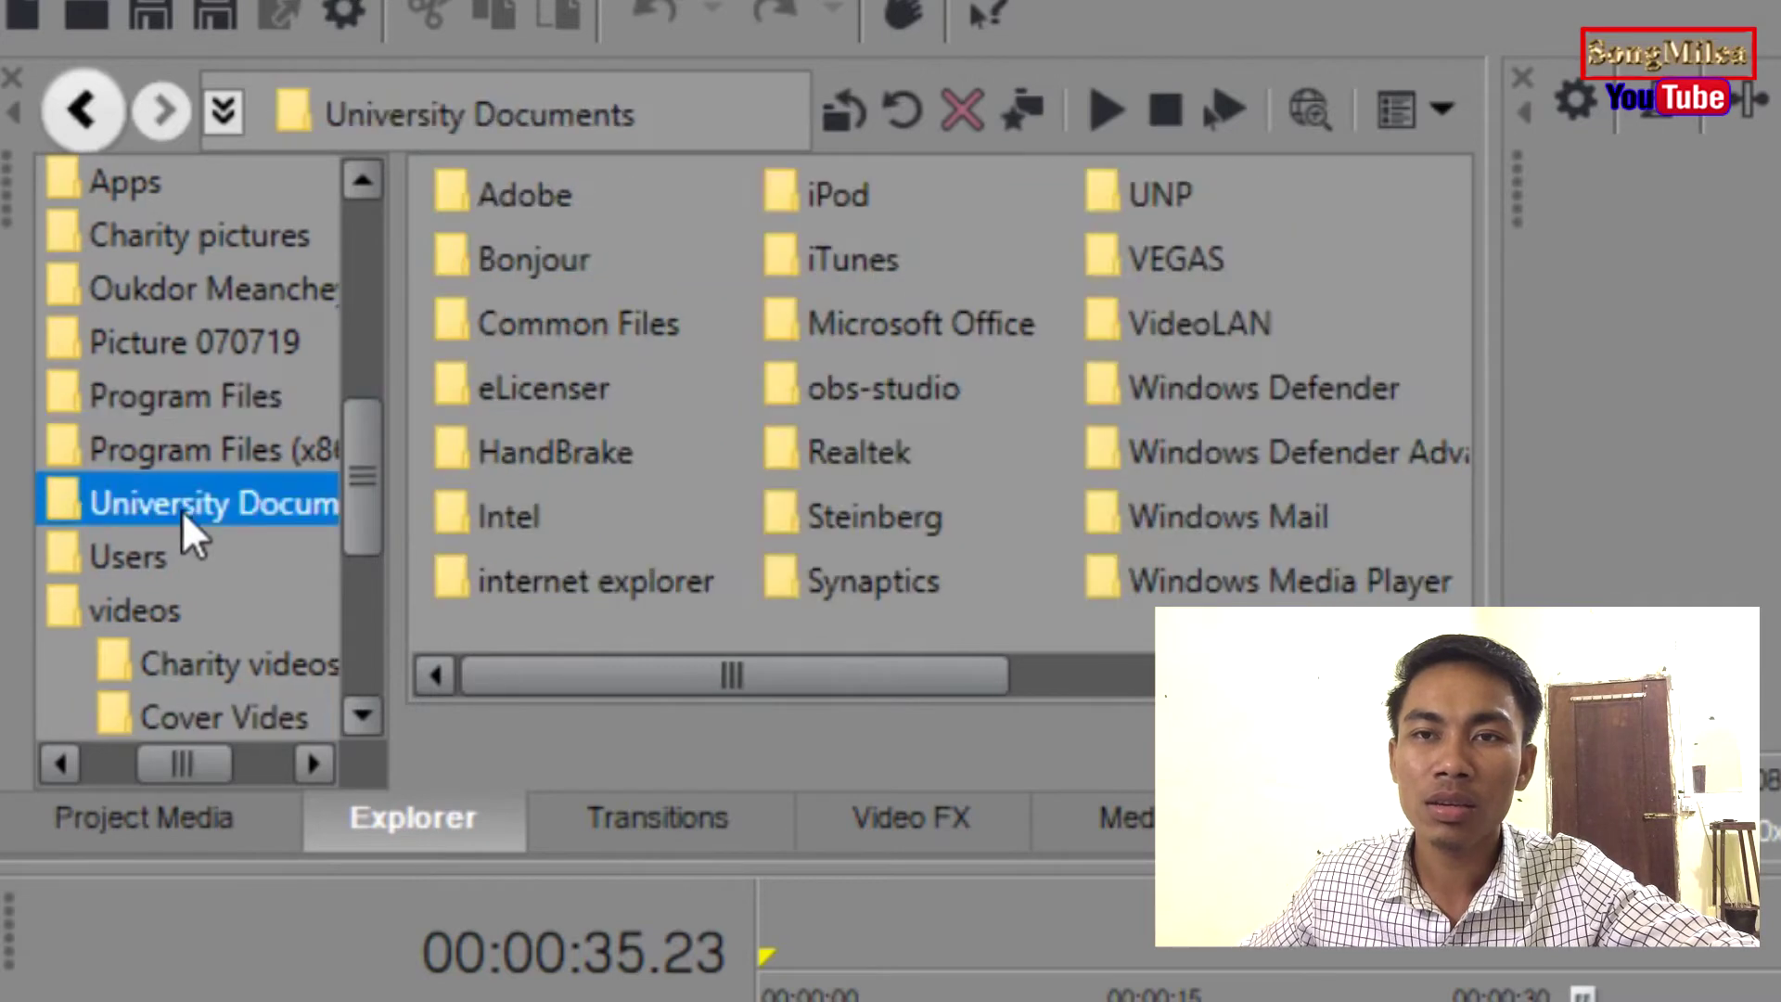
{"action": "left_click", "coordinate": [187, 652]}
{"action": "scroll", "coordinate": [194, 653], "scroll_direction": "down", "scroll_amount": 2}
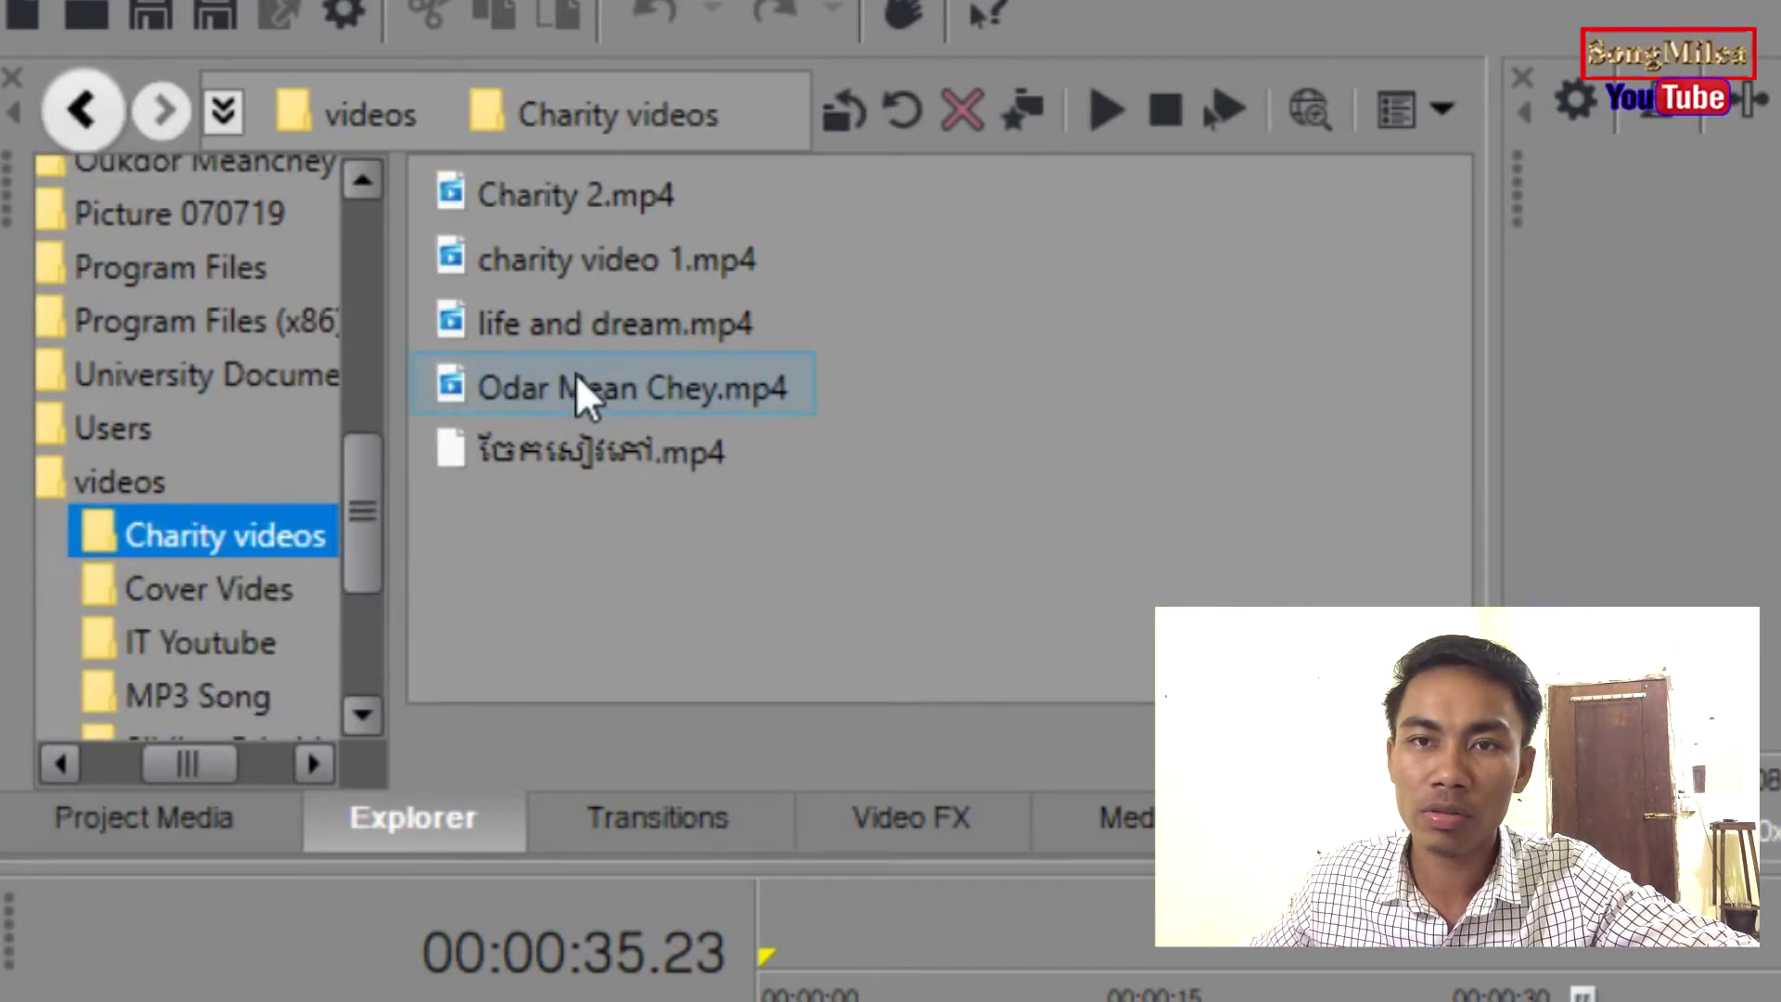
- Select Odar Mean Chey.mp4 to view its details, then show the Transitions list
{"action": "left_click_drag", "start_coordinate": [575, 373], "coordinate": [814, 616]}
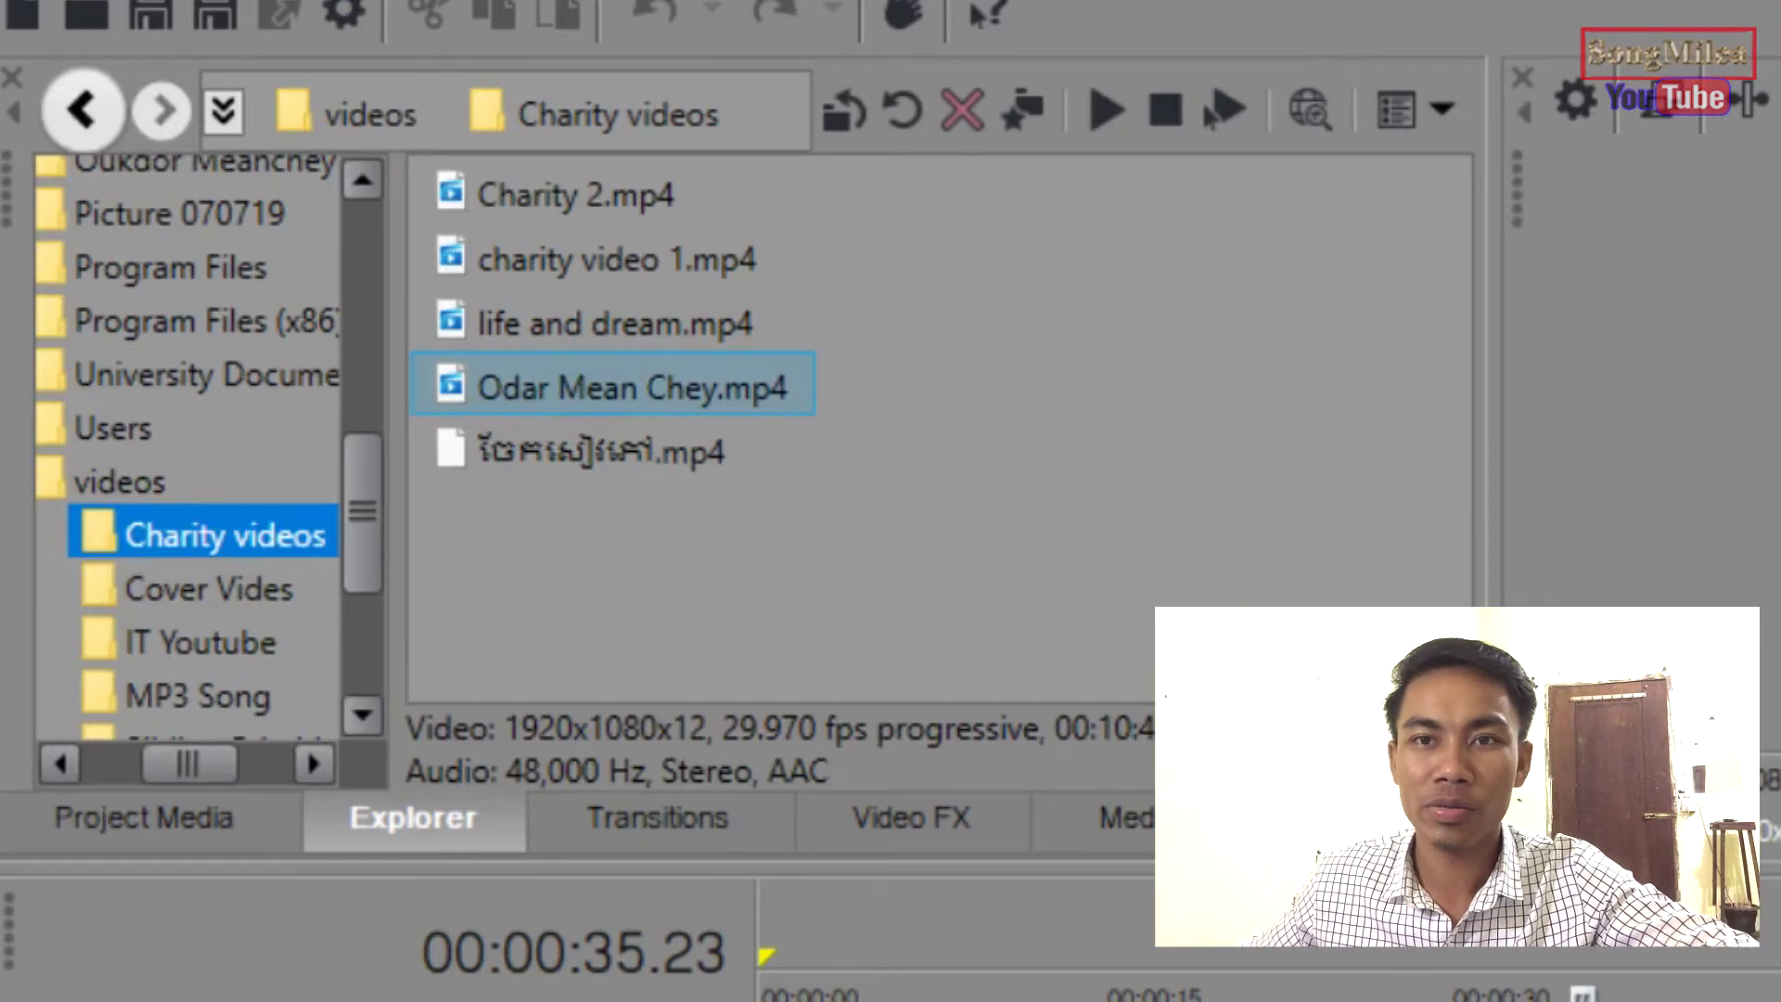
{"action": "left_click_drag", "start_coordinate": [760, 474], "coordinate": [605, 410]}
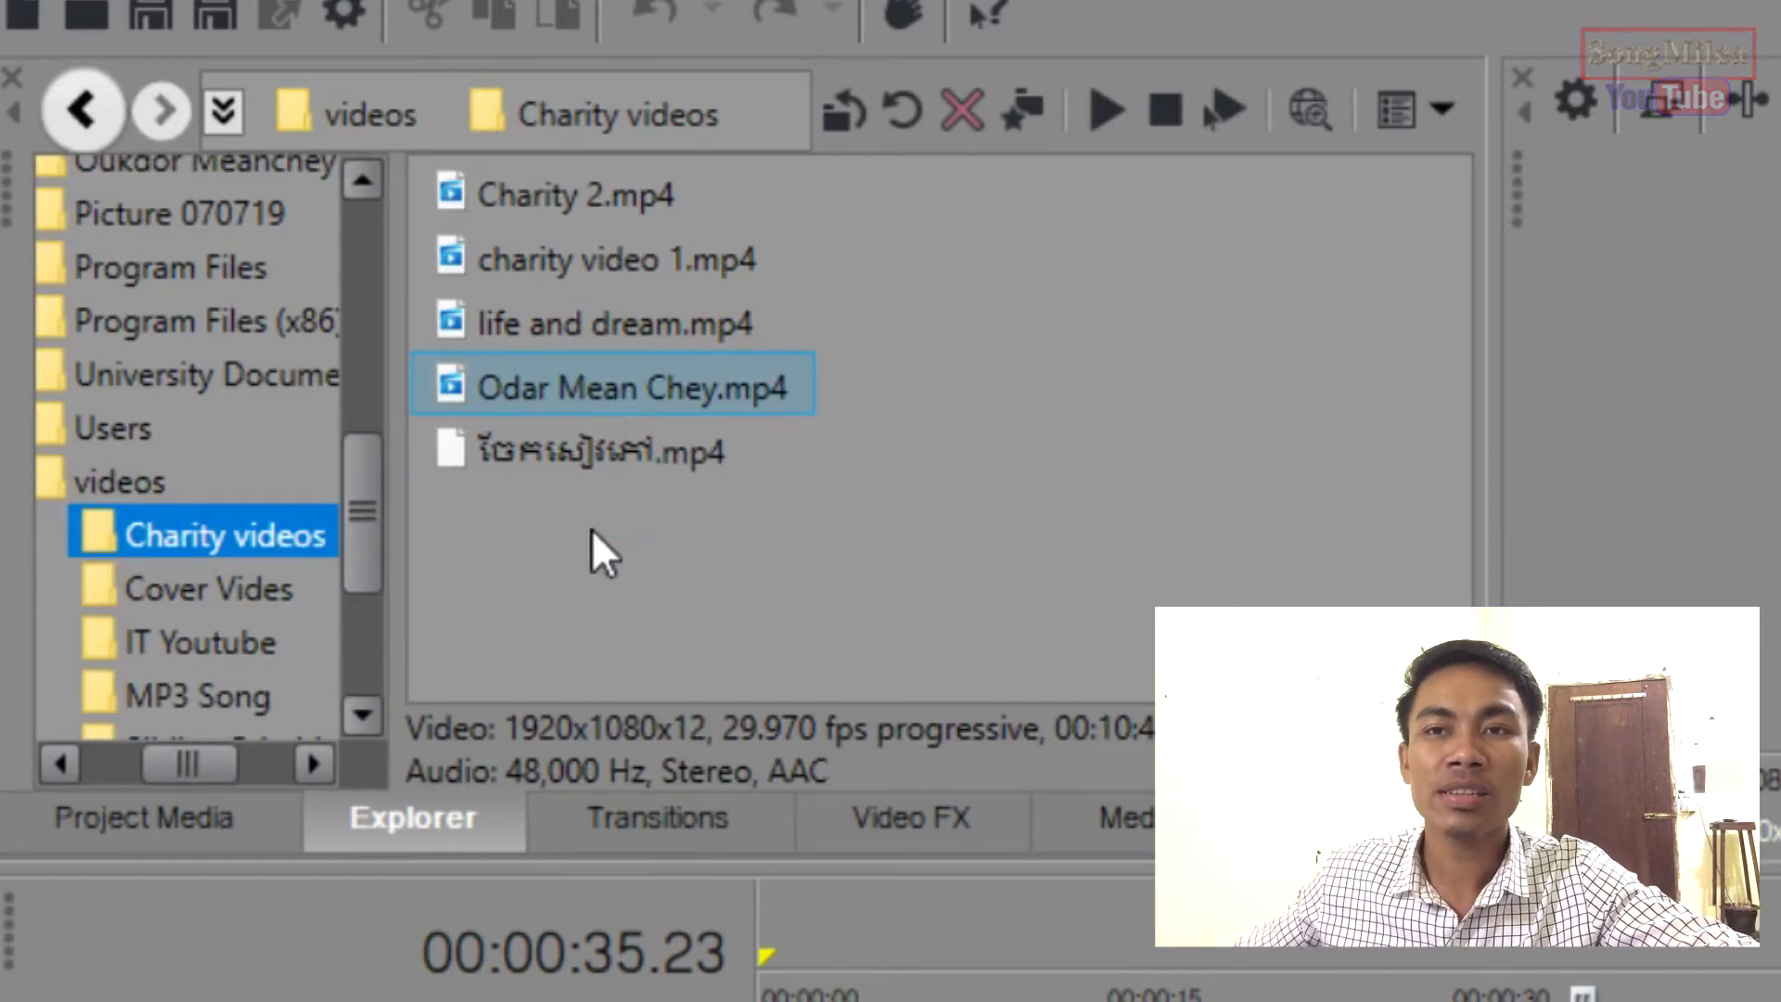
{"action": "left_click", "coordinate": [683, 819]}
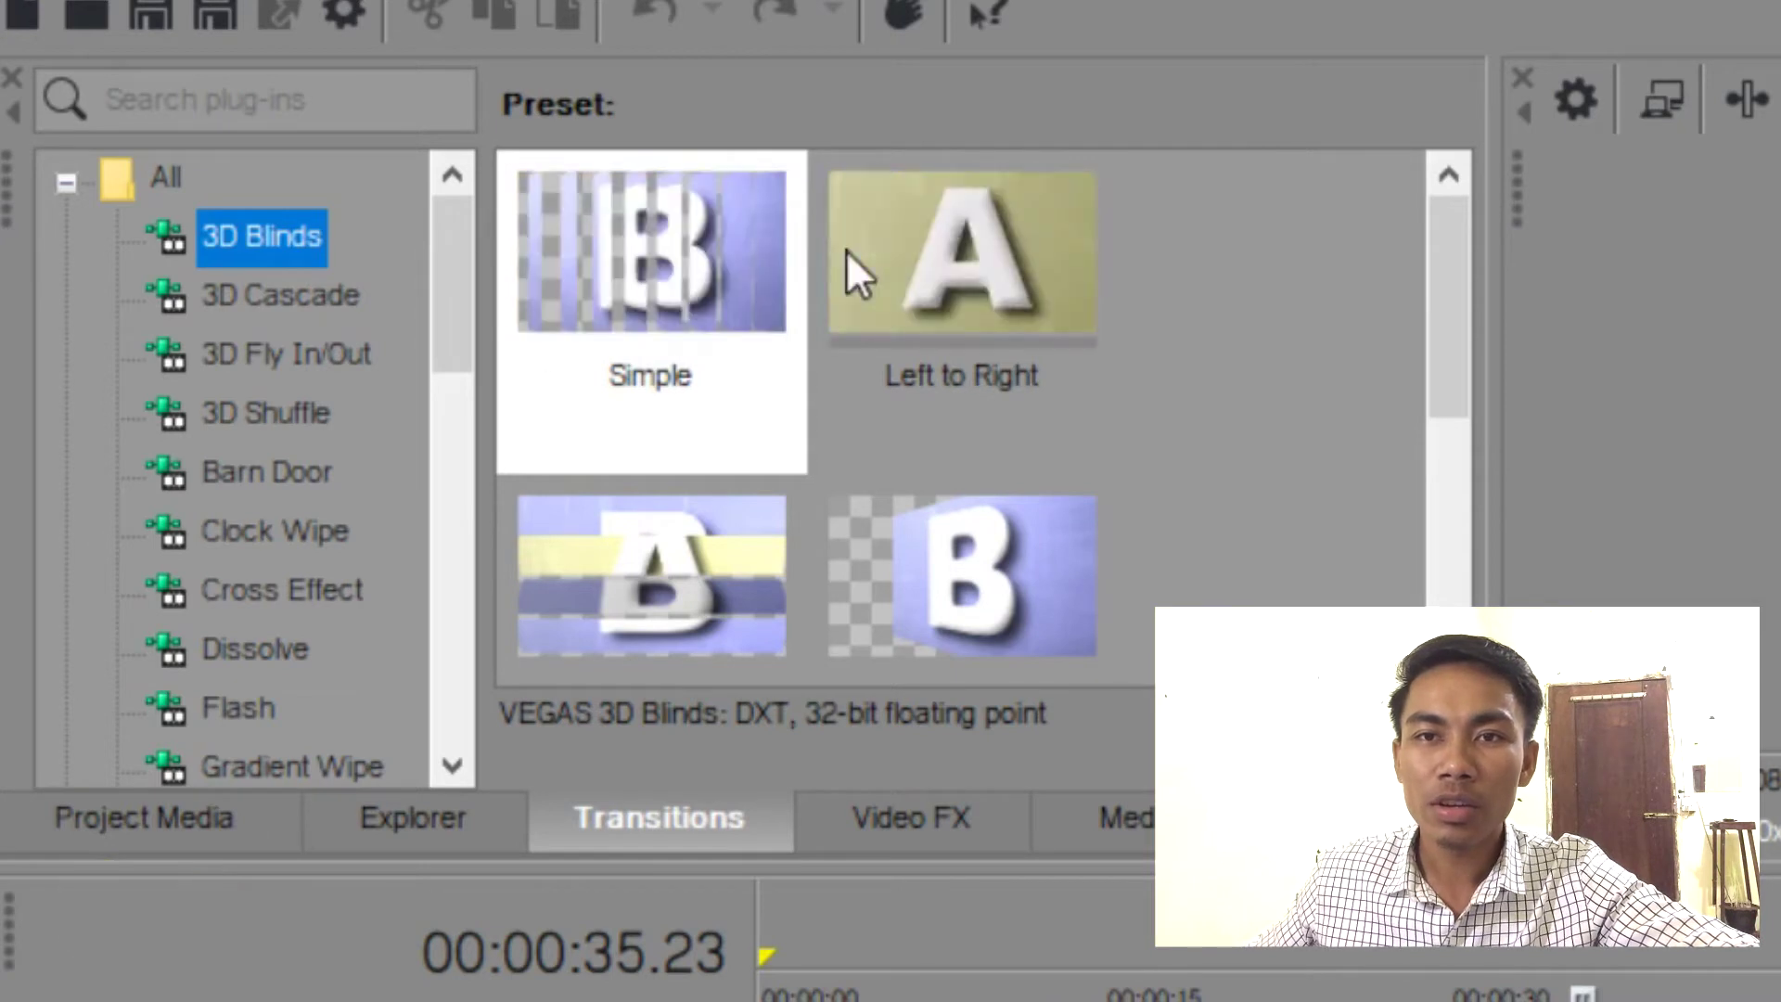
- Preview the 3D Fly In/Out, Barn Door, Page Loop and Star Wipe transition presets
{"action": "left_click", "coordinate": [243, 371]}
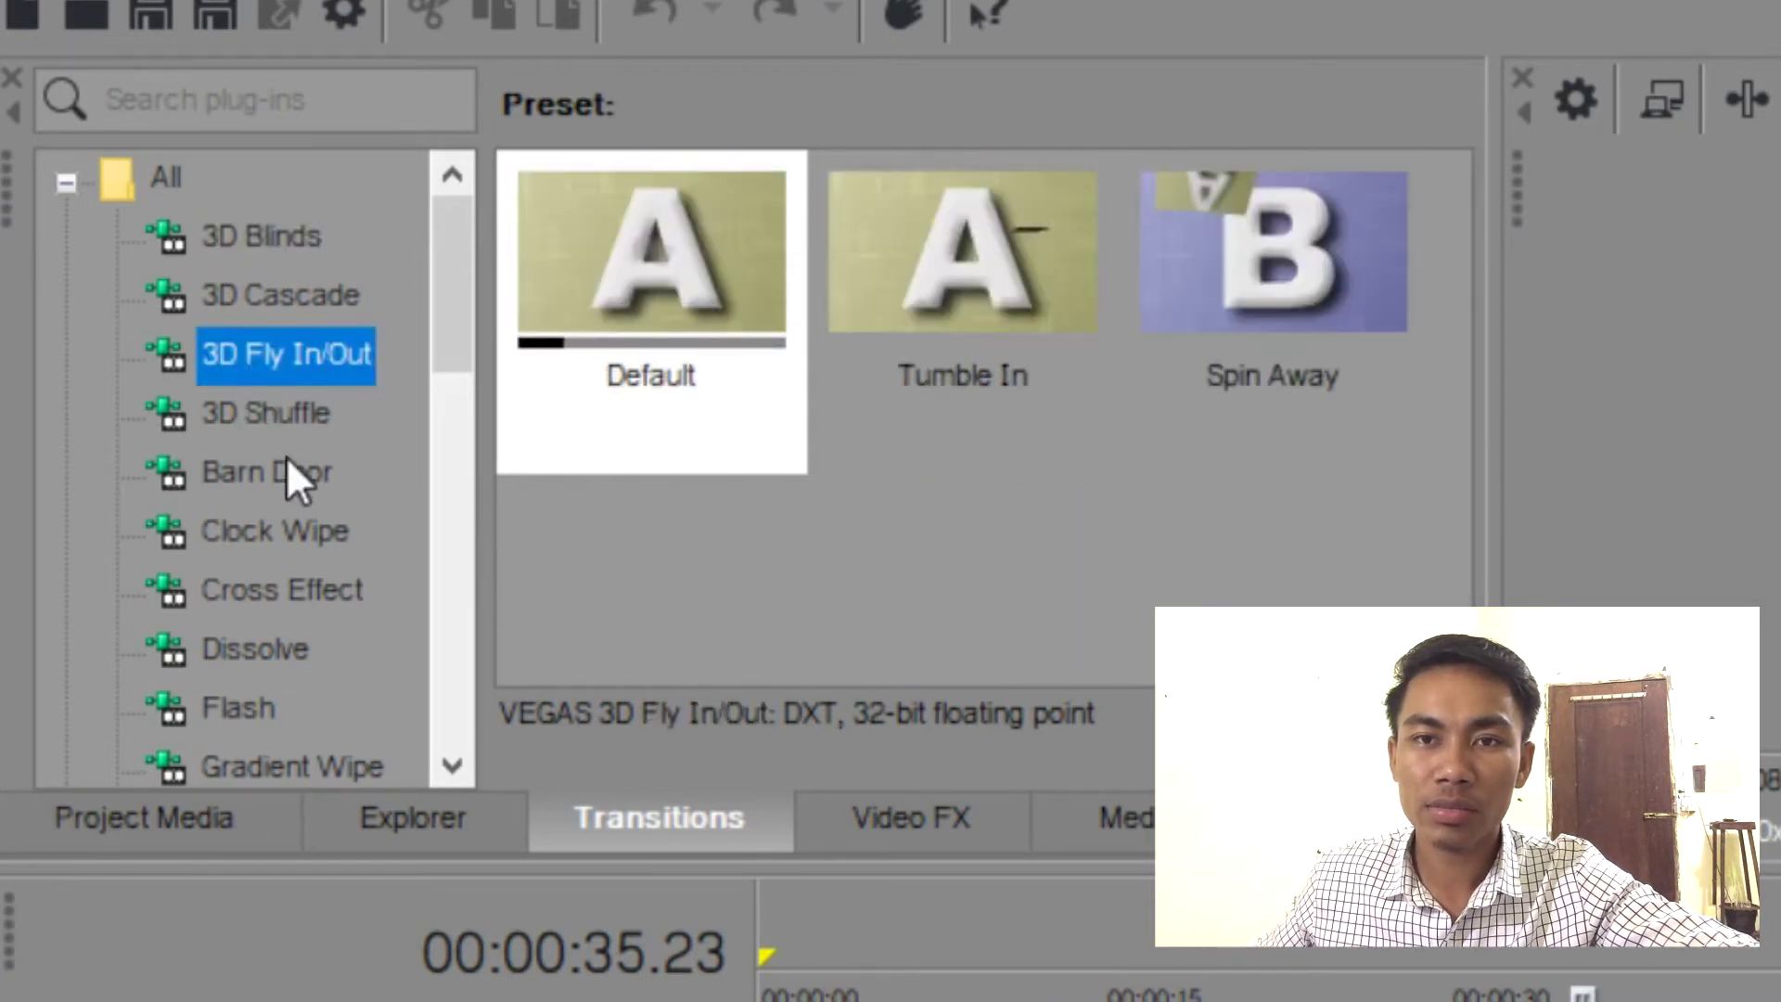
{"action": "left_click", "coordinate": [288, 468]}
{"action": "scroll", "coordinate": [306, 601], "scroll_direction": "down", "scroll_amount": 2}
{"action": "left_click", "coordinate": [252, 660]}
{"action": "scroll", "coordinate": [260, 673], "scroll_direction": "down", "scroll_amount": 1}
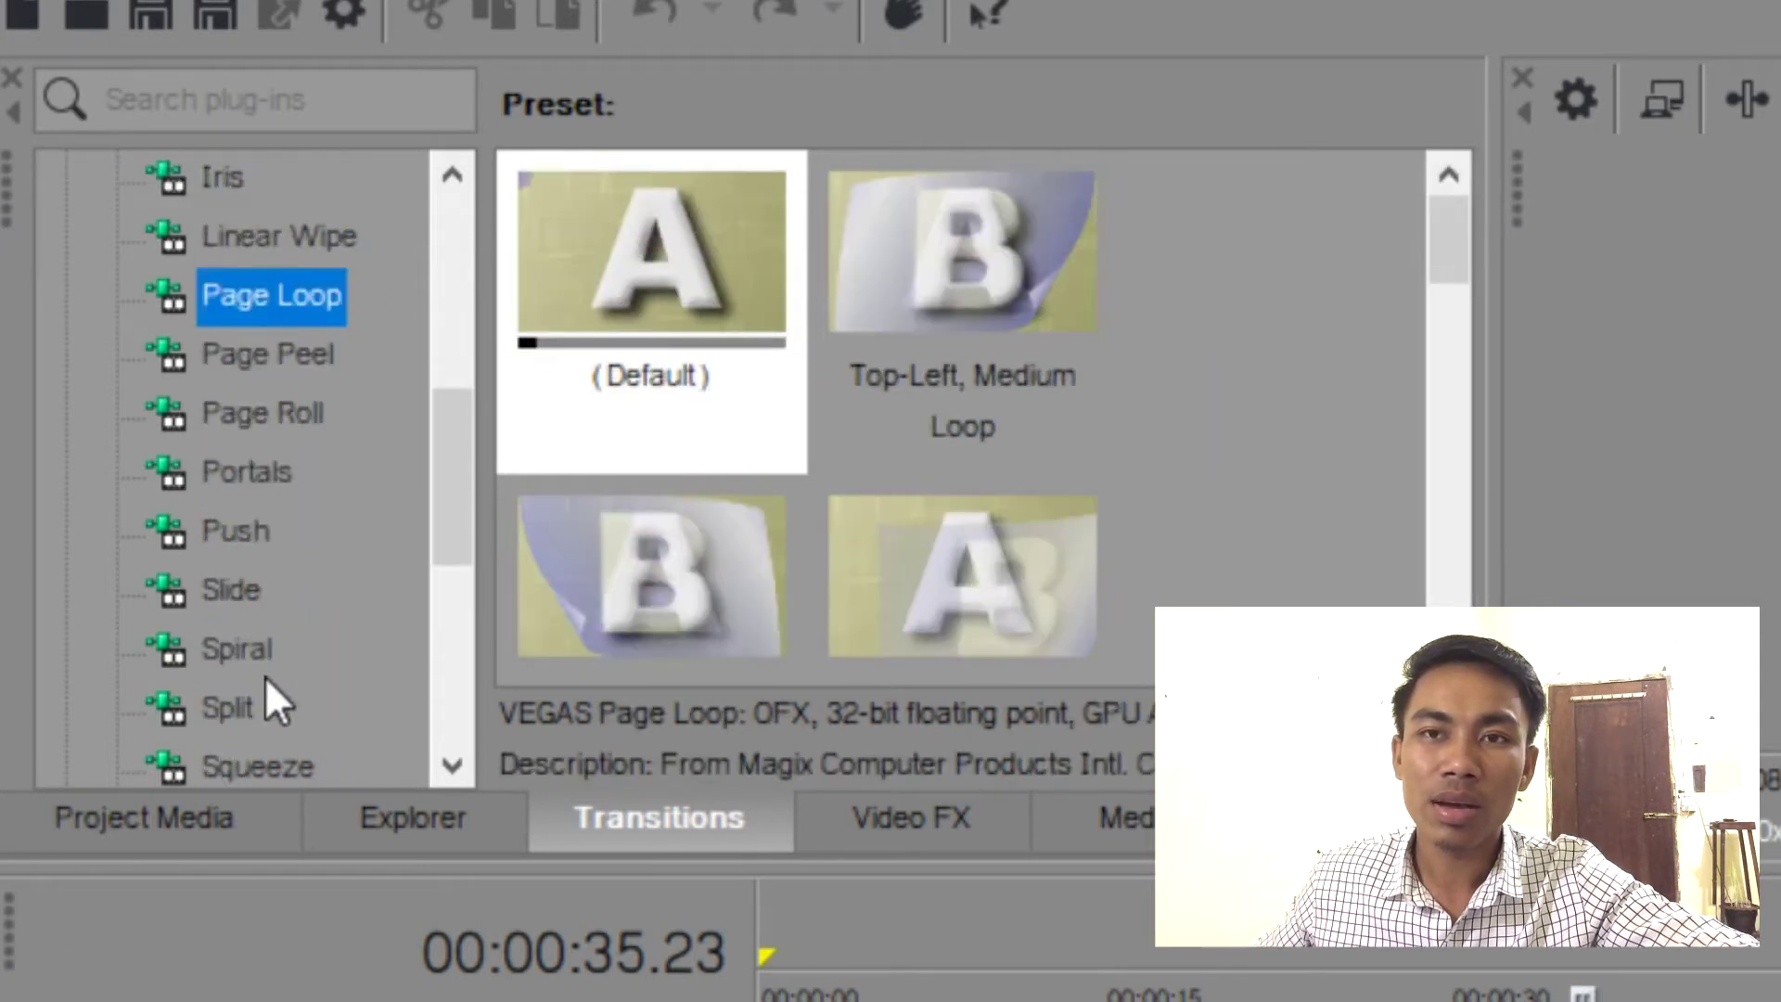
{"action": "scroll", "coordinate": [268, 674], "scroll_direction": "down", "scroll_amount": 1}
{"action": "left_click", "coordinate": [286, 647]}
- Preview the Zoom, Venetian Blinds and Swap presets, then bring up the Video FX list
{"action": "scroll", "coordinate": [288, 641], "scroll_direction": "down", "scroll_amount": 1}
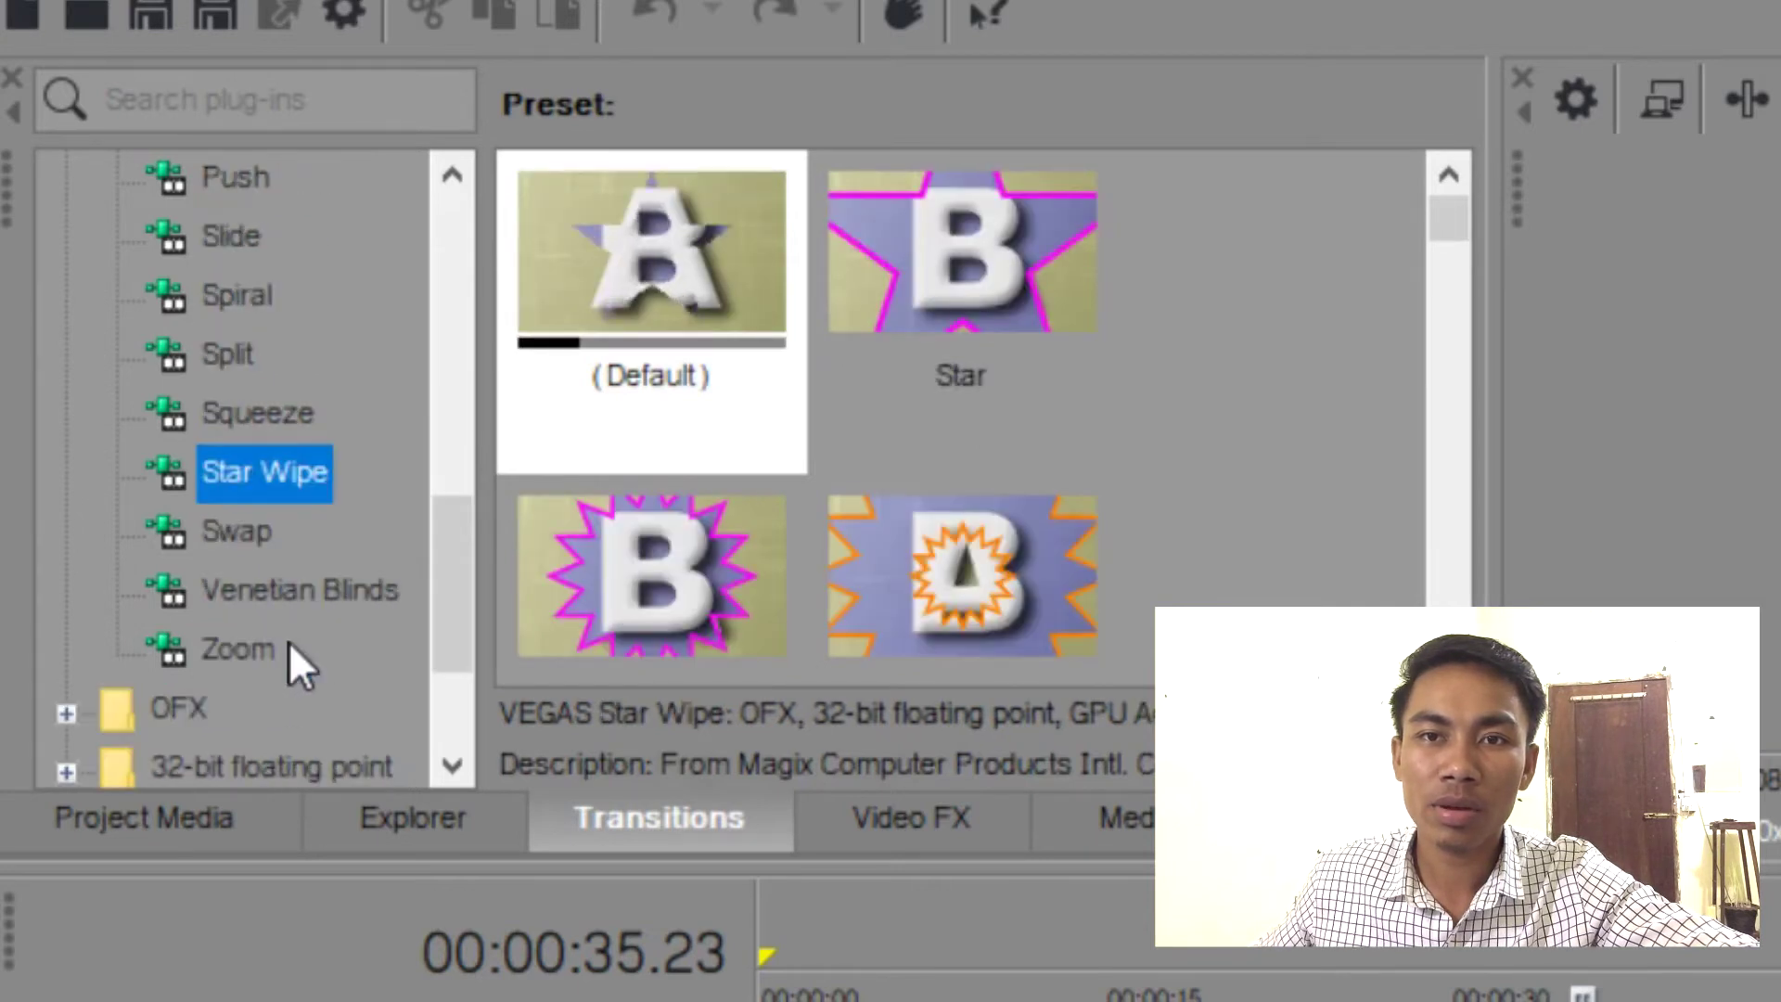
{"action": "scroll", "coordinate": [390, 556], "scroll_direction": "down", "scroll_amount": 1}
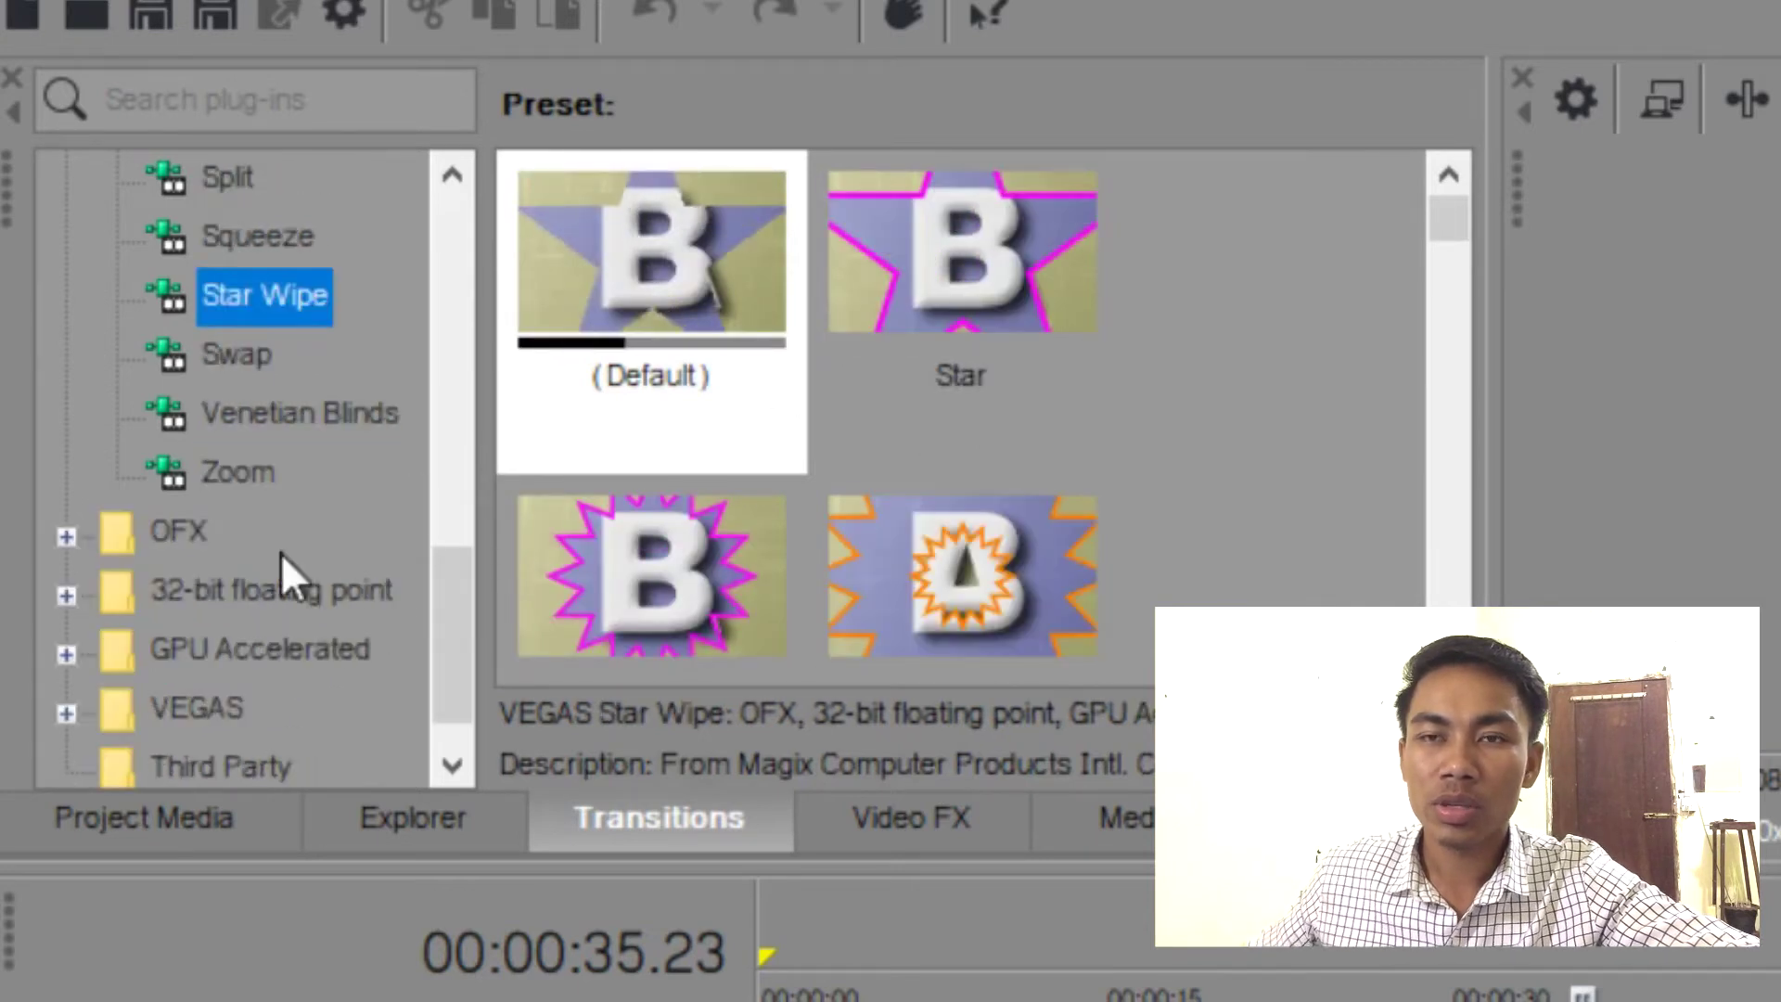
{"action": "left_click", "coordinate": [237, 473]}
{"action": "left_click", "coordinate": [279, 412]}
{"action": "left_click", "coordinate": [232, 353]}
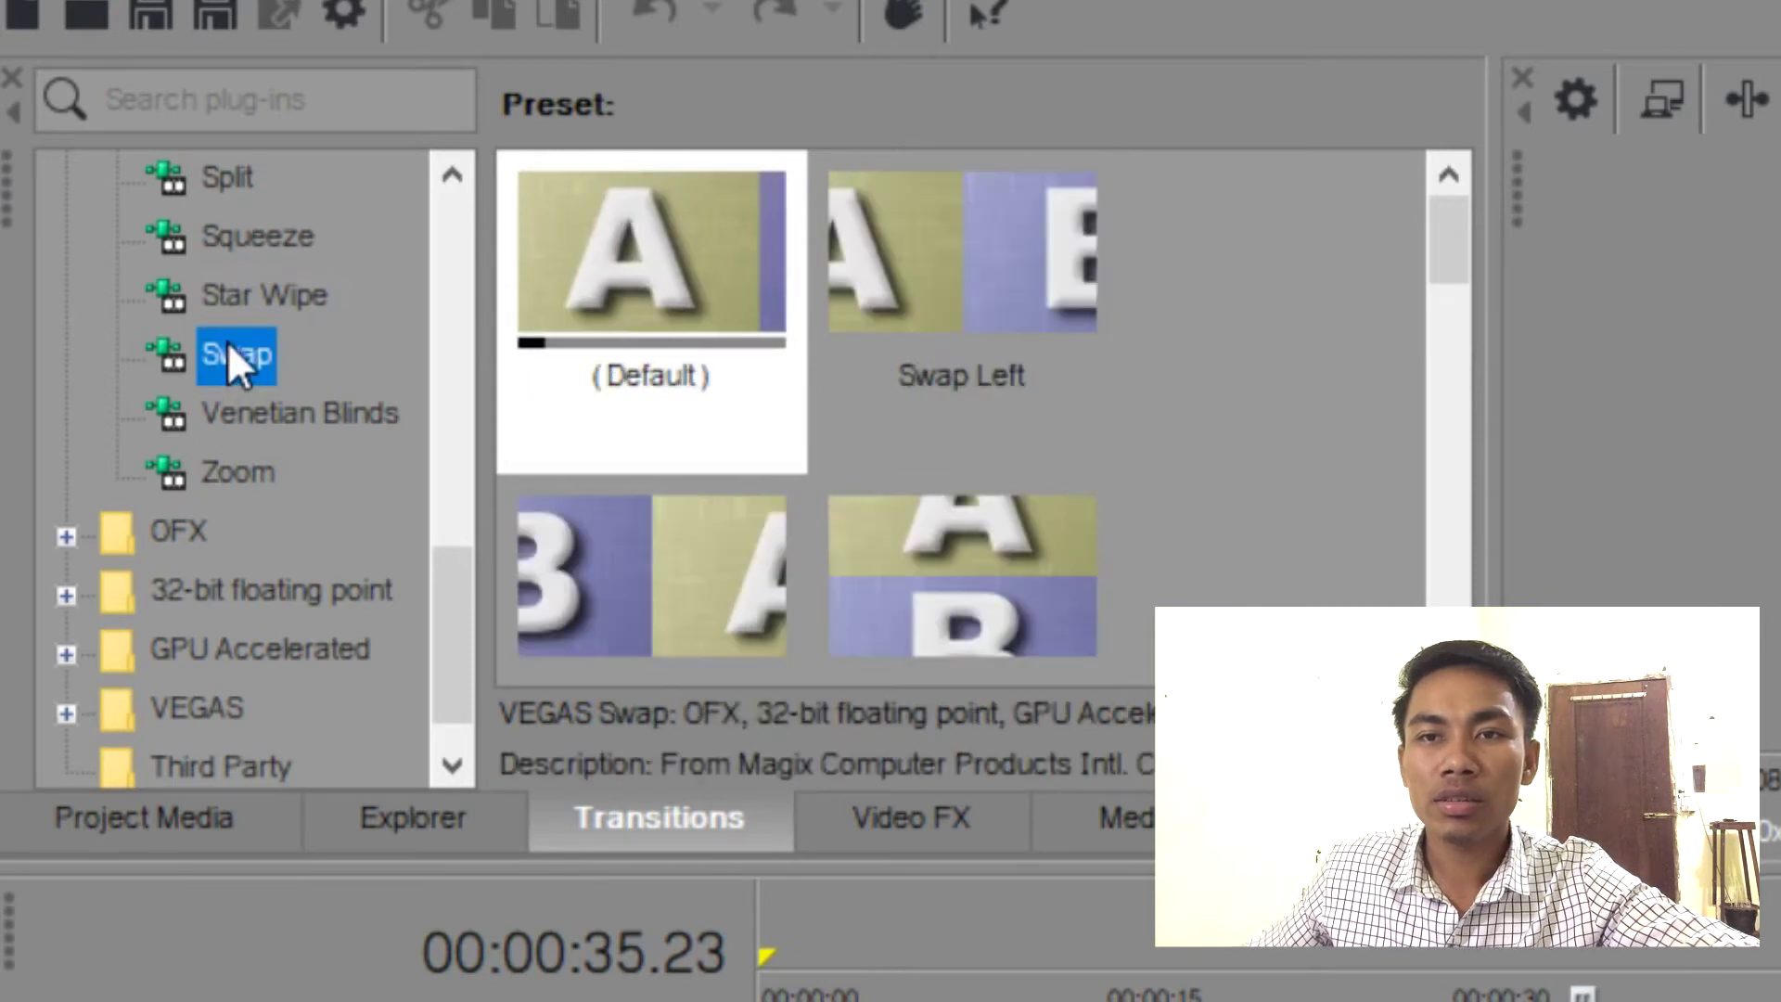
{"action": "scroll", "coordinate": [181, 242], "scroll_direction": "up", "scroll_amount": 6}
{"action": "scroll", "coordinate": [181, 242], "scroll_direction": "up", "scroll_amount": 1}
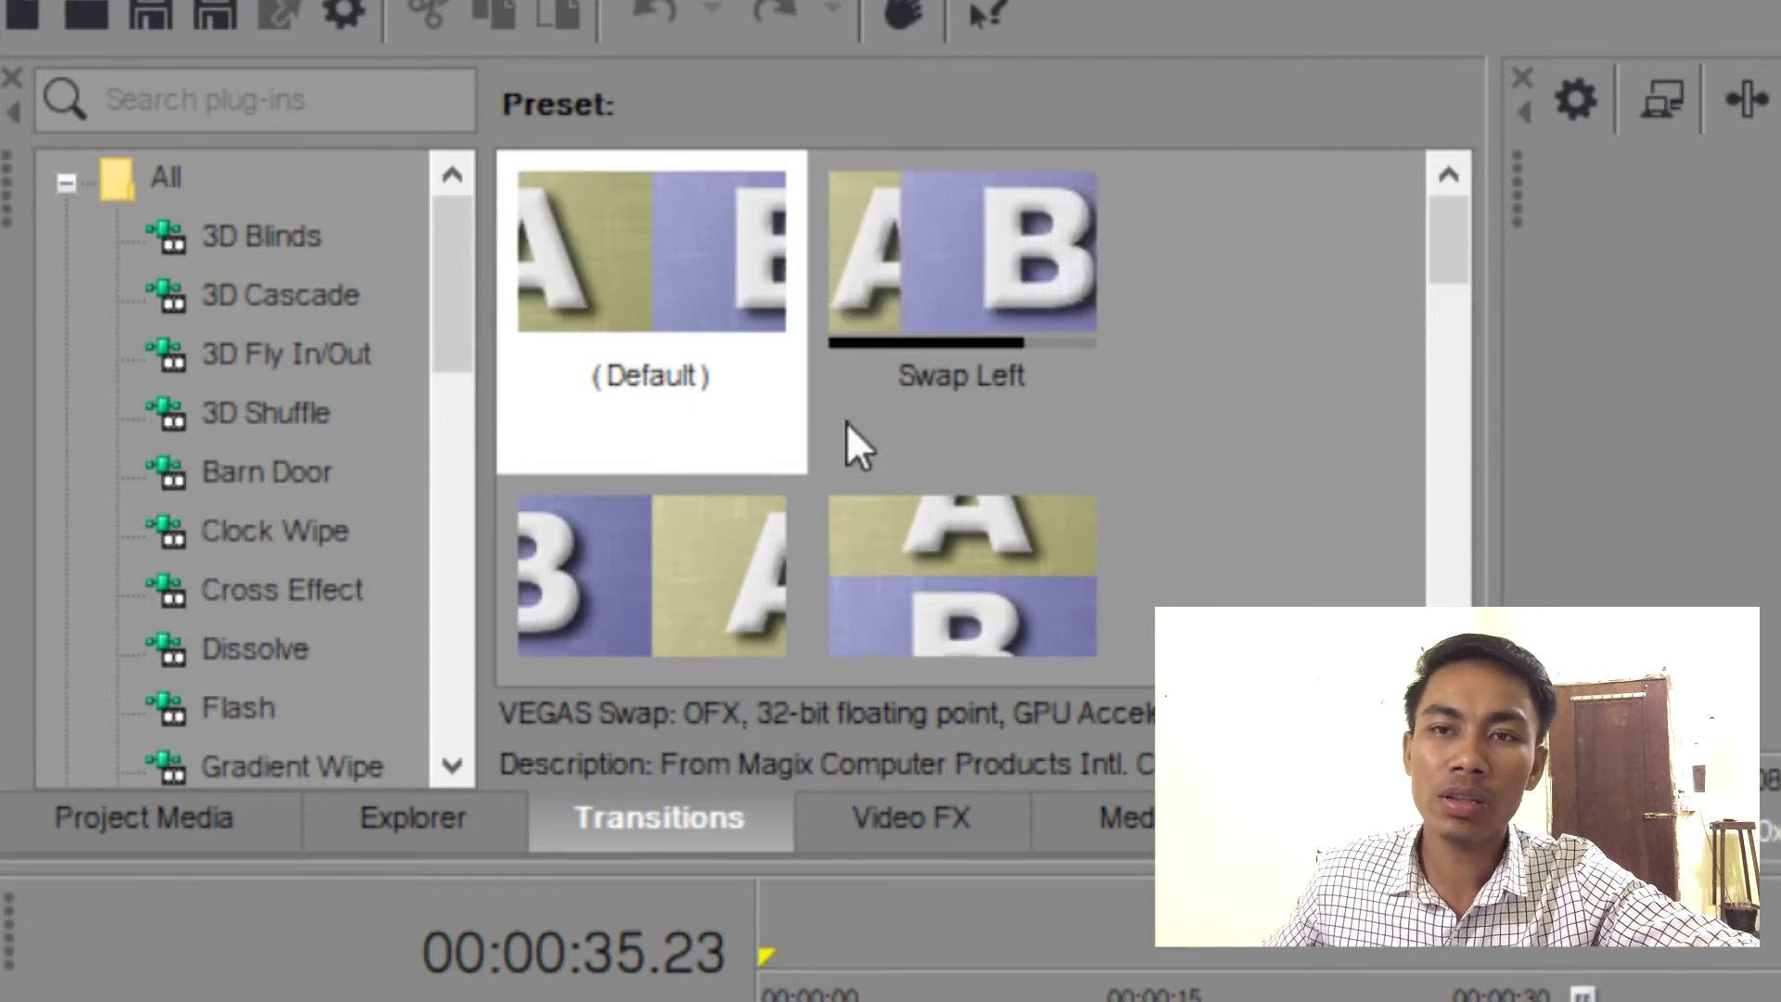
{"action": "left_click", "coordinate": [926, 818]}
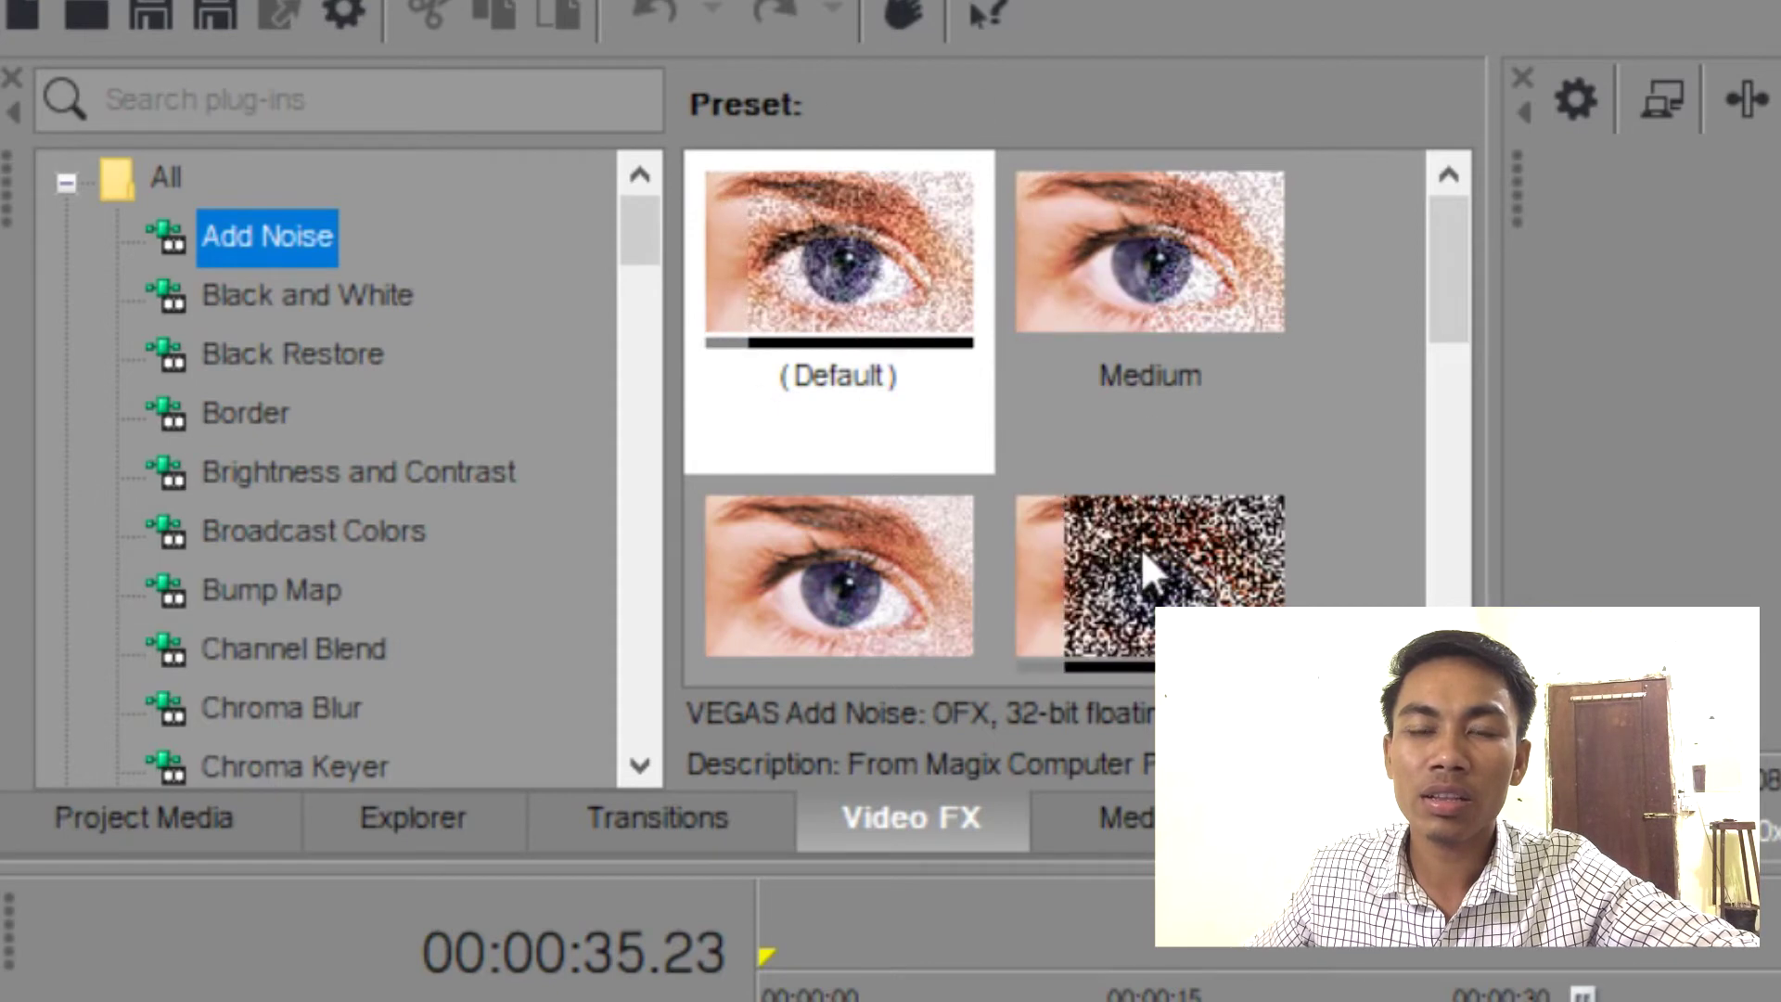
- Preview Black Restore, Brightness and Contrast, Broadcast Colors and Channel Blend presets, then show Media Generators
{"action": "scroll", "coordinate": [1081, 526], "scroll_direction": "down", "scroll_amount": 3}
{"action": "left_click", "coordinate": [325, 351]}
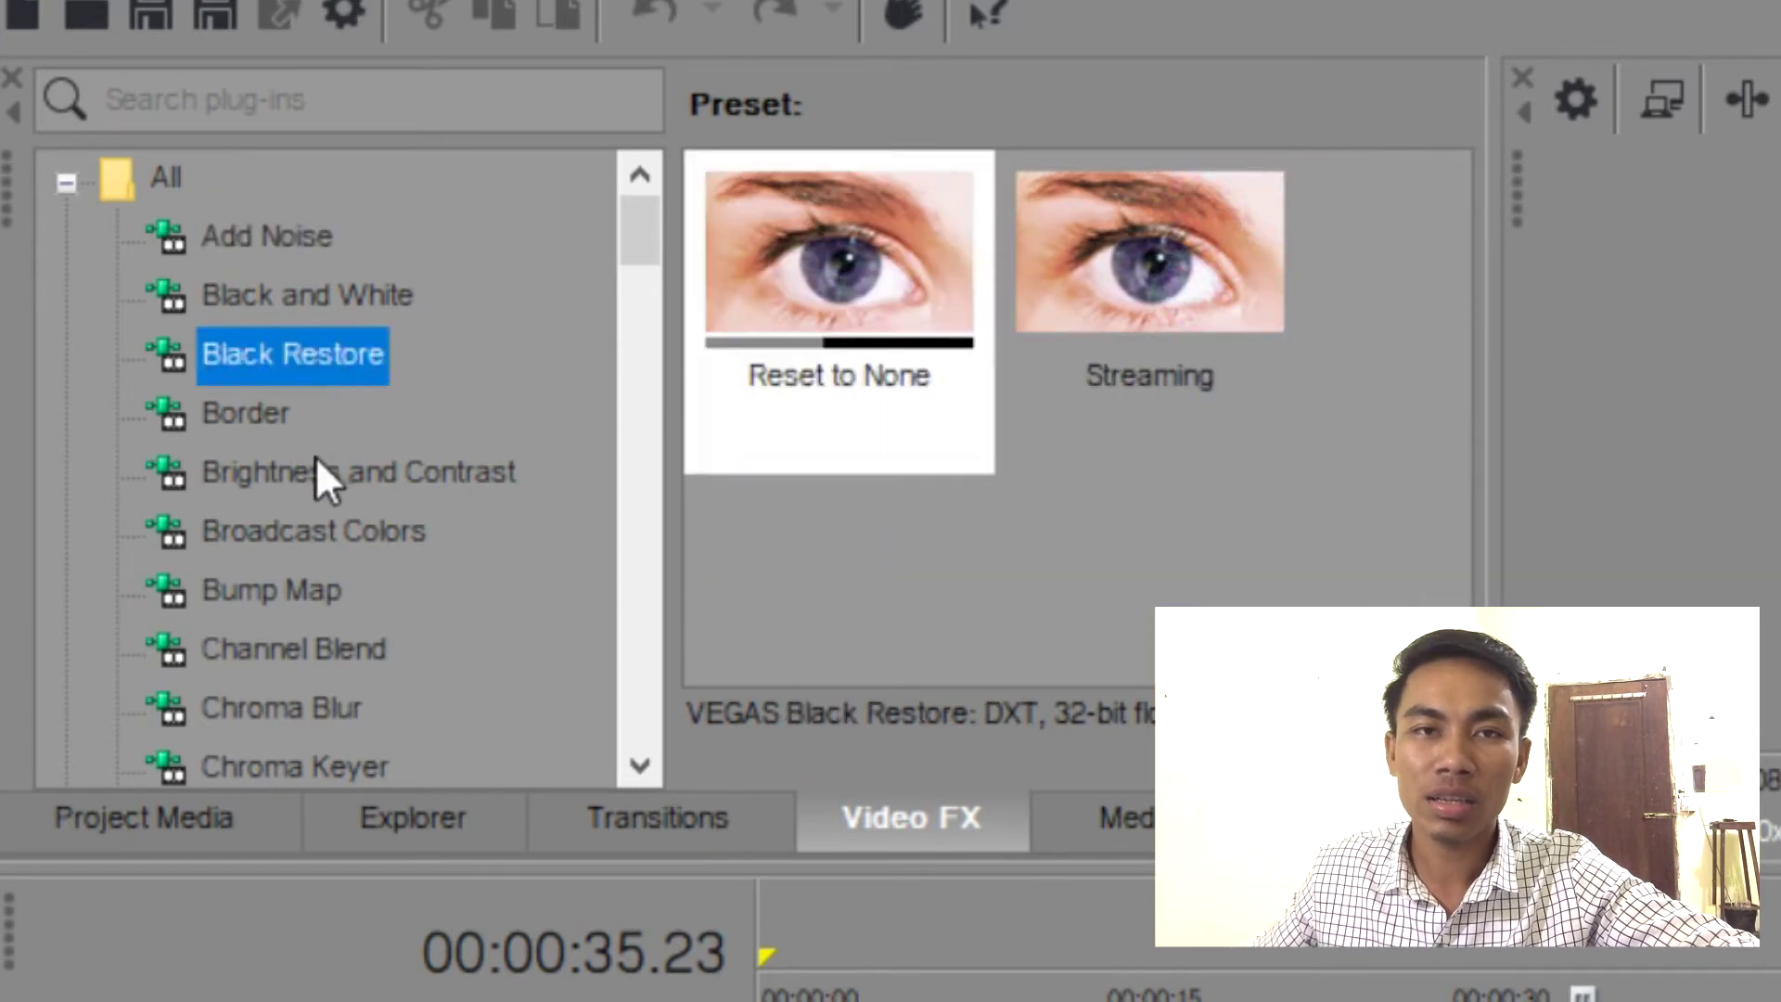
{"action": "left_click", "coordinate": [333, 473]}
{"action": "left_click", "coordinate": [336, 542]}
{"action": "left_click", "coordinate": [306, 663]}
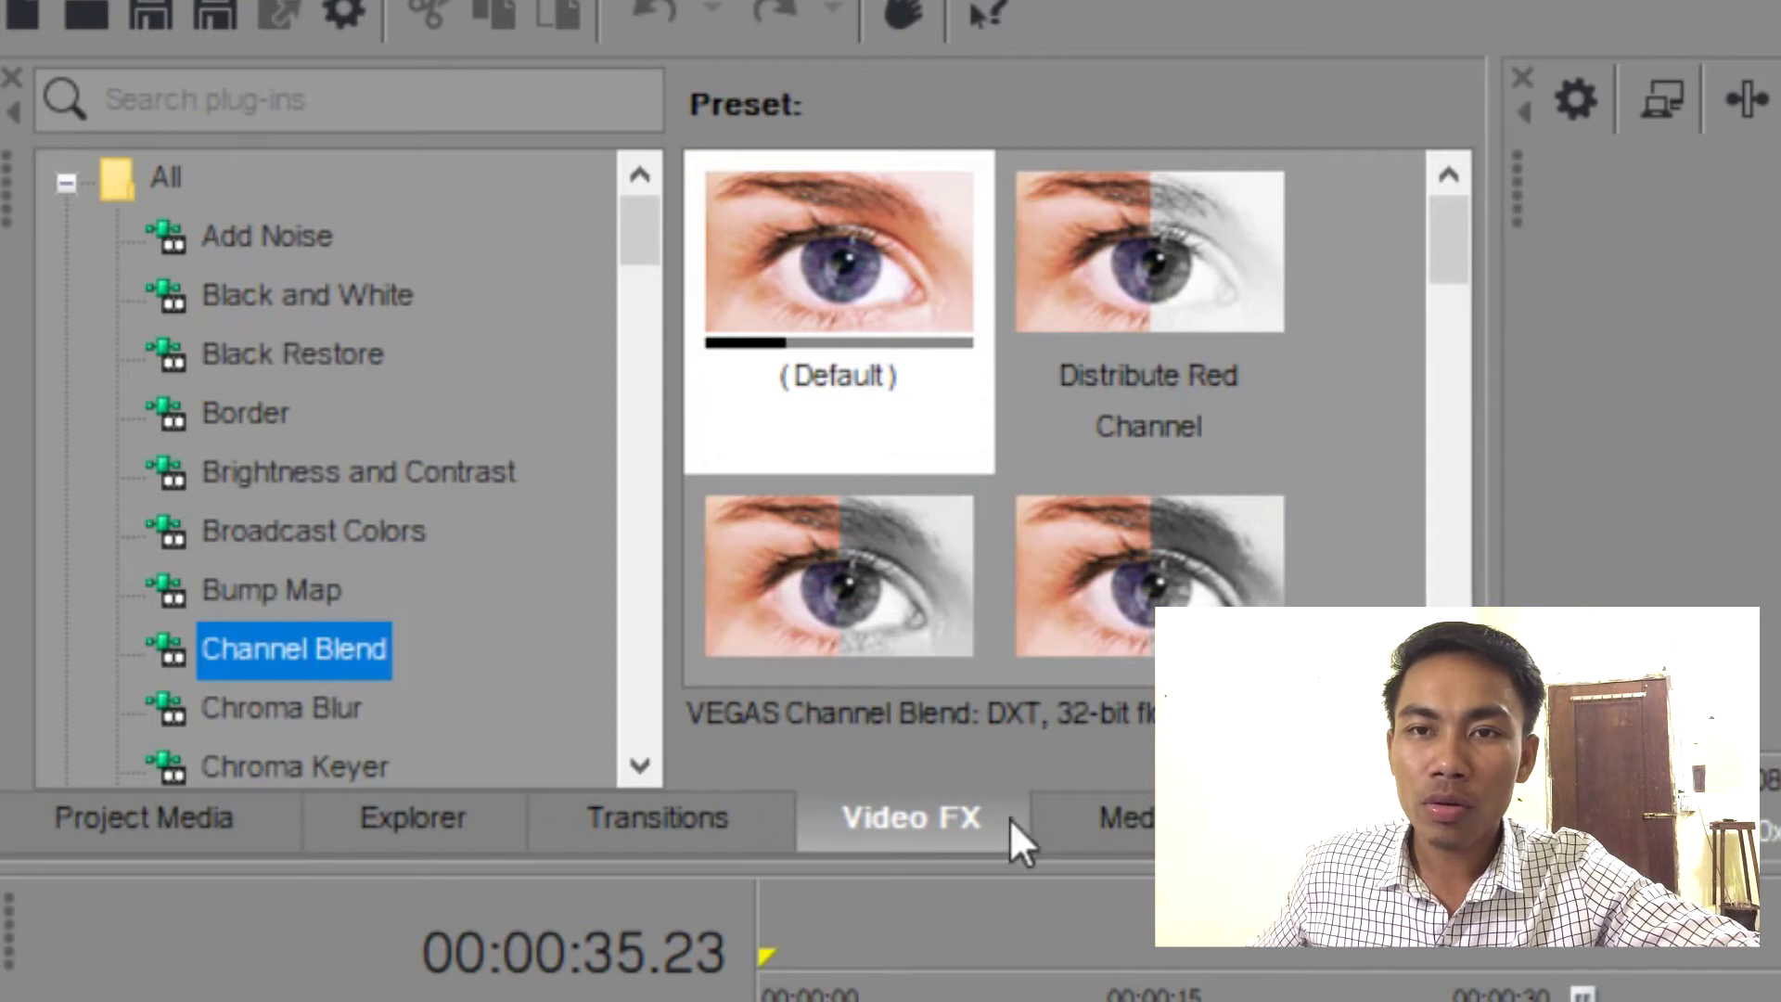
{"action": "left_click", "coordinate": [1130, 827]}
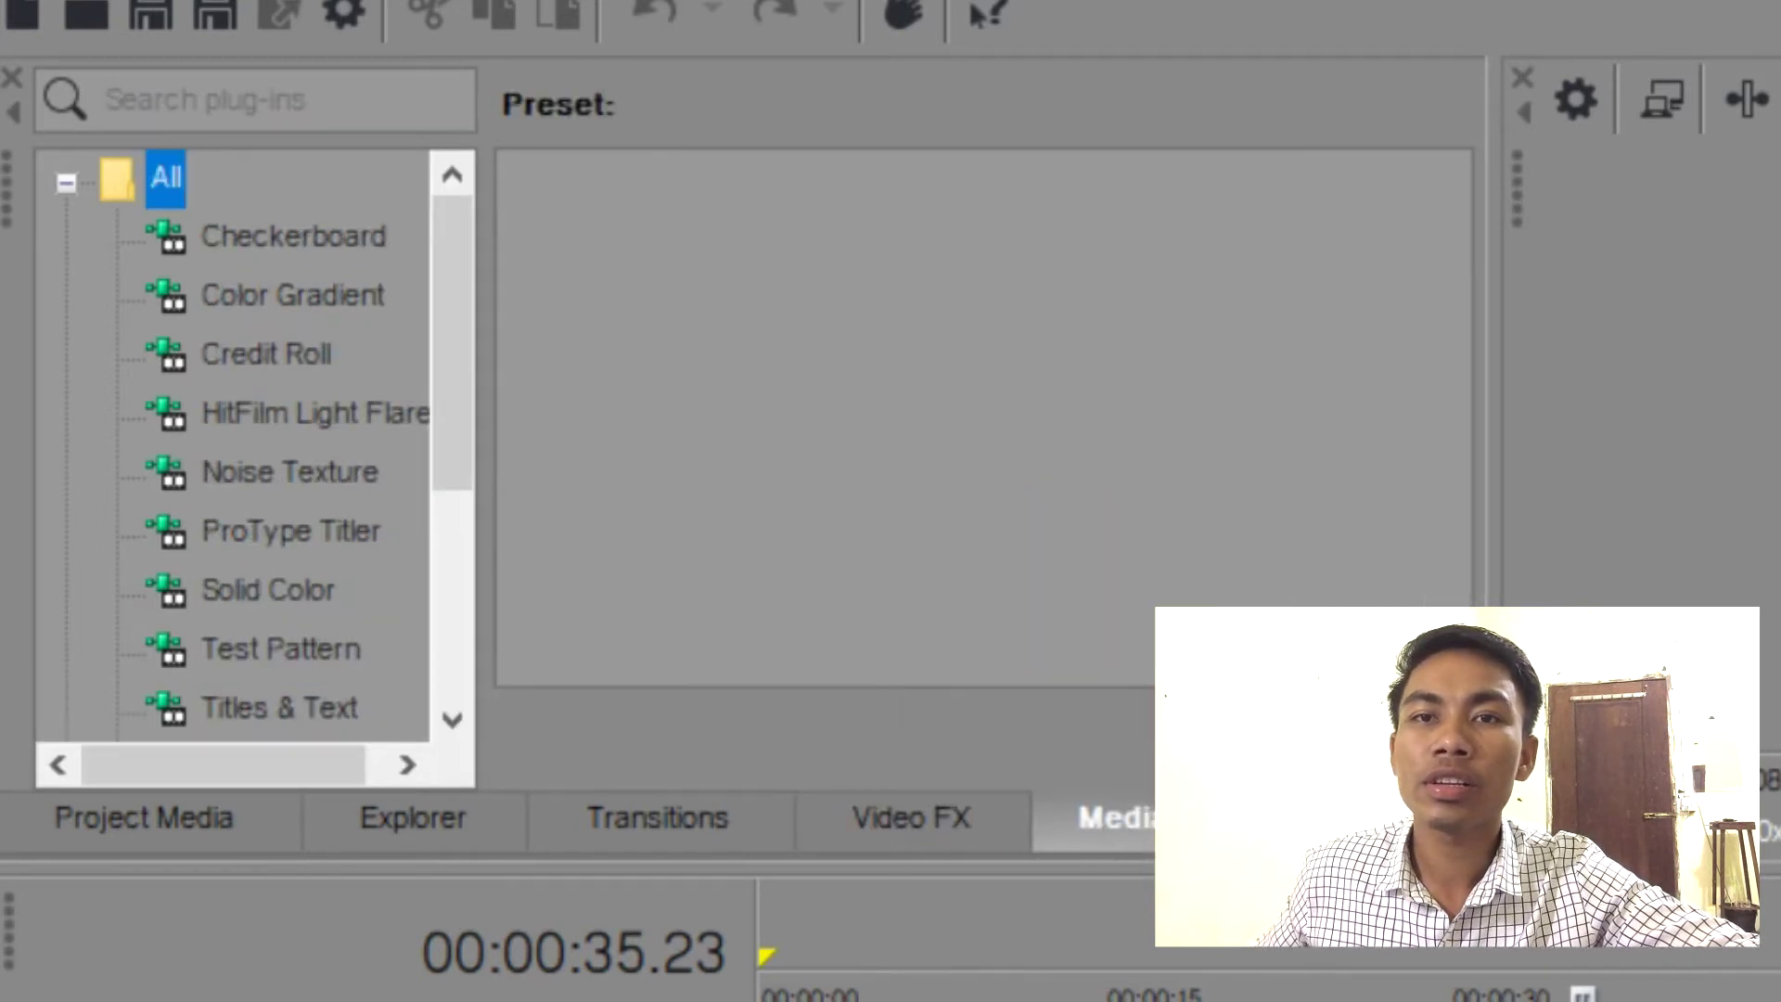
- Compare the Checkerboard and Titles & Text presets, then pick the (Legacy) Text Default Text preset
{"action": "left_click", "coordinate": [241, 240]}
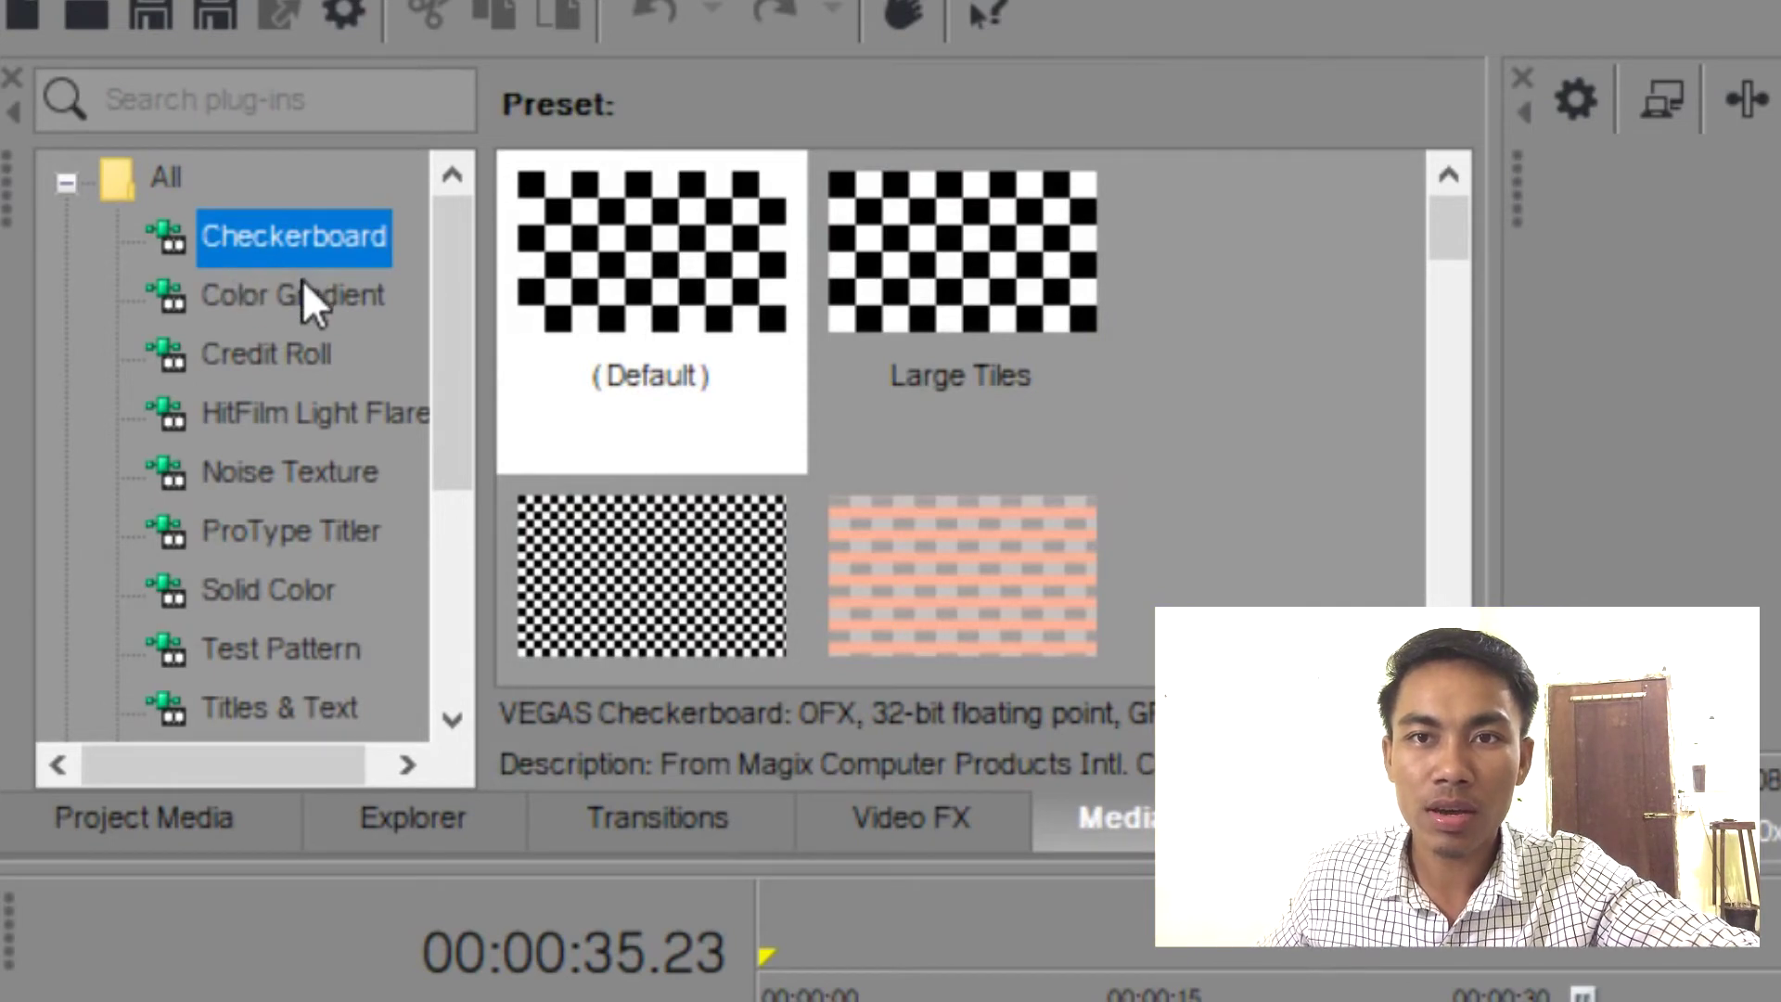
{"action": "scroll", "coordinate": [292, 559], "scroll_direction": "down", "scroll_amount": 1}
{"action": "left_click", "coordinate": [289, 524]}
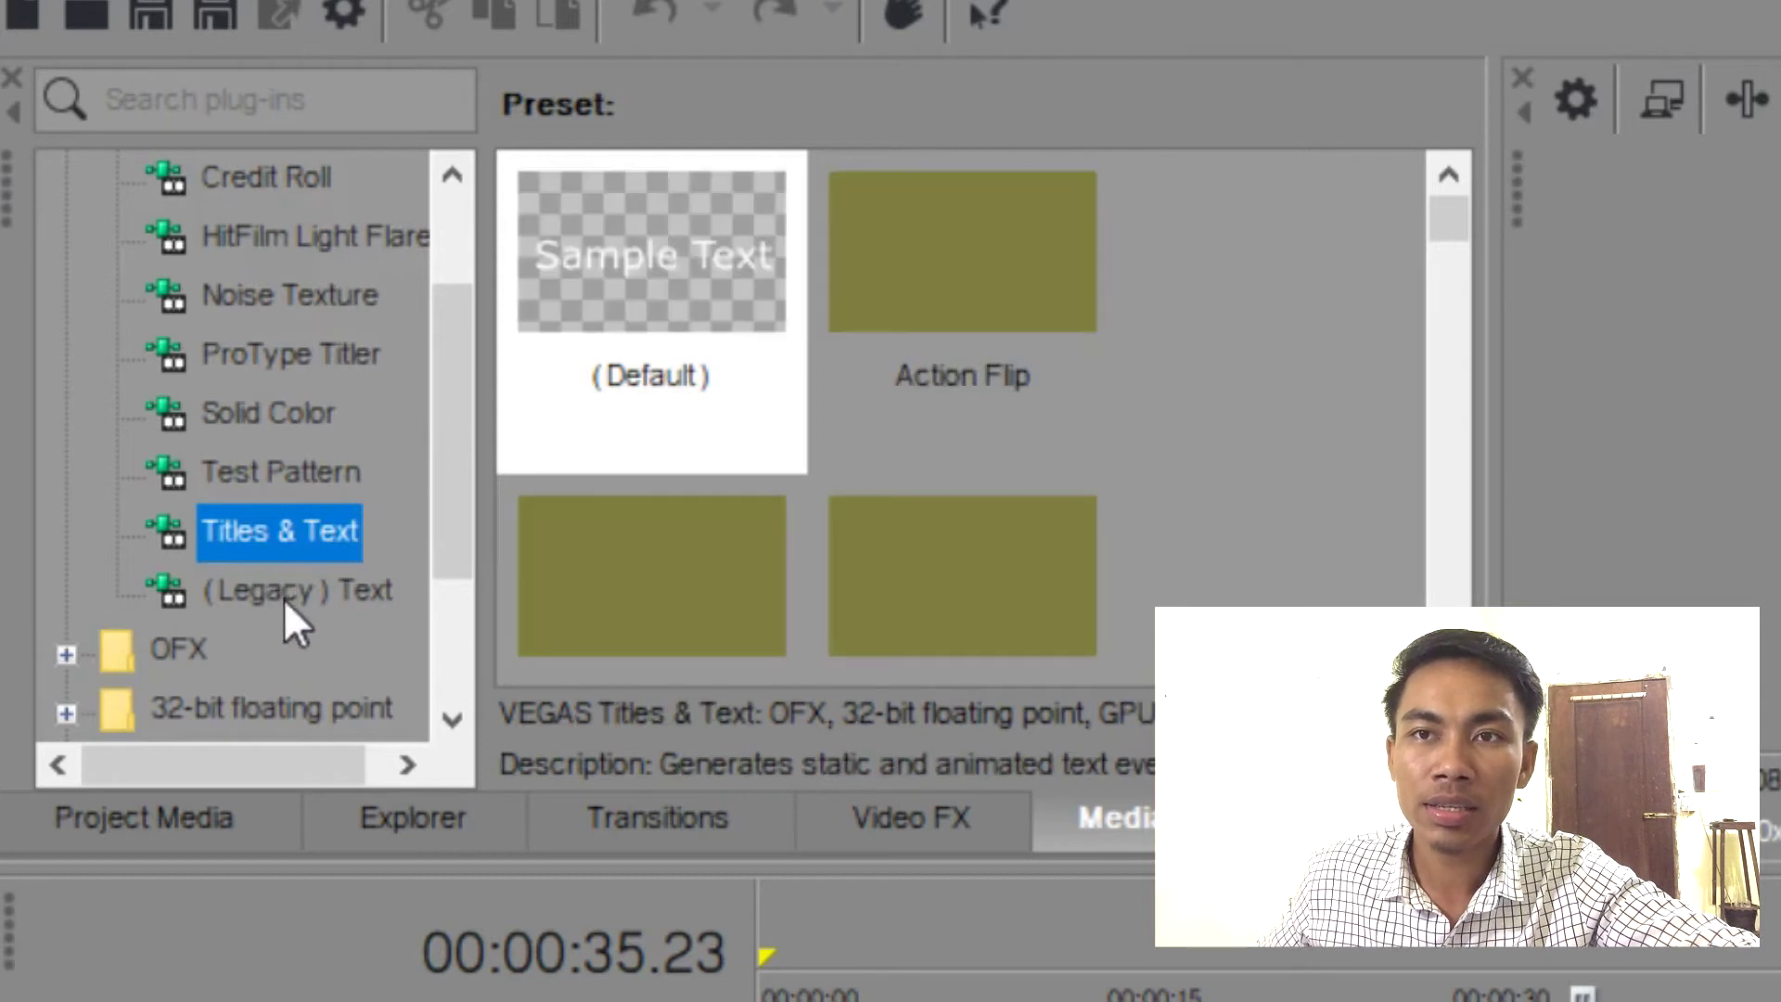
{"action": "left_click", "coordinate": [284, 598]}
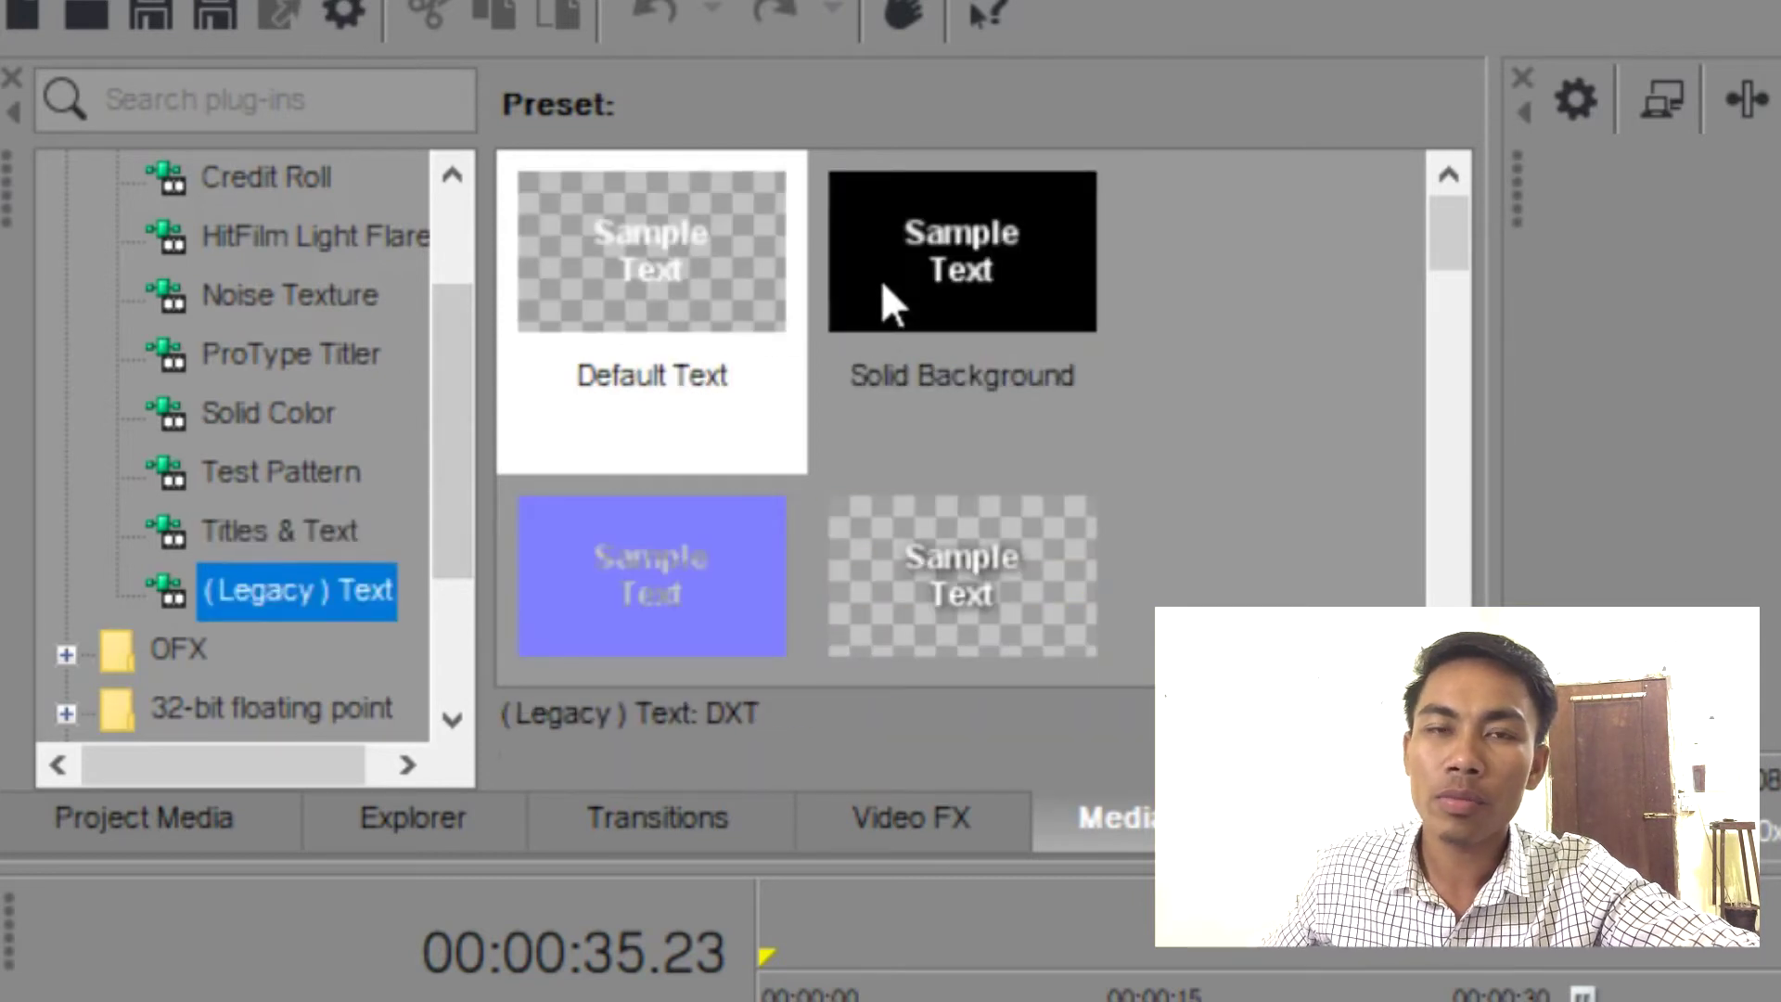
{"action": "left_click", "coordinate": [637, 269]}
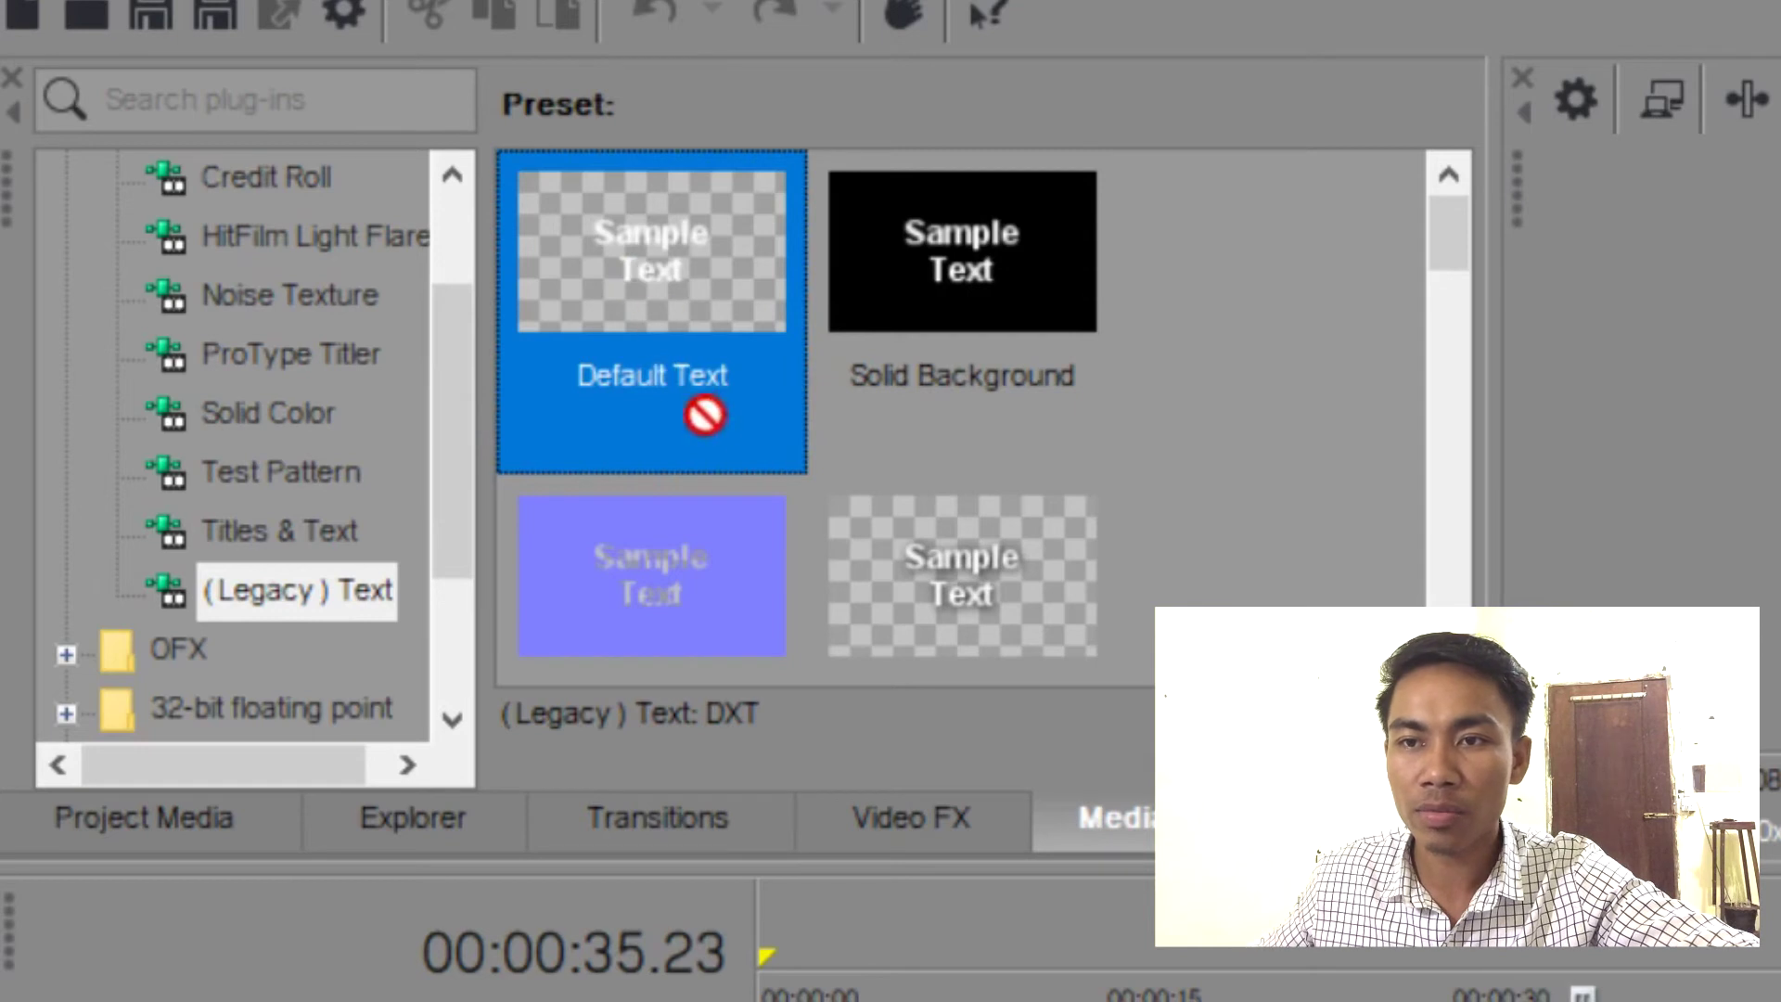
{"action": "left_click_drag", "start_coordinate": [642, 278], "coordinate": [991, 913]}
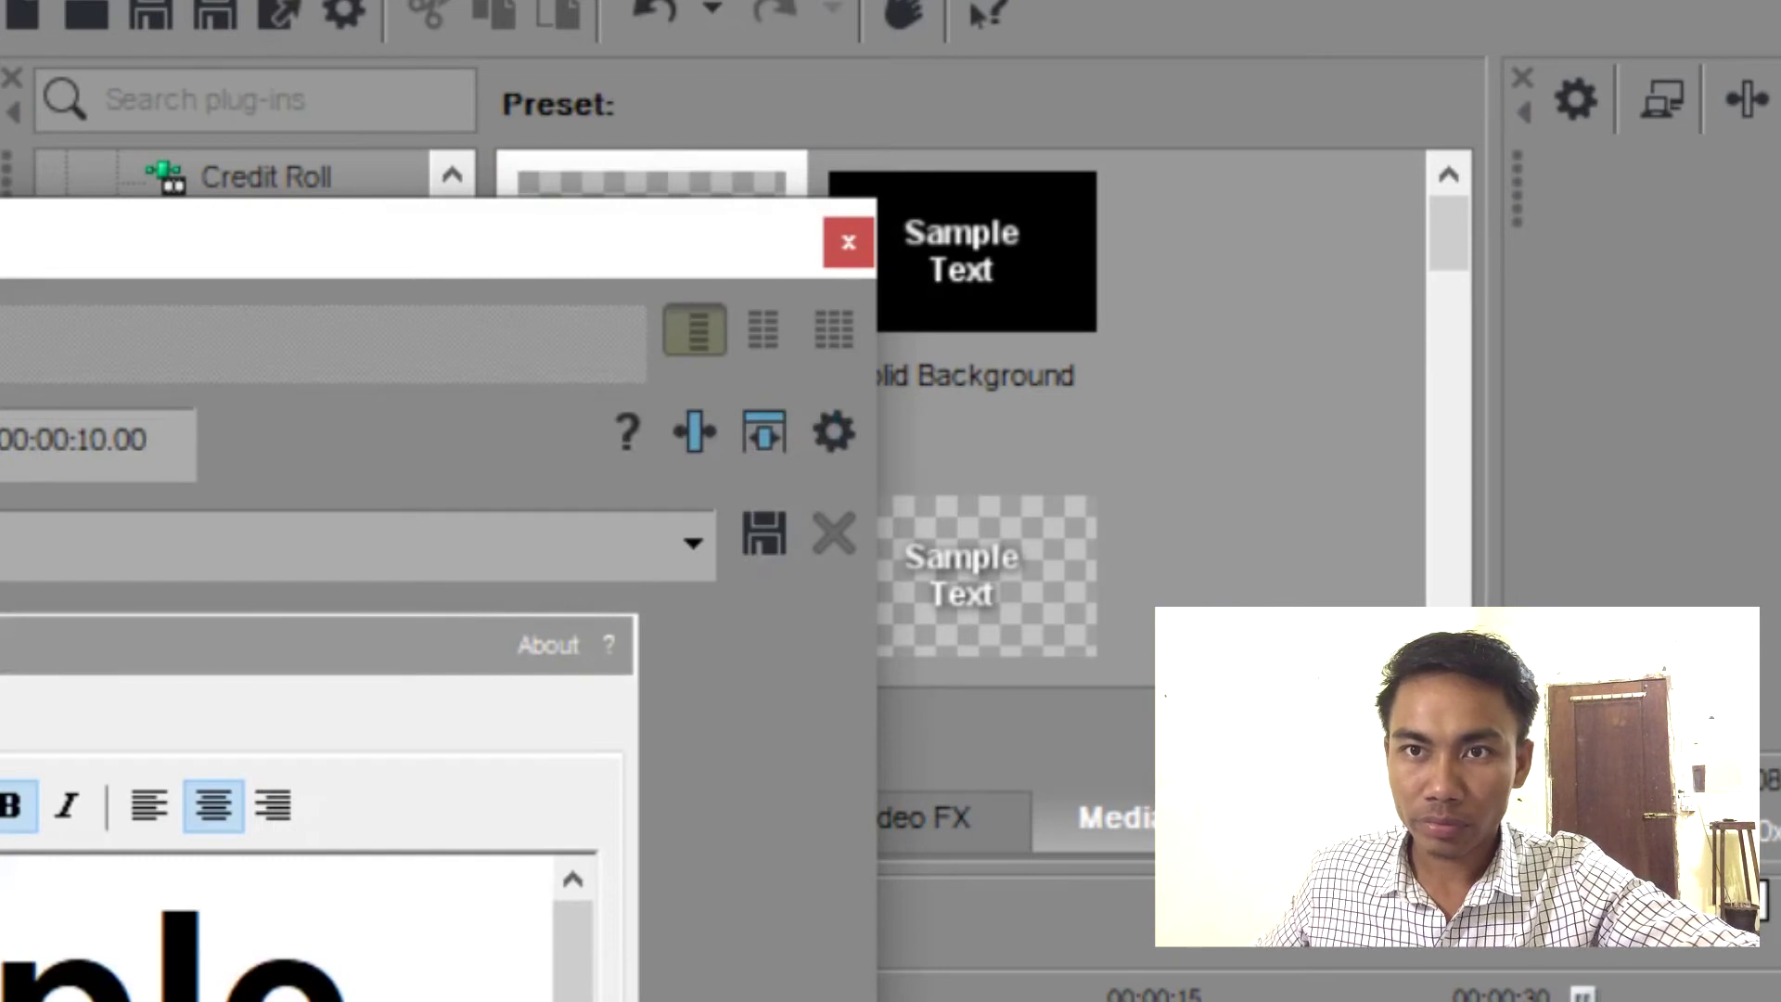
{"action": "left_click", "coordinate": [849, 241]}
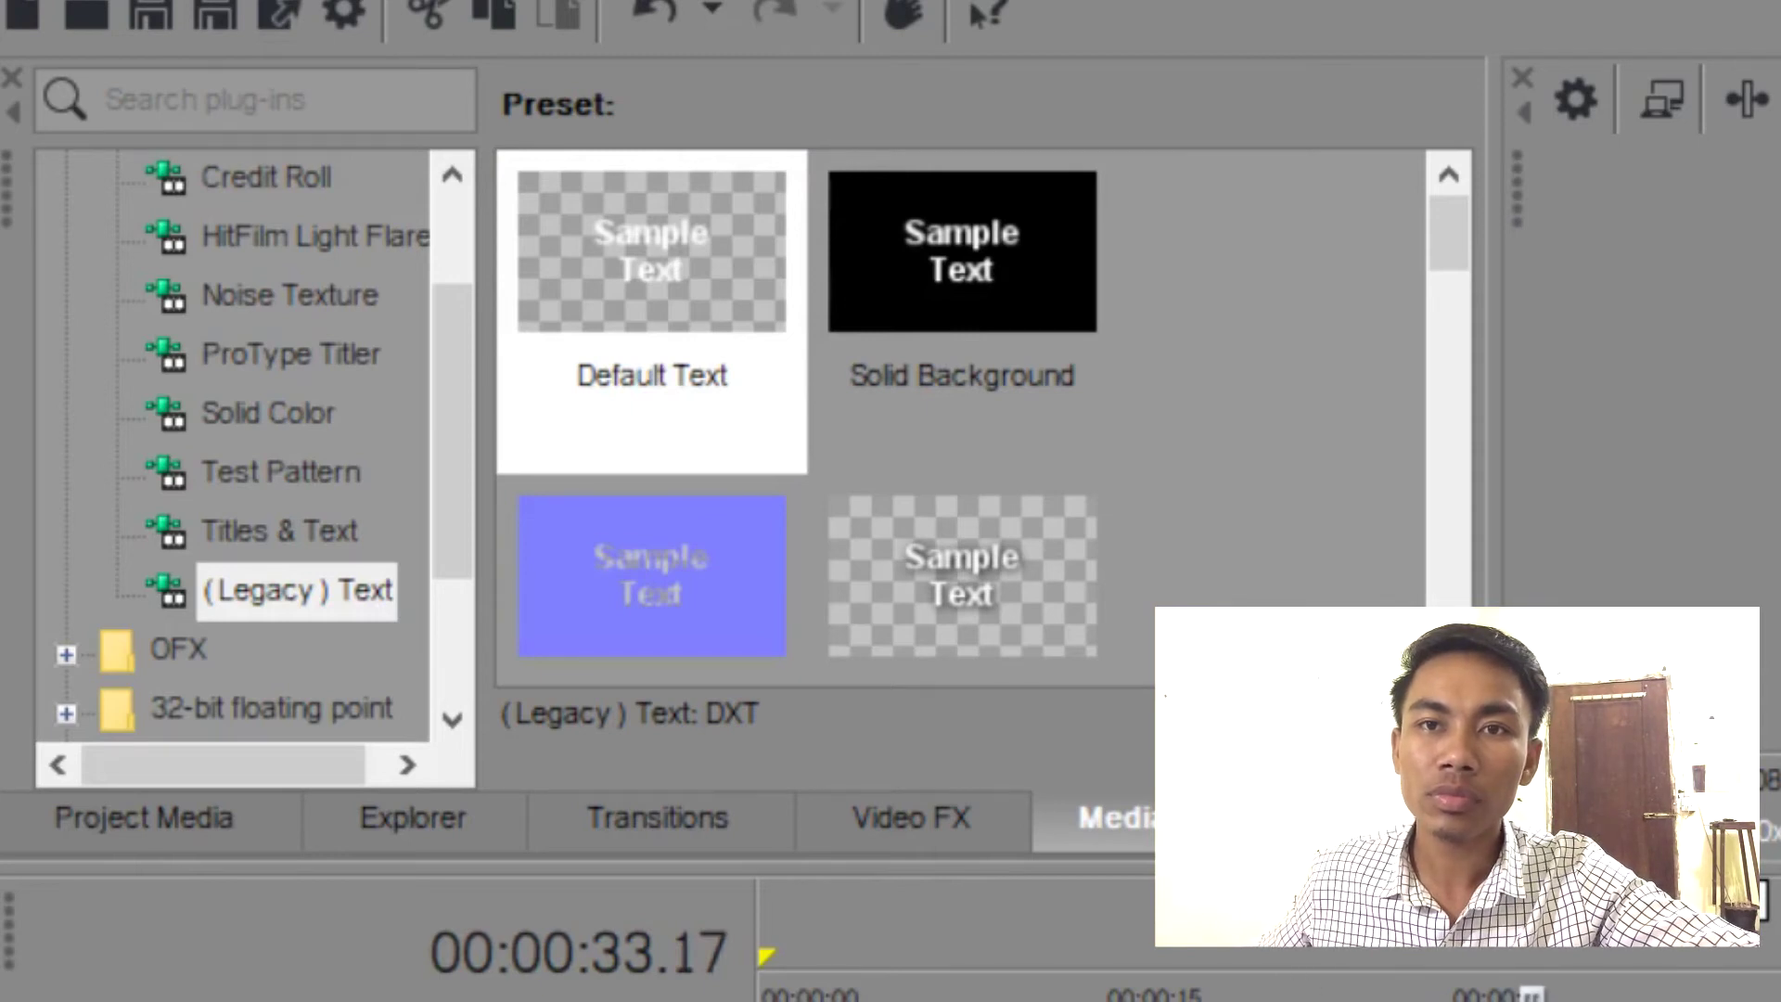
{"action": "right_click", "coordinate": [148, 237]}
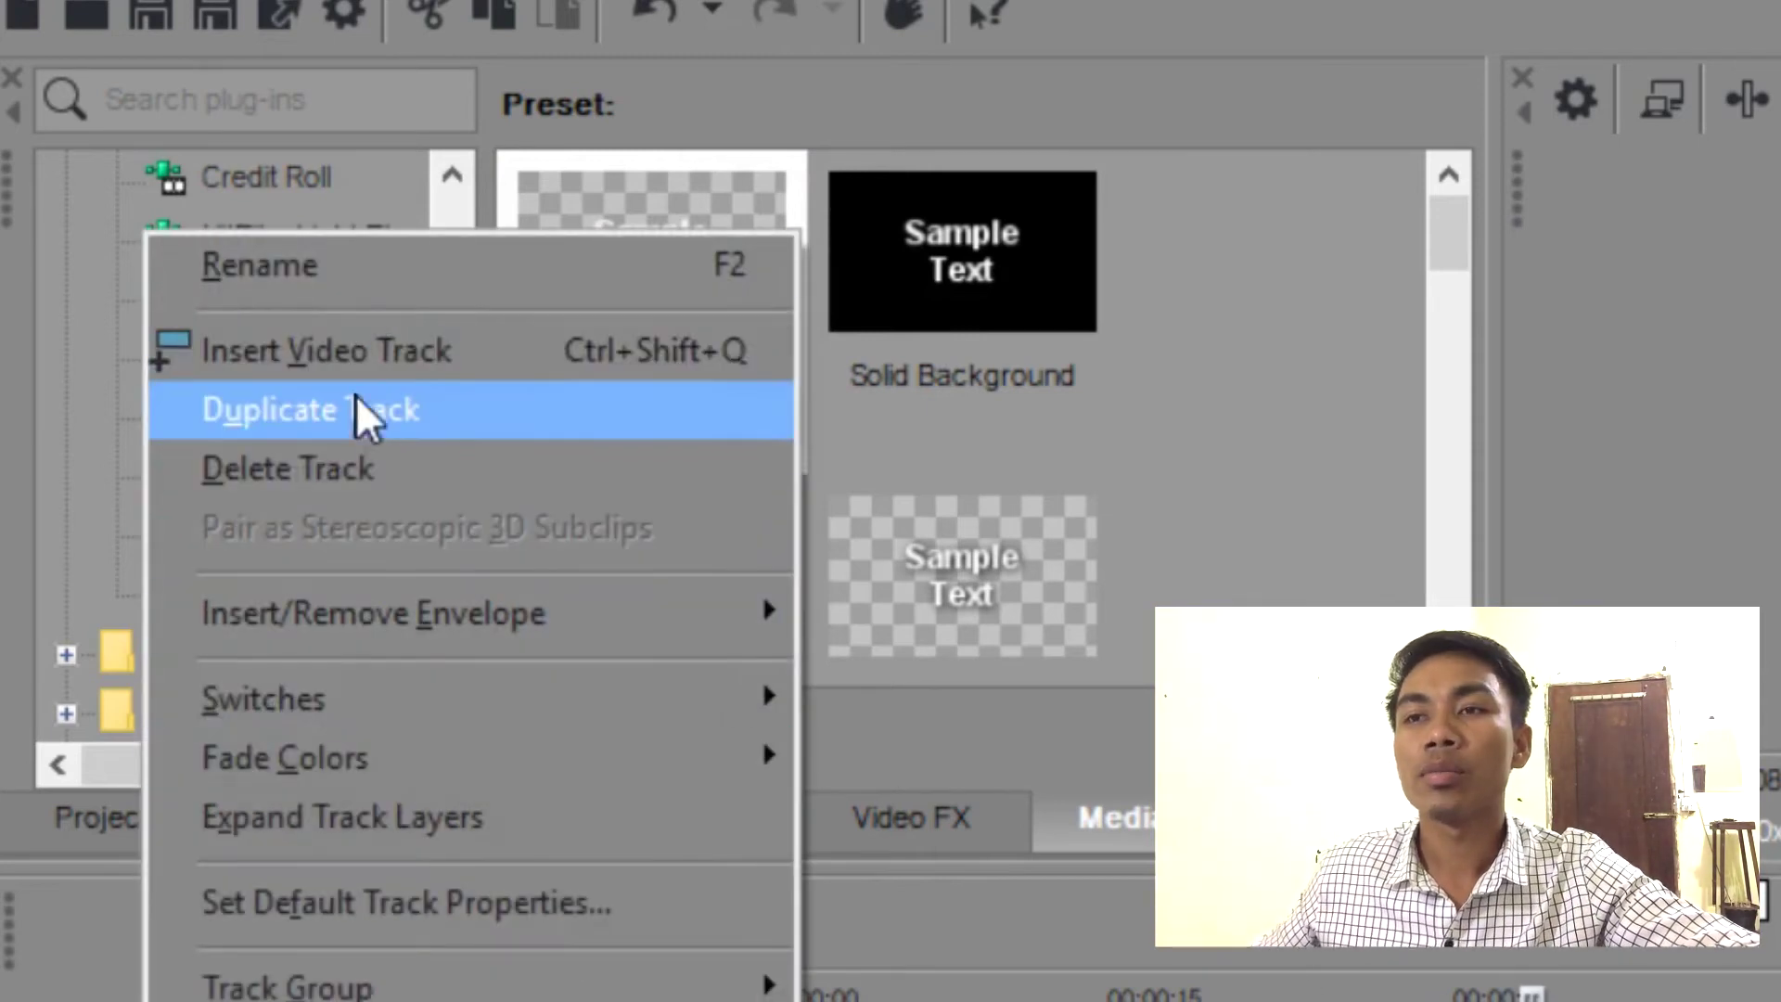
{"action": "left_click", "coordinate": [394, 466]}
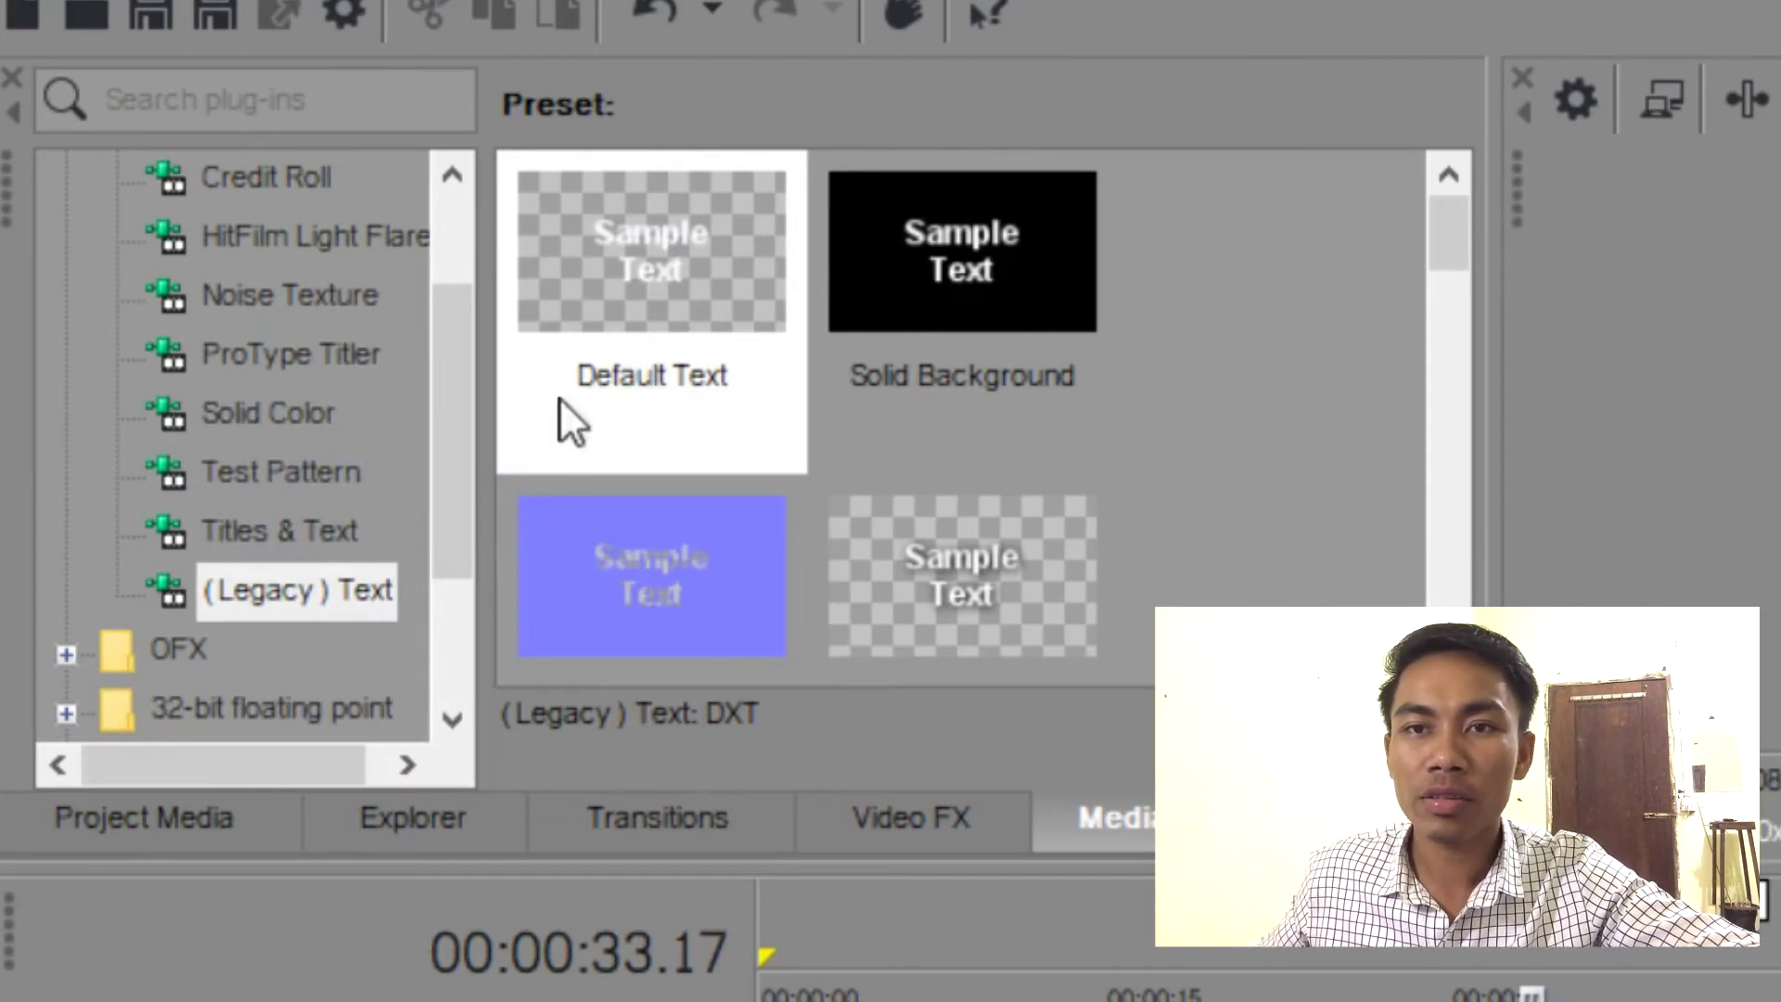
- Preview the third Titles & Text preset, then show Solid Color's White, Black, Red and Green presets
{"action": "left_click", "coordinate": [289, 531]}
{"action": "left_click", "coordinate": [632, 520]}
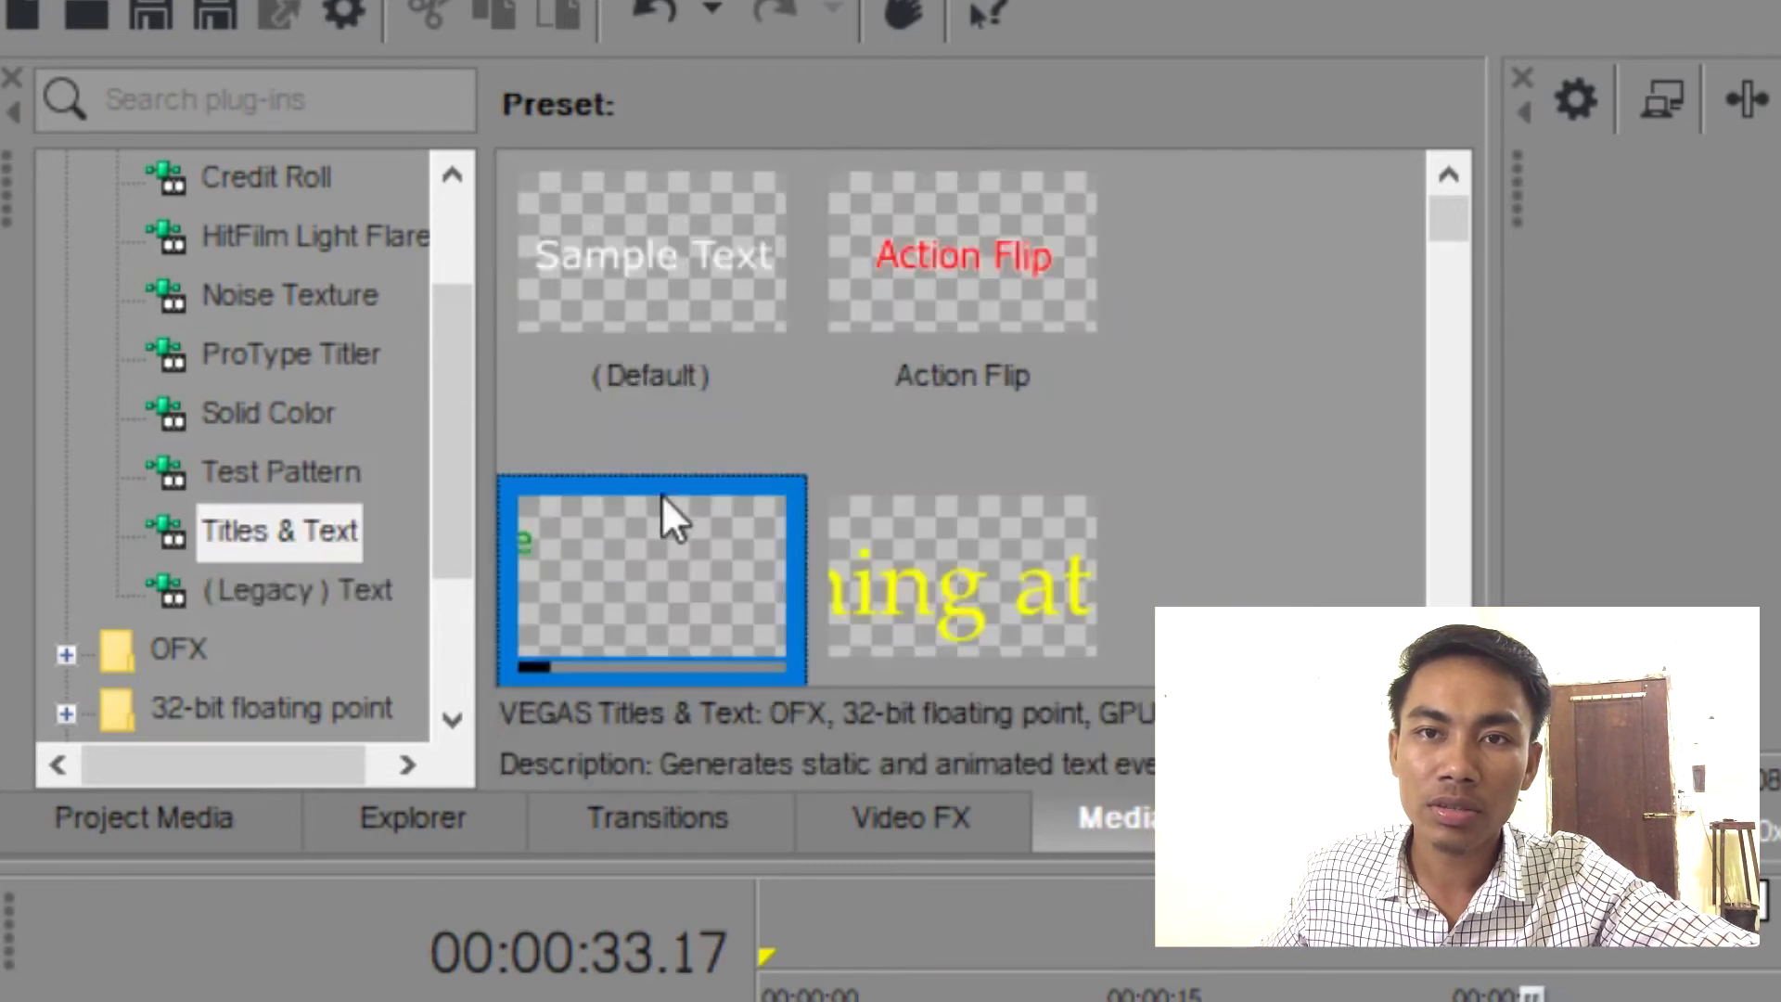
{"action": "scroll", "coordinate": [661, 494], "scroll_direction": "down", "scroll_amount": 3}
{"action": "scroll", "coordinate": [677, 483], "scroll_direction": "down", "scroll_amount": 1}
{"action": "scroll", "coordinate": [680, 477], "scroll_direction": "down", "scroll_amount": 1}
{"action": "left_click", "coordinate": [243, 594]}
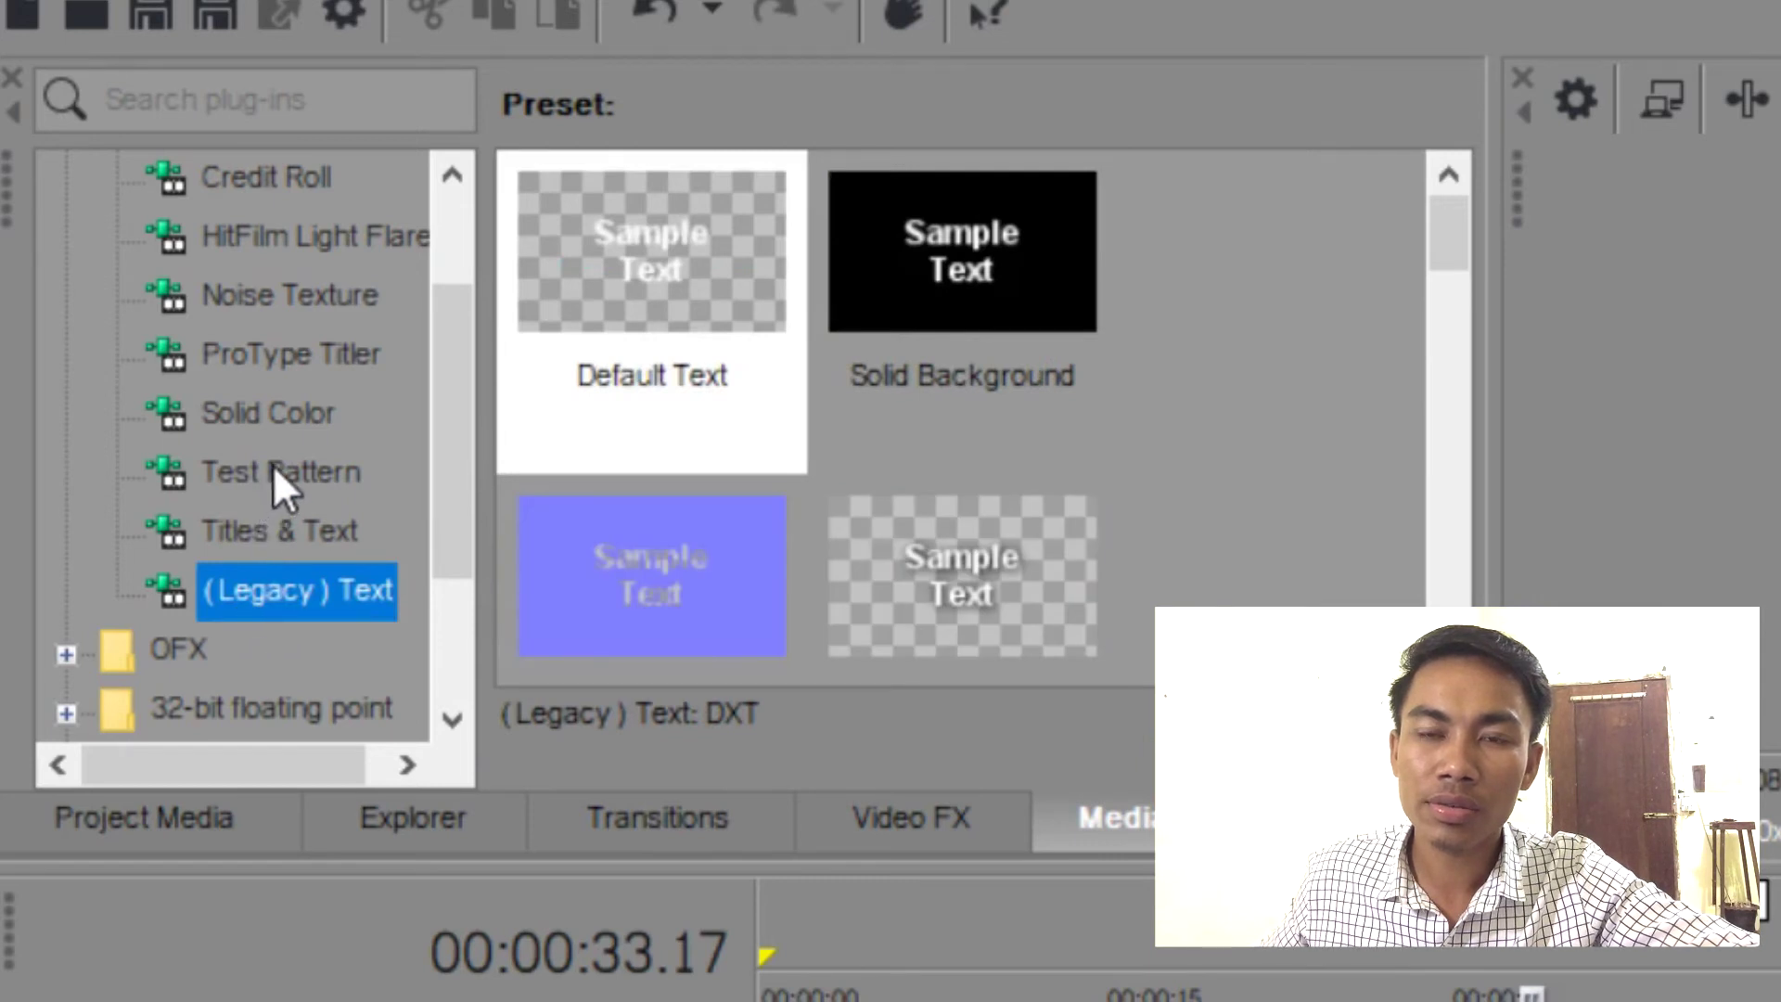
{"action": "left_click", "coordinate": [267, 419]}
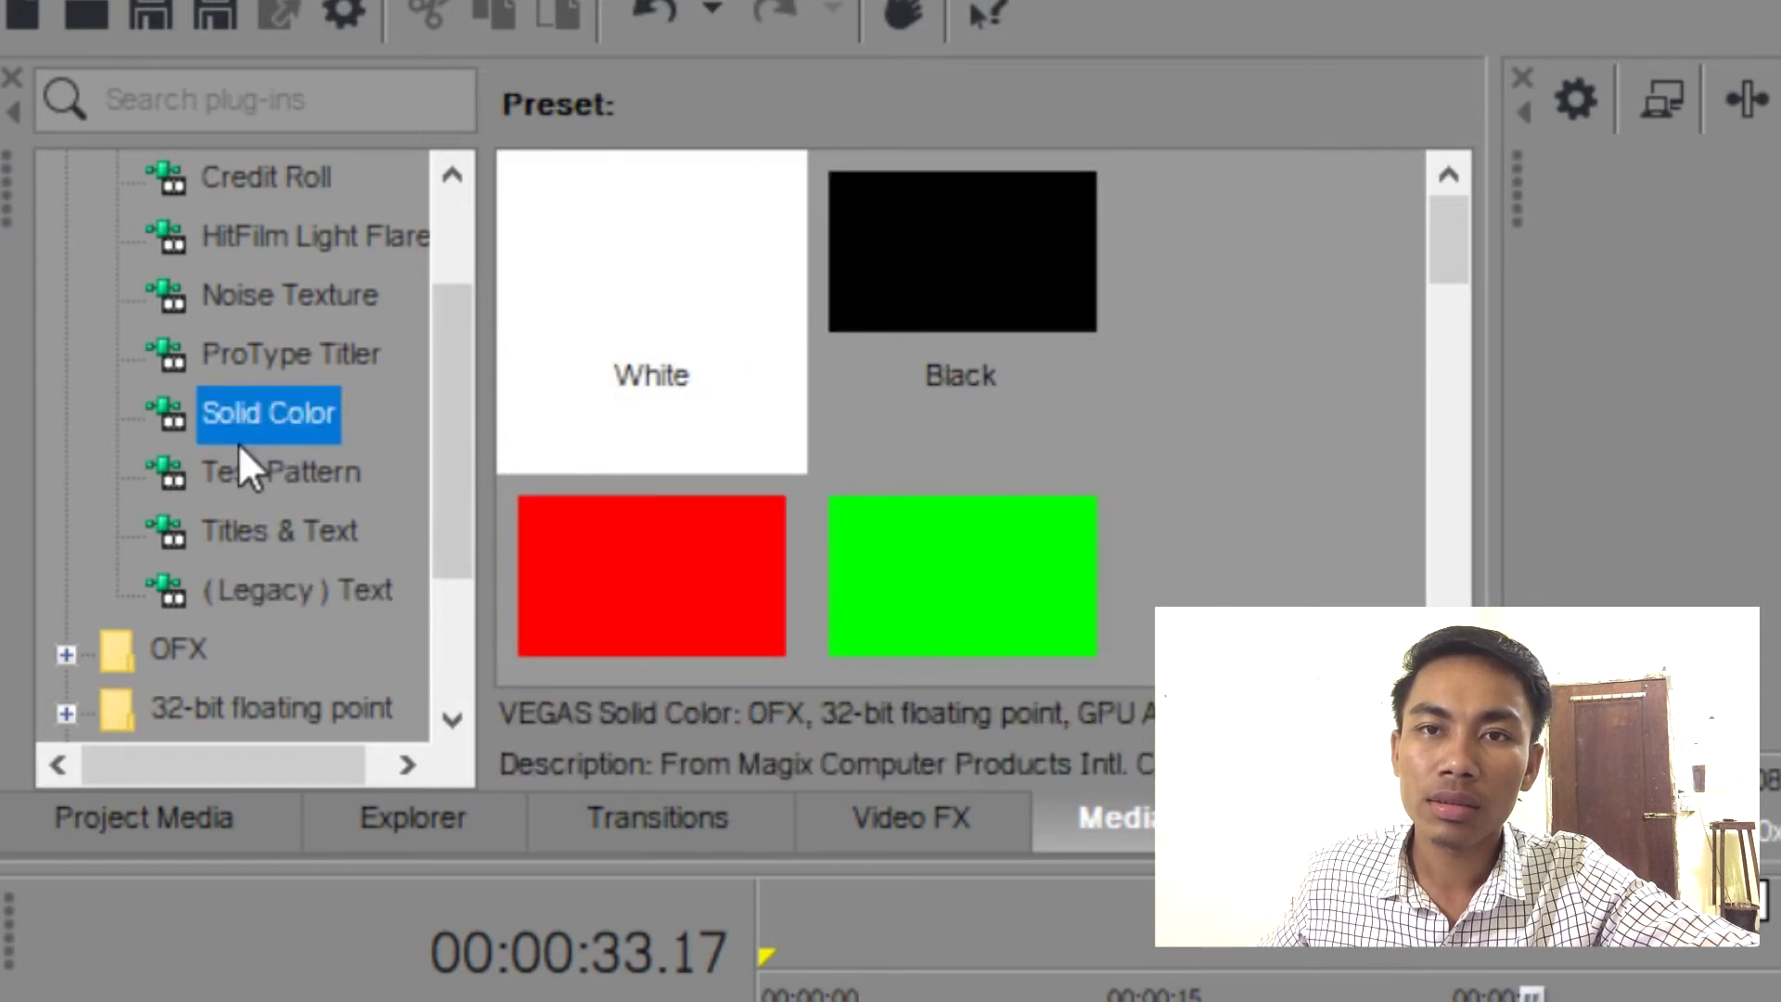
{"action": "scroll", "coordinate": [293, 487], "scroll_direction": "up", "scroll_amount": 1}
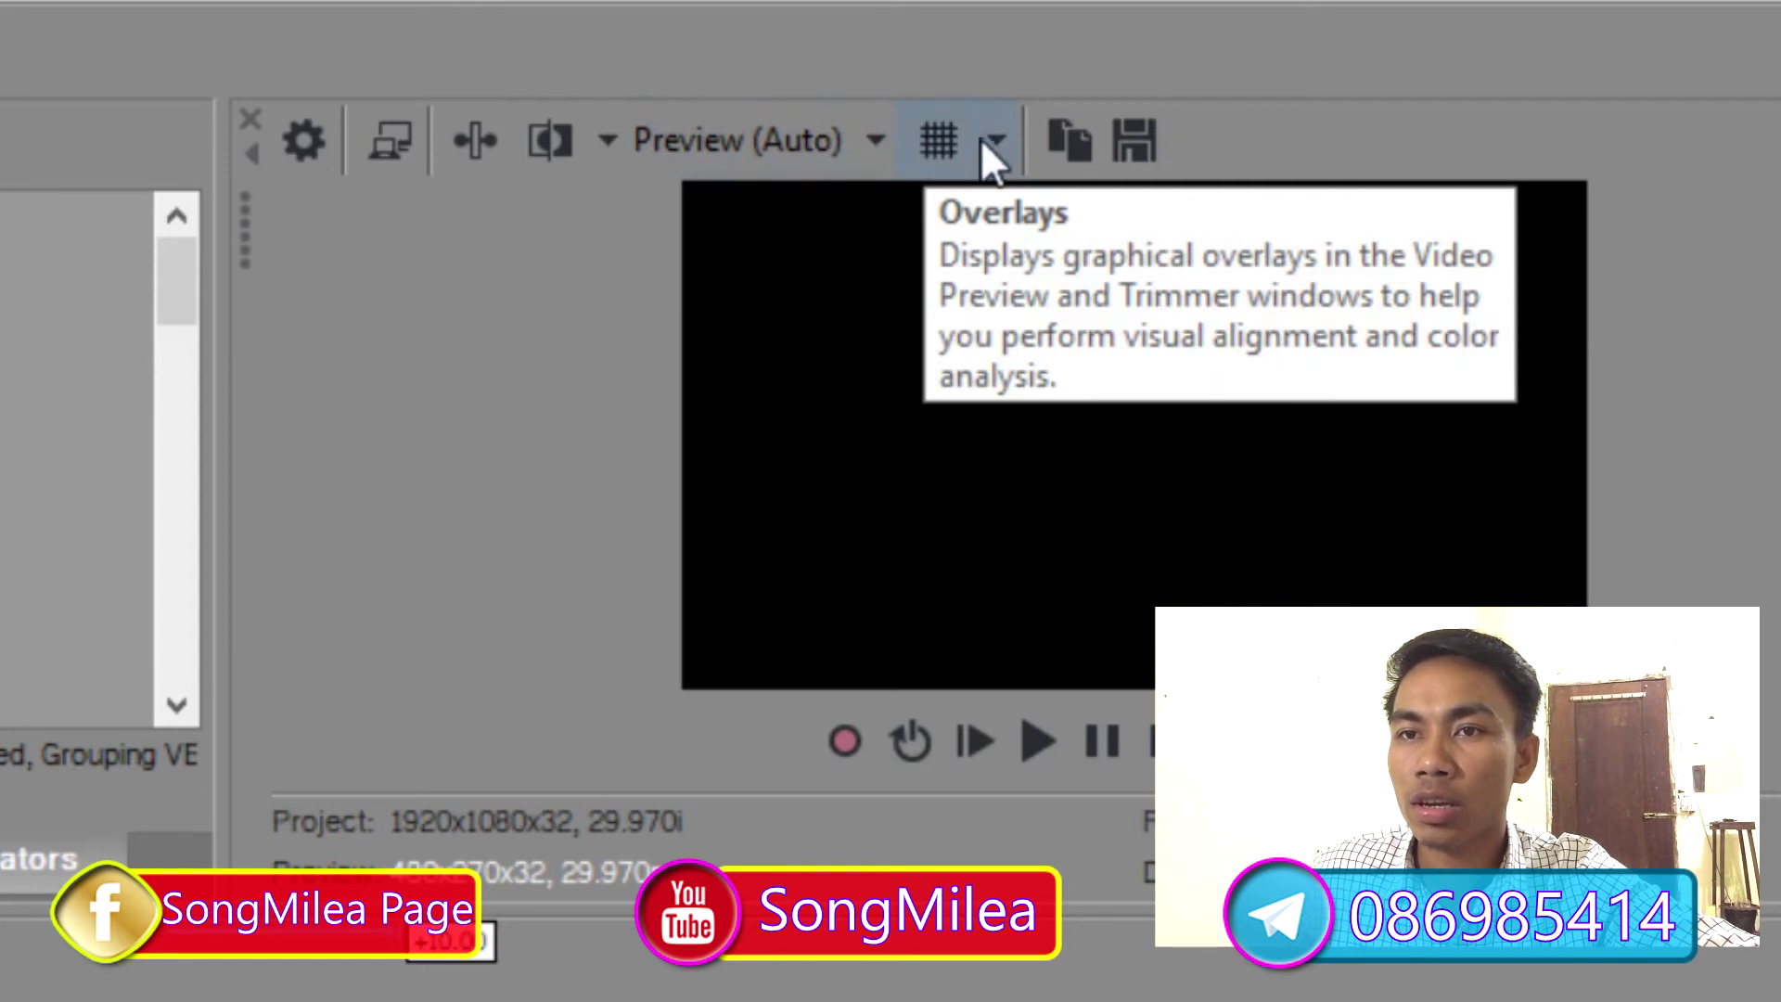
- Turn on the Video Preview safe-area overlays and bring up the (Legacy) Text presets
{"action": "left_click", "coordinate": [947, 144]}
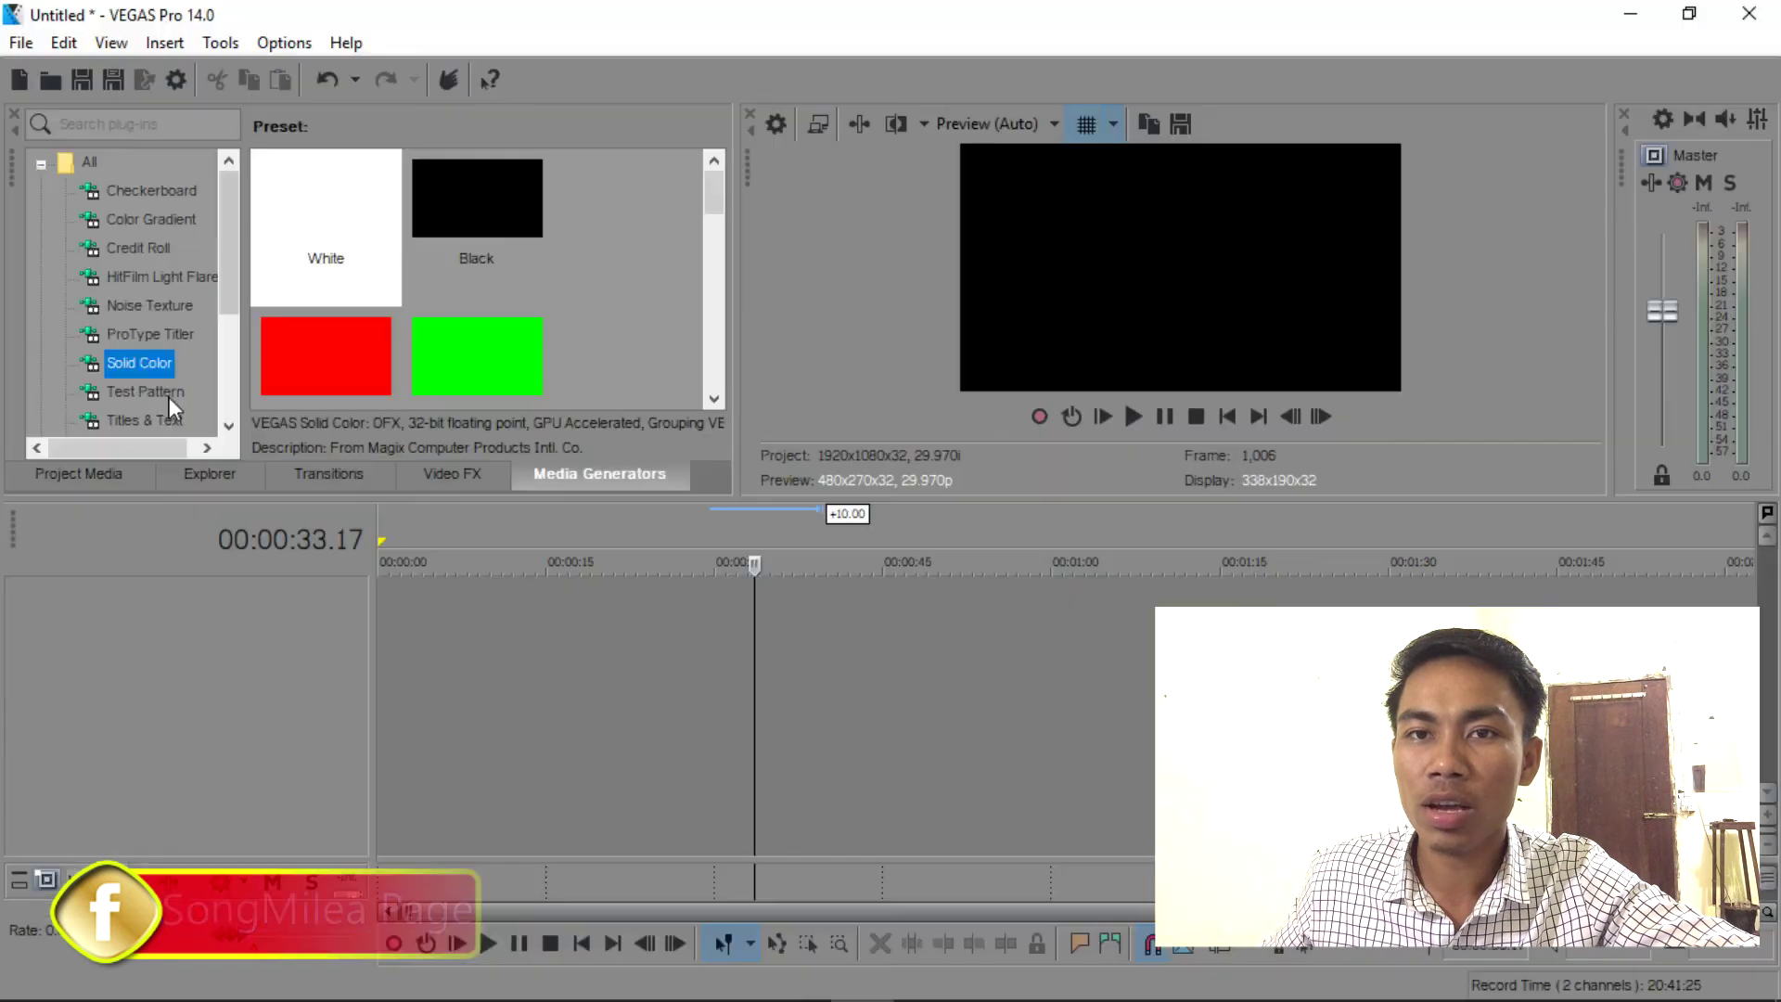
{"action": "left_click", "coordinate": [158, 391]}
{"action": "scroll", "coordinate": [159, 371], "scroll_direction": "down", "scroll_amount": 1}
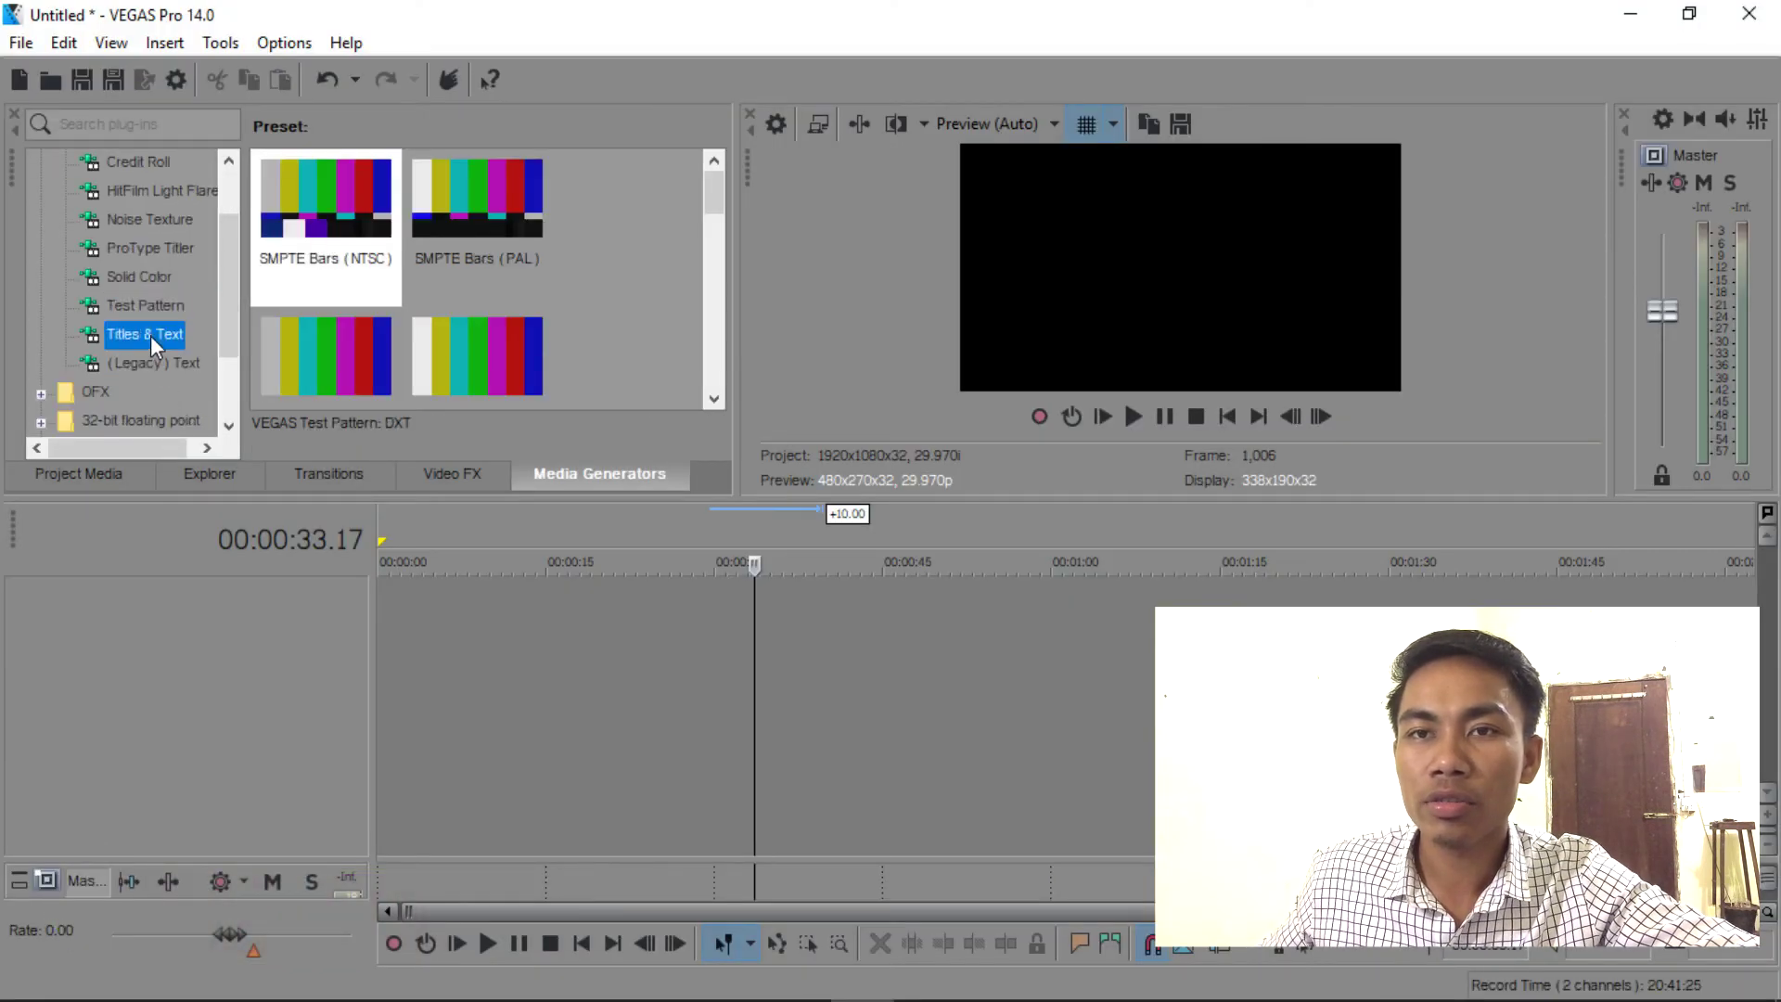
{"action": "left_click", "coordinate": [152, 362]}
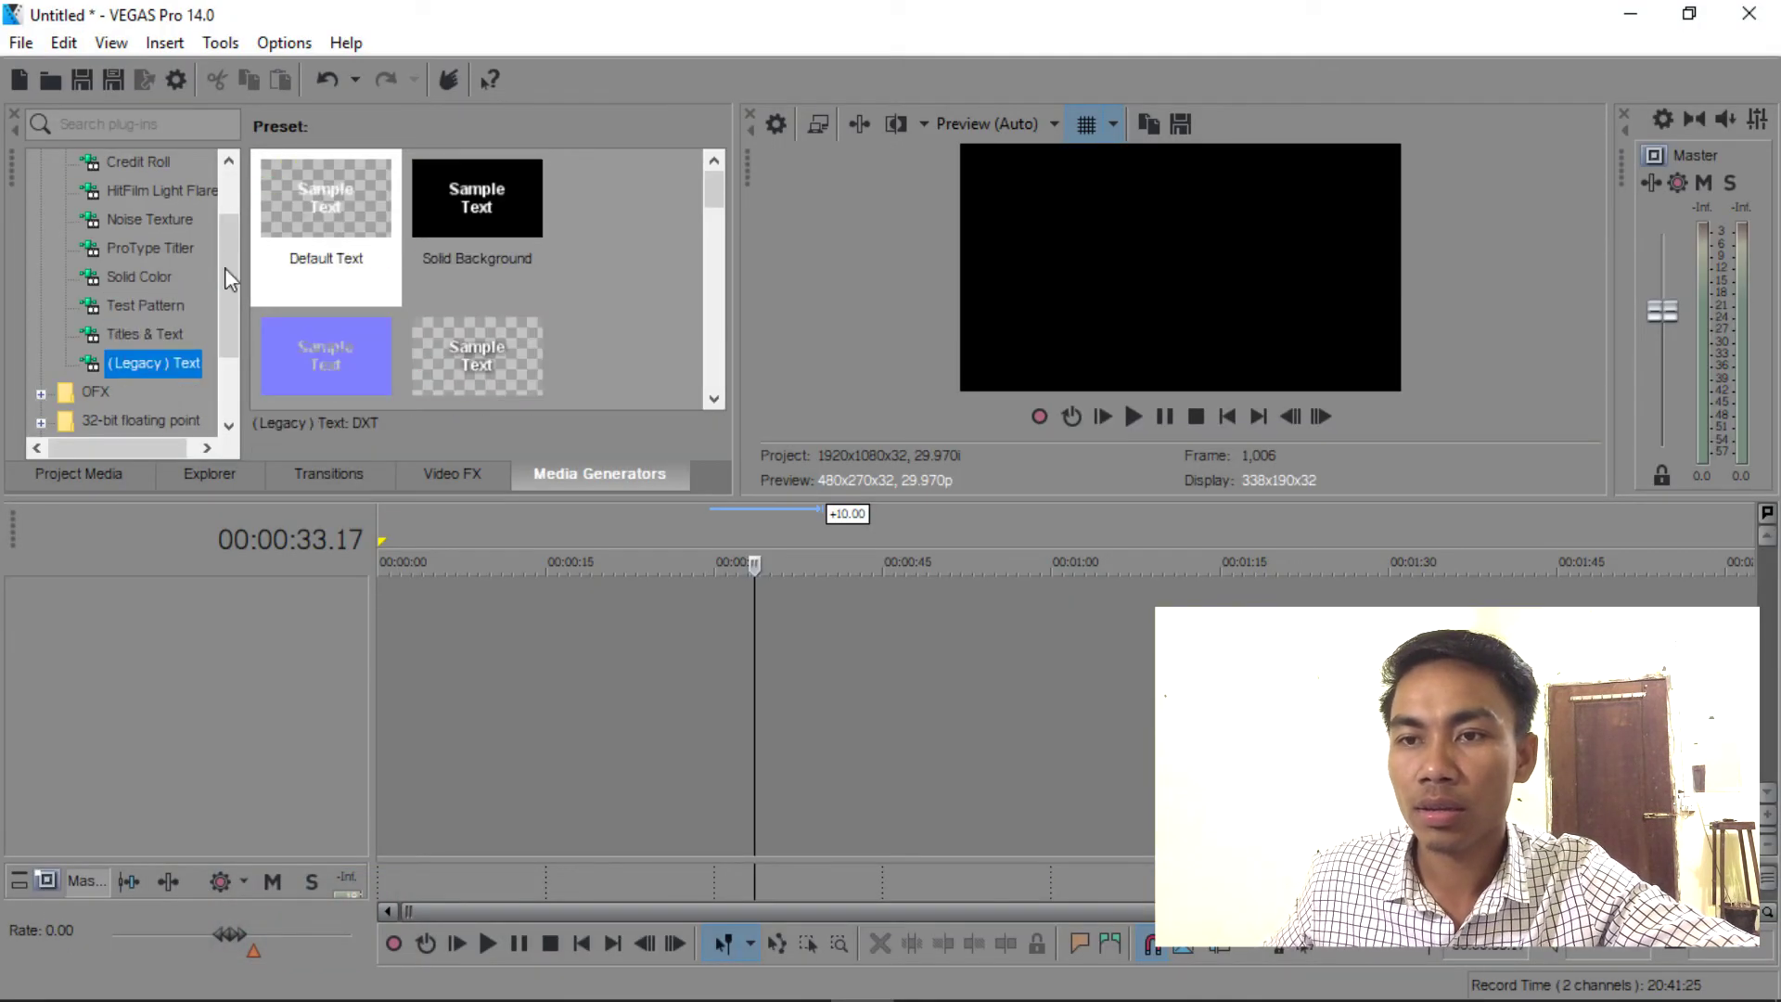
- Add a Default Text event to the timeline to check the overlays, then delete its track
{"action": "left_click_drag", "start_coordinate": [290, 209], "coordinate": [718, 619]}
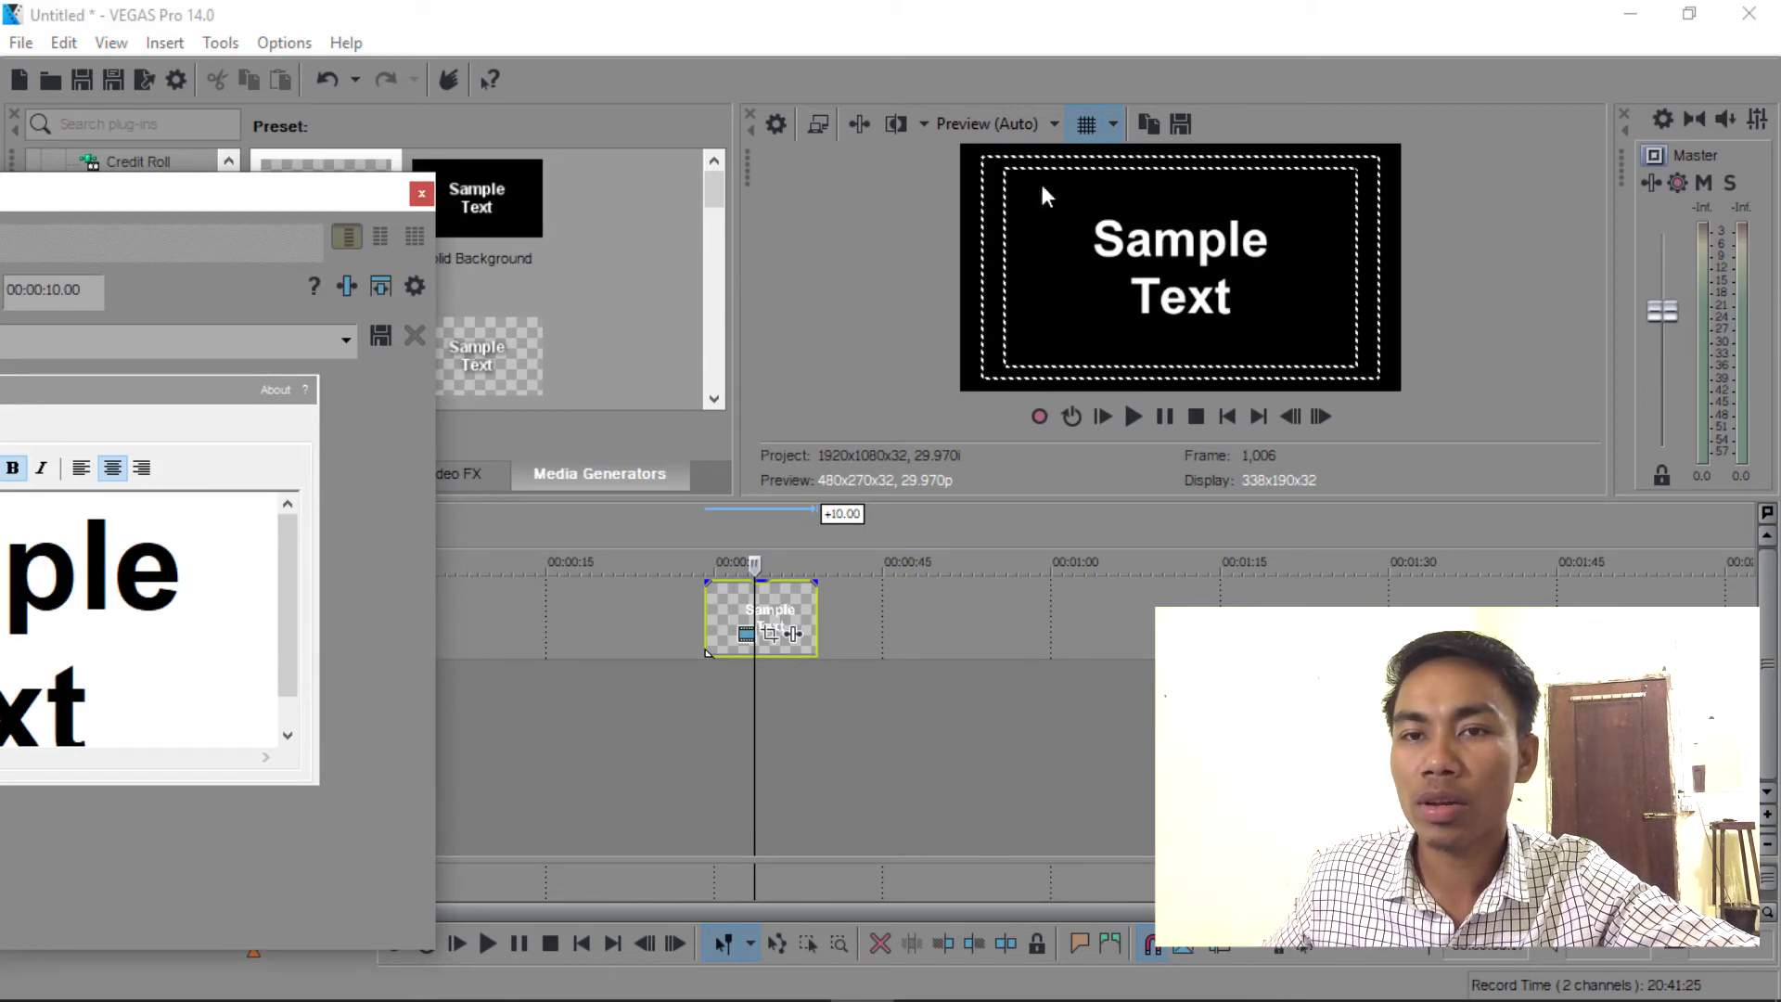
{"action": "left_click", "coordinate": [425, 194]}
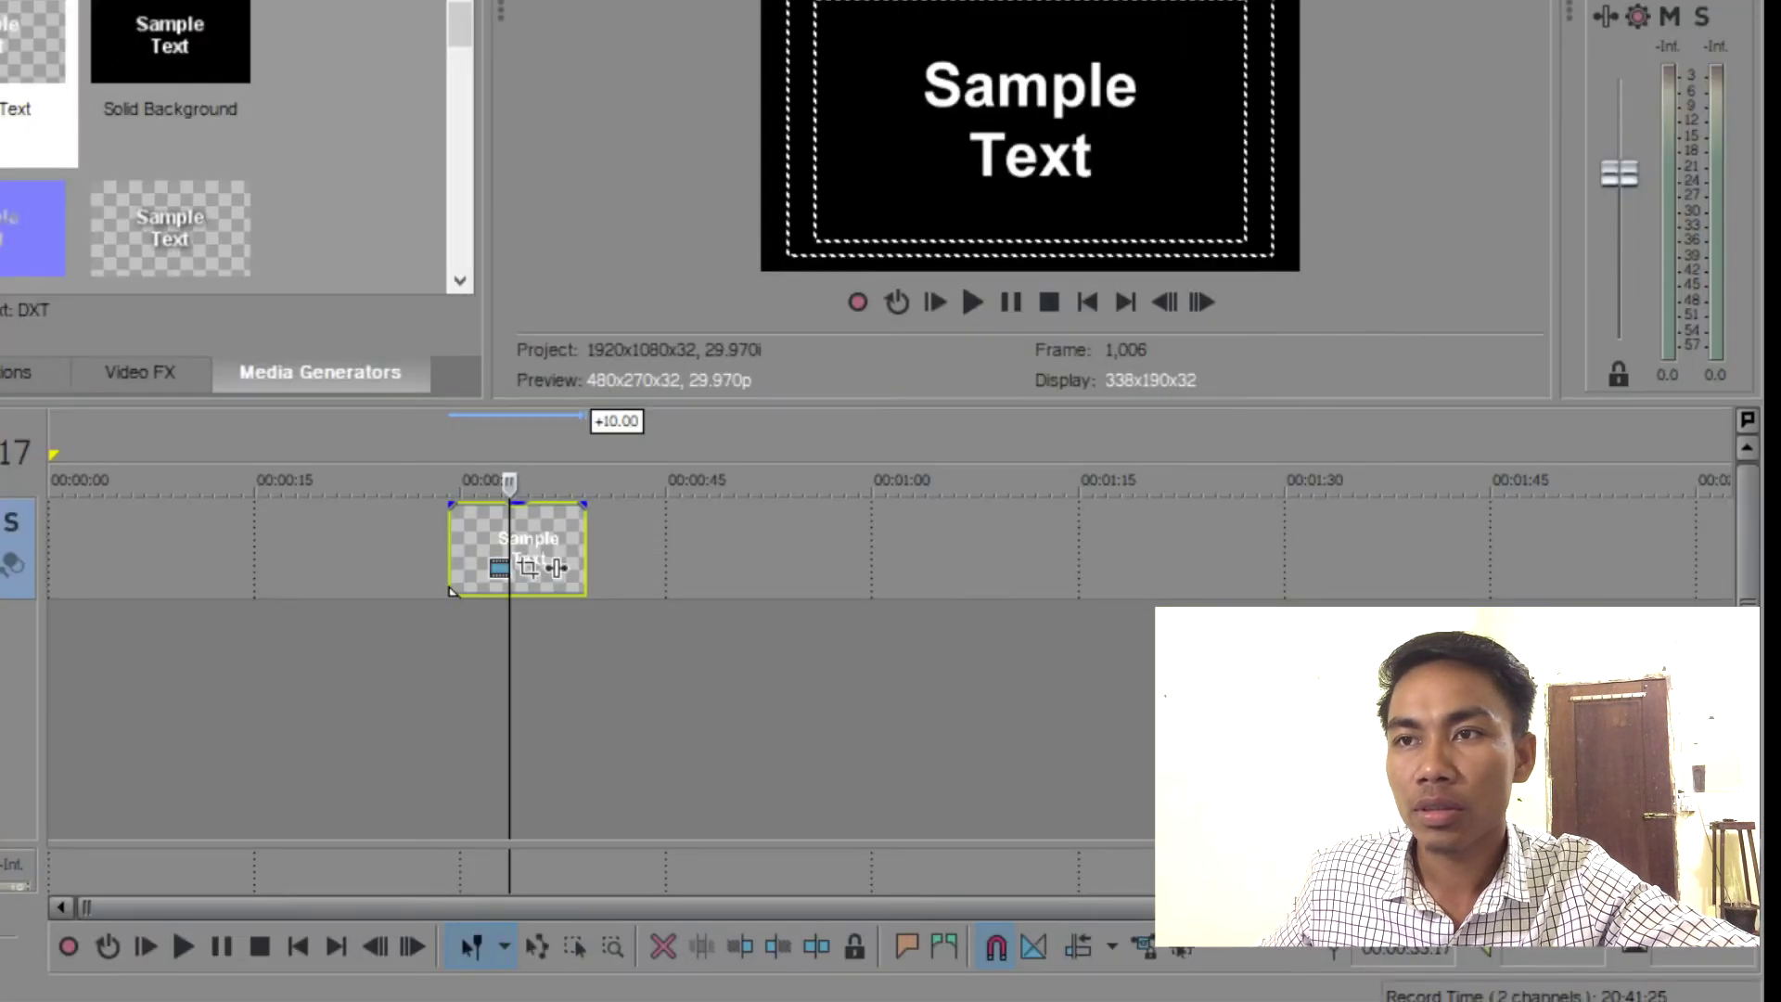
{"action": "right_click", "coordinate": [176, 579]}
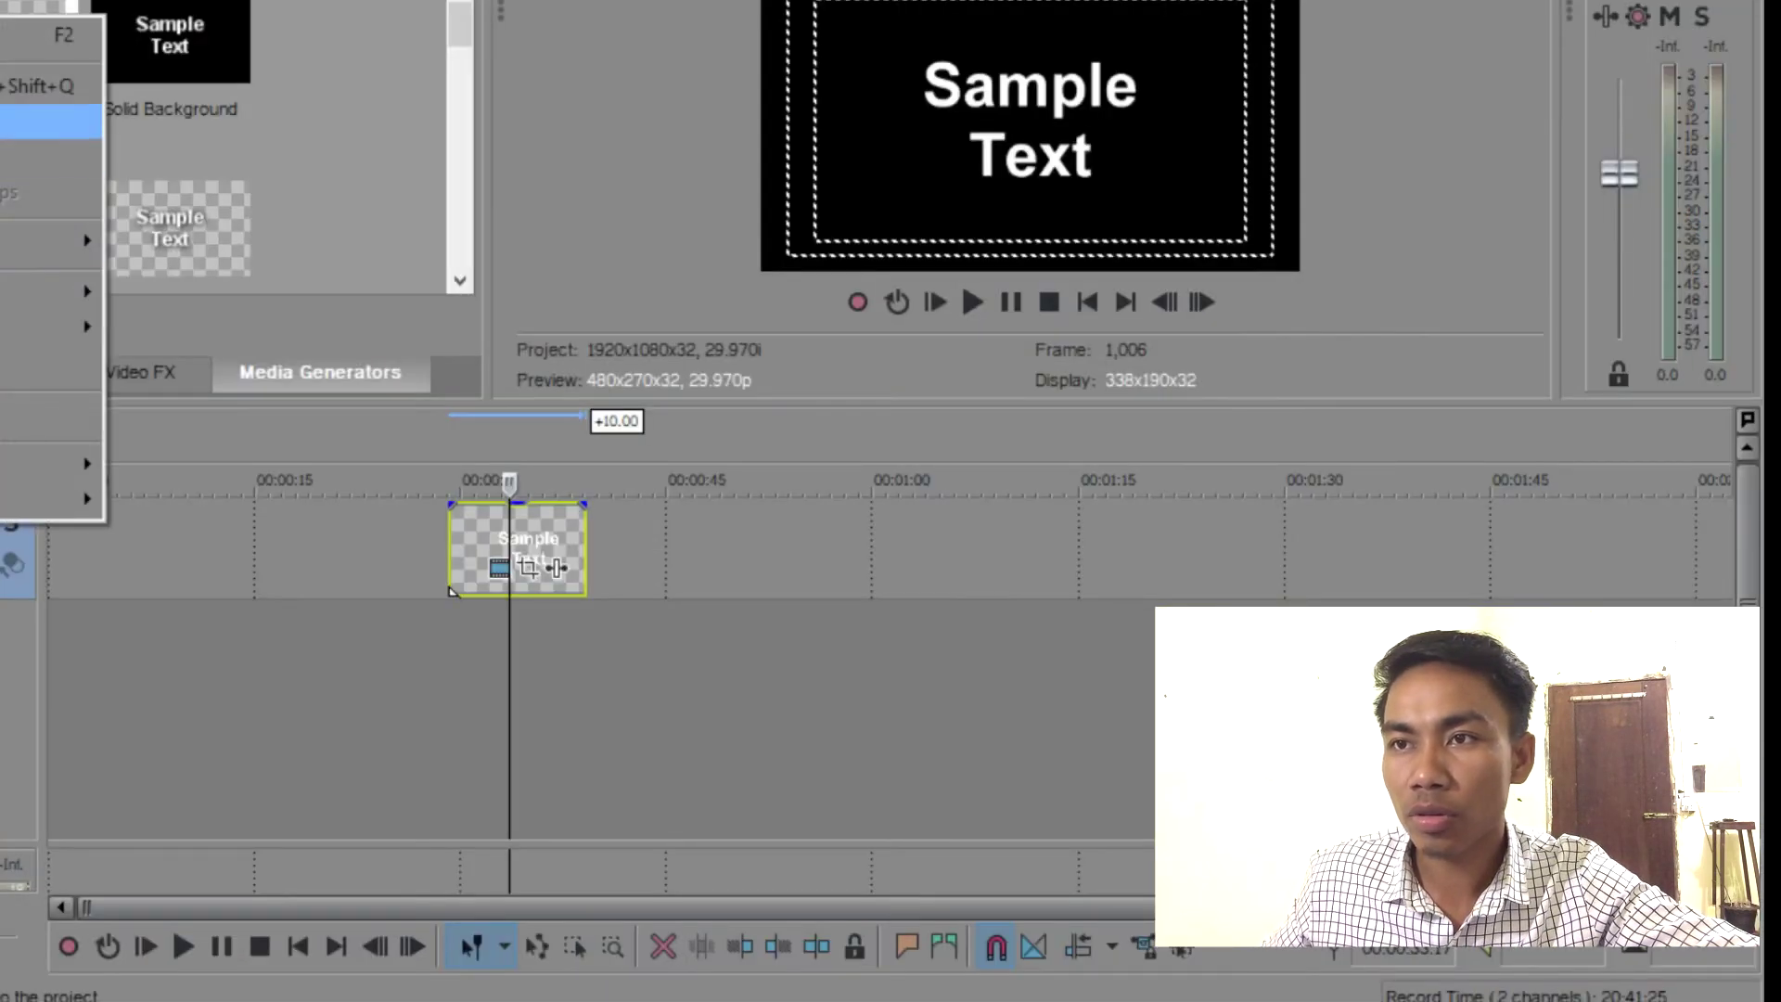
{"action": "left_click", "coordinate": [51, 155]}
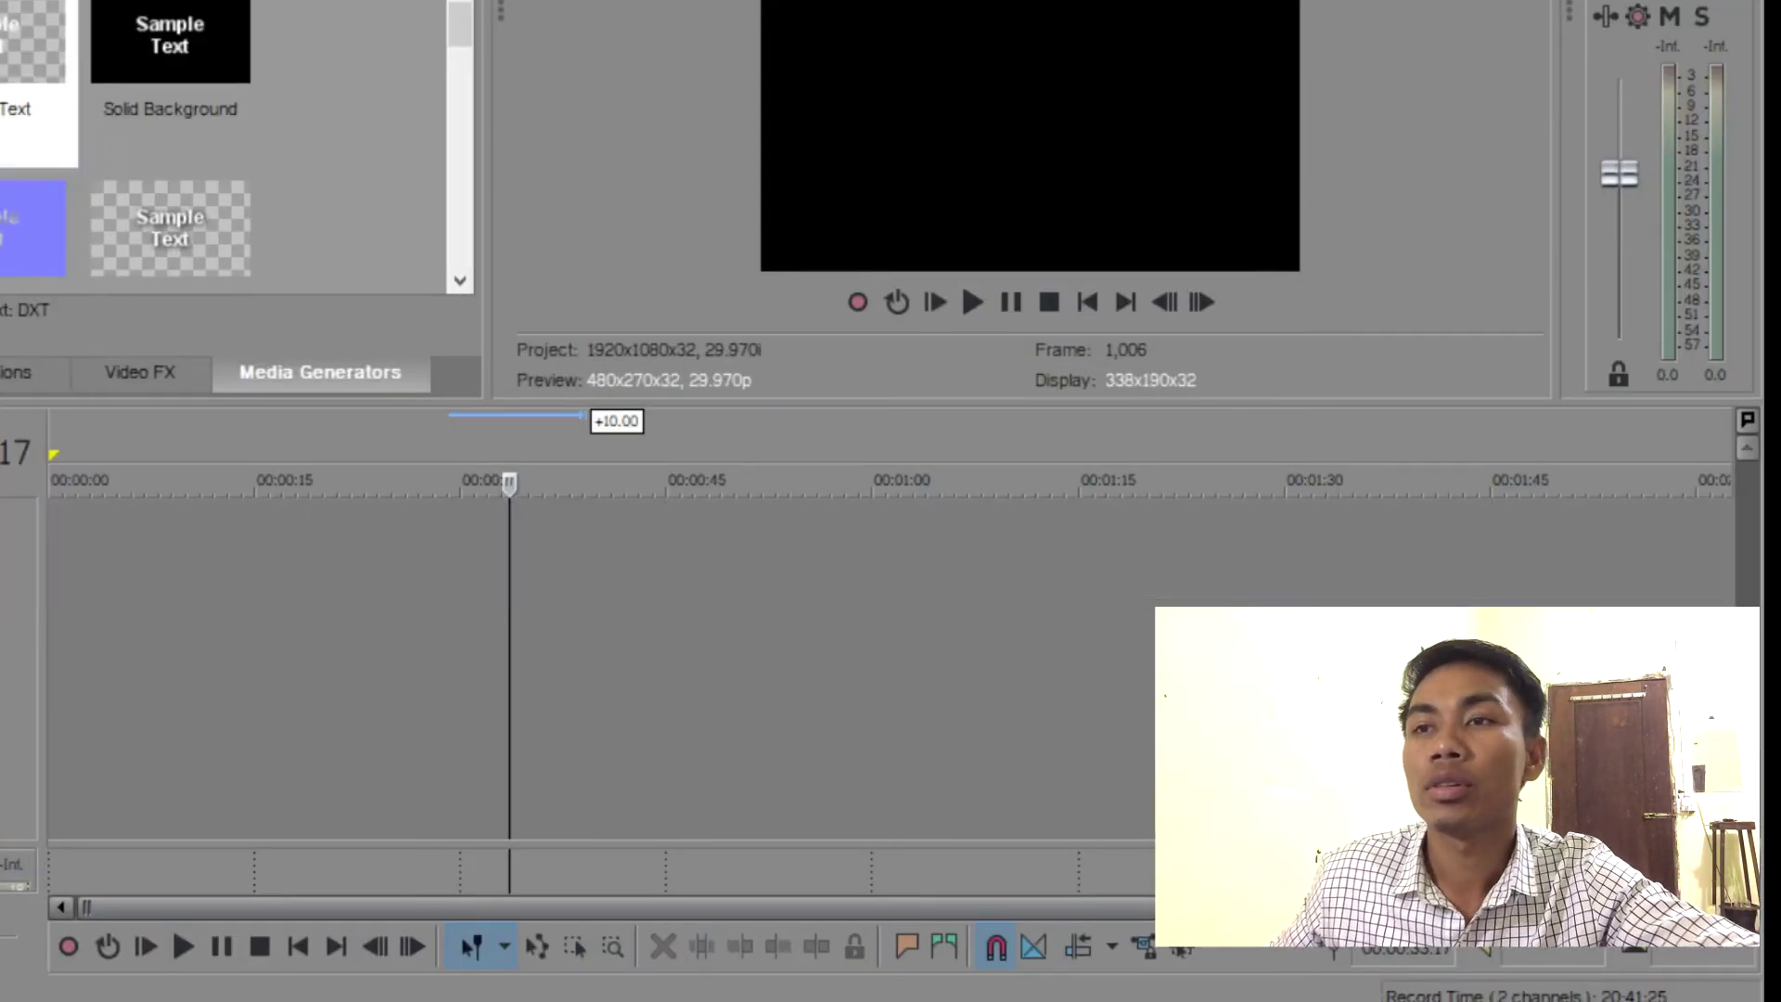